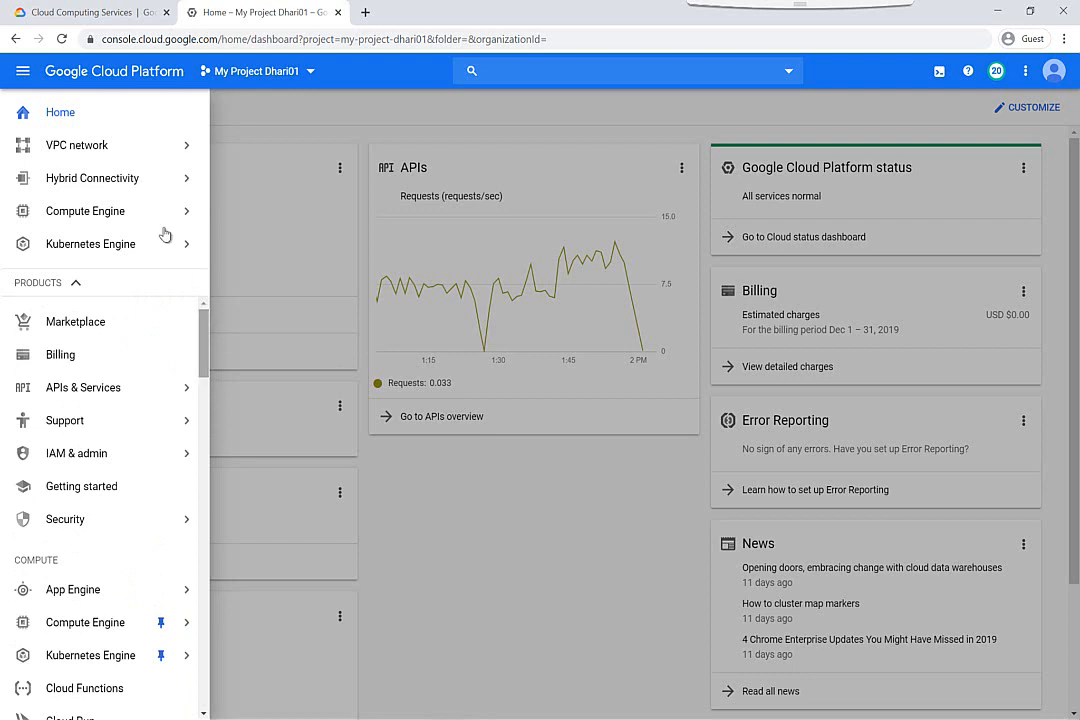
# Open the project's VPC networks and start creating a new VPC network named vpc1
pyautogui.moveTo(180, 150)
pyautogui.click(233, 164)
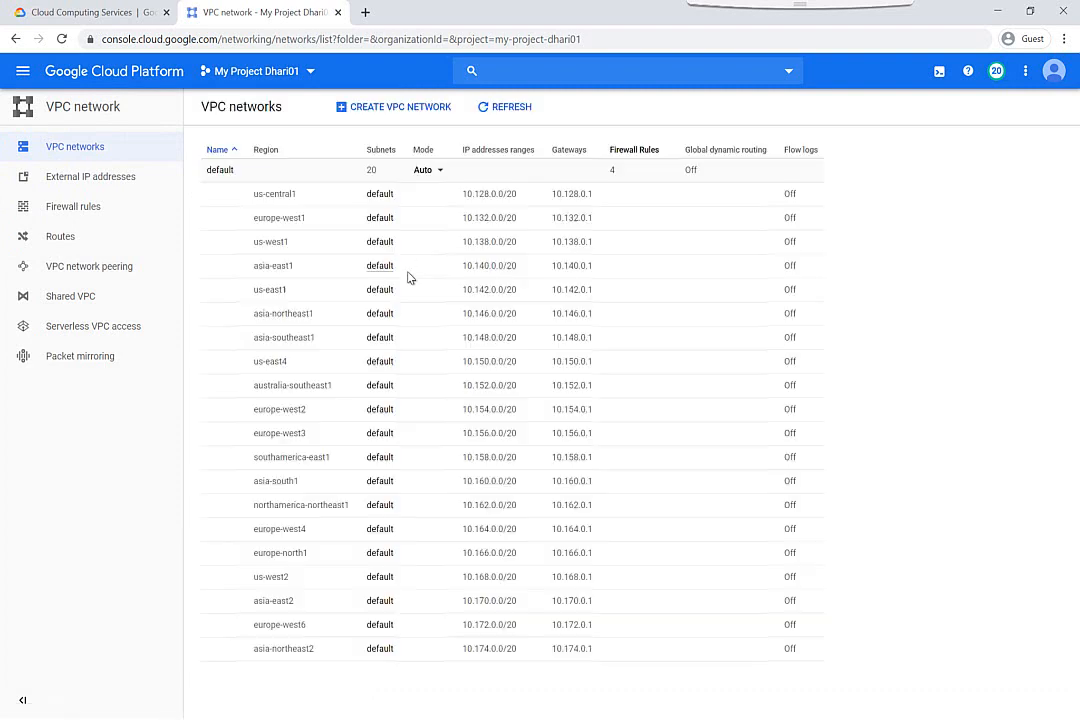
pyautogui.click(372, 118)
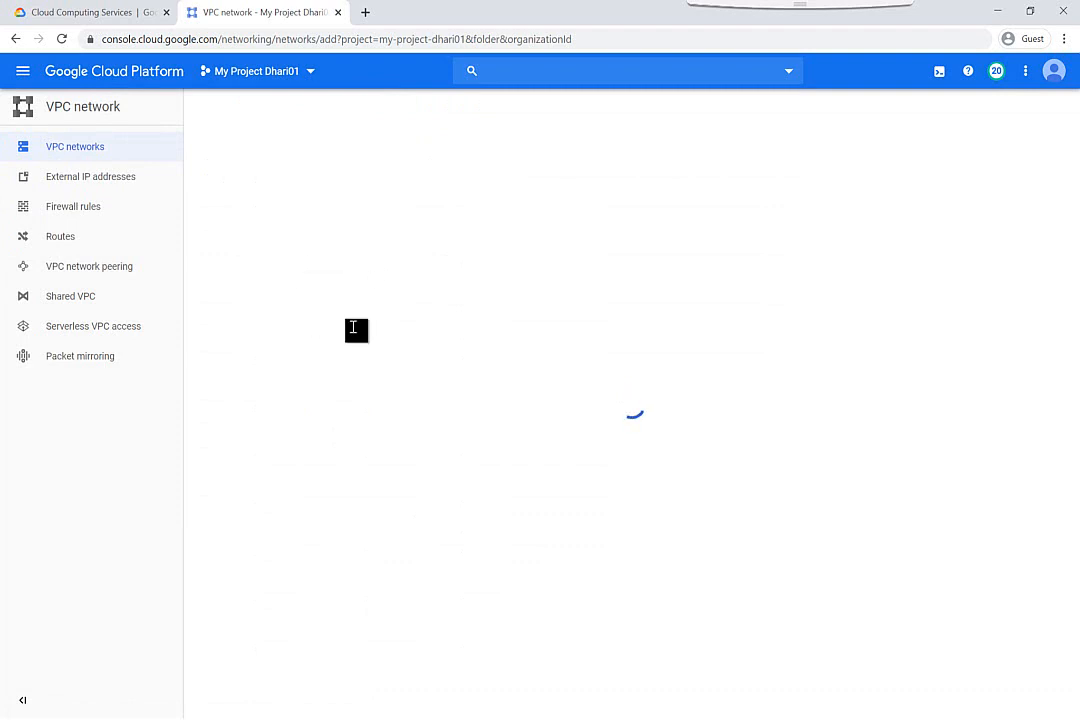
pyautogui.click(271, 173)
pyautogui.write('vpc1')
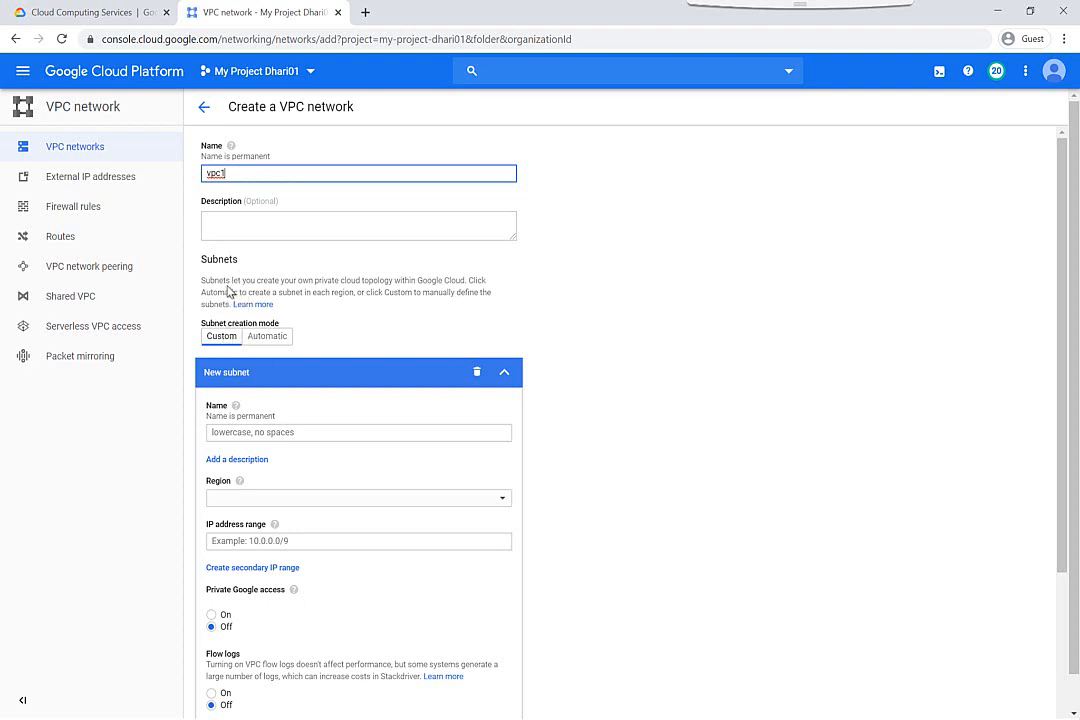
# Name the new custom subnet subnet1 and set its region to us-central1
pyautogui.click(224, 437)
pyautogui.write('subnet1')
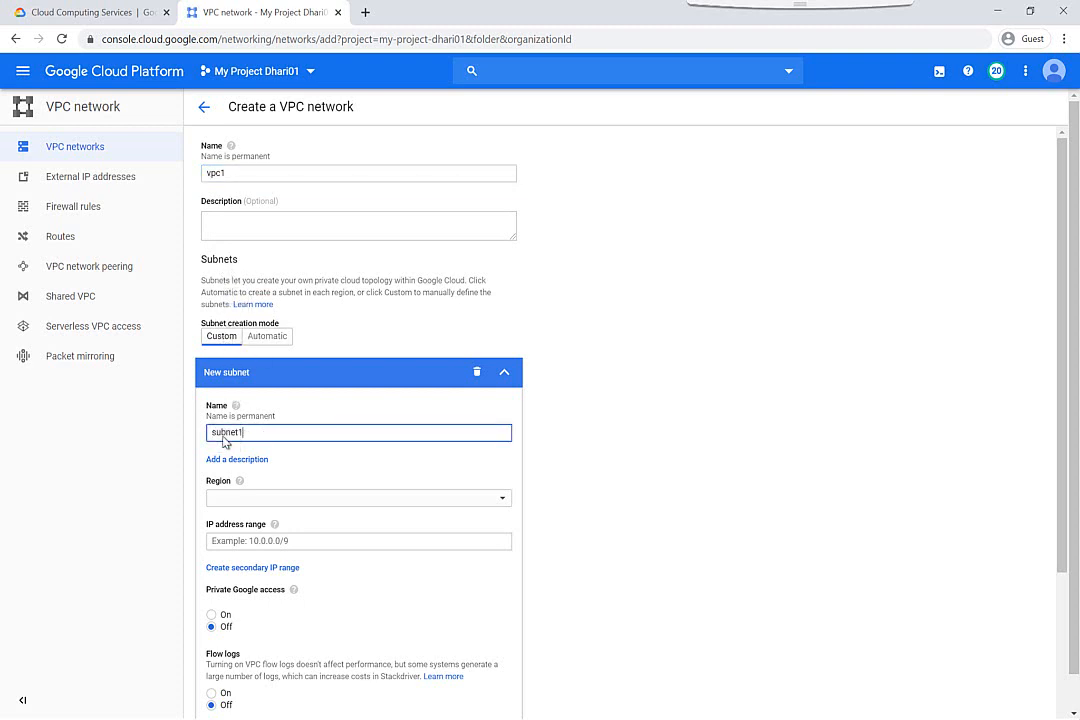
pyautogui.click(268, 500)
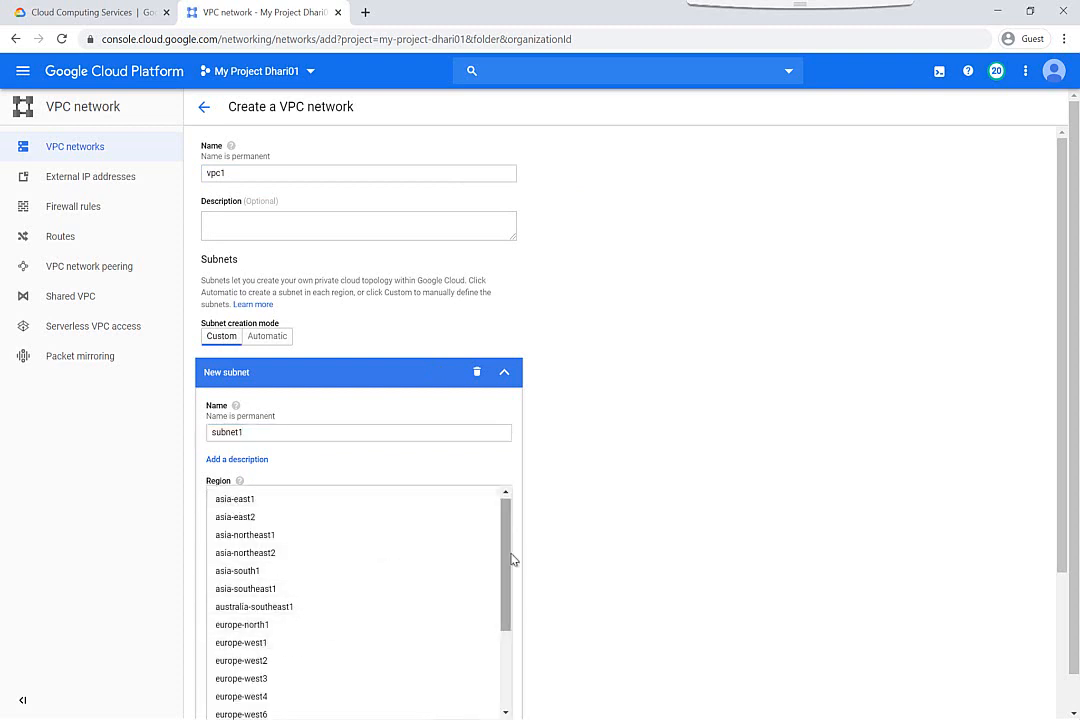
pyautogui.moveTo(504, 559); pyautogui.dragTo(494, 672)
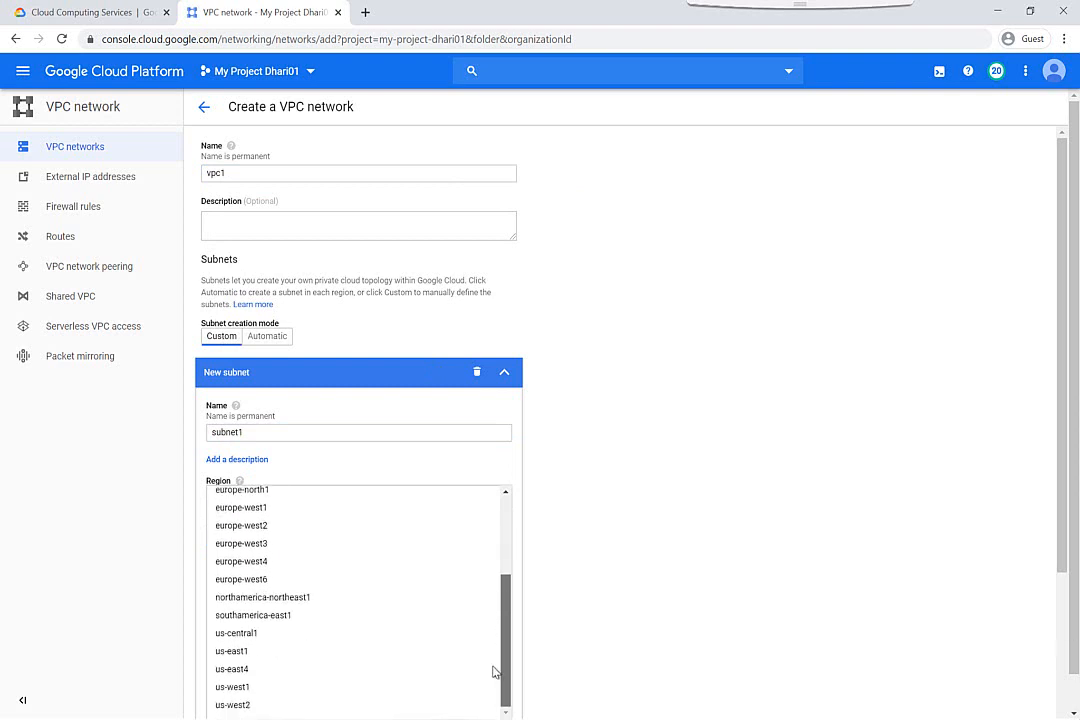
pyautogui.click(260, 636)
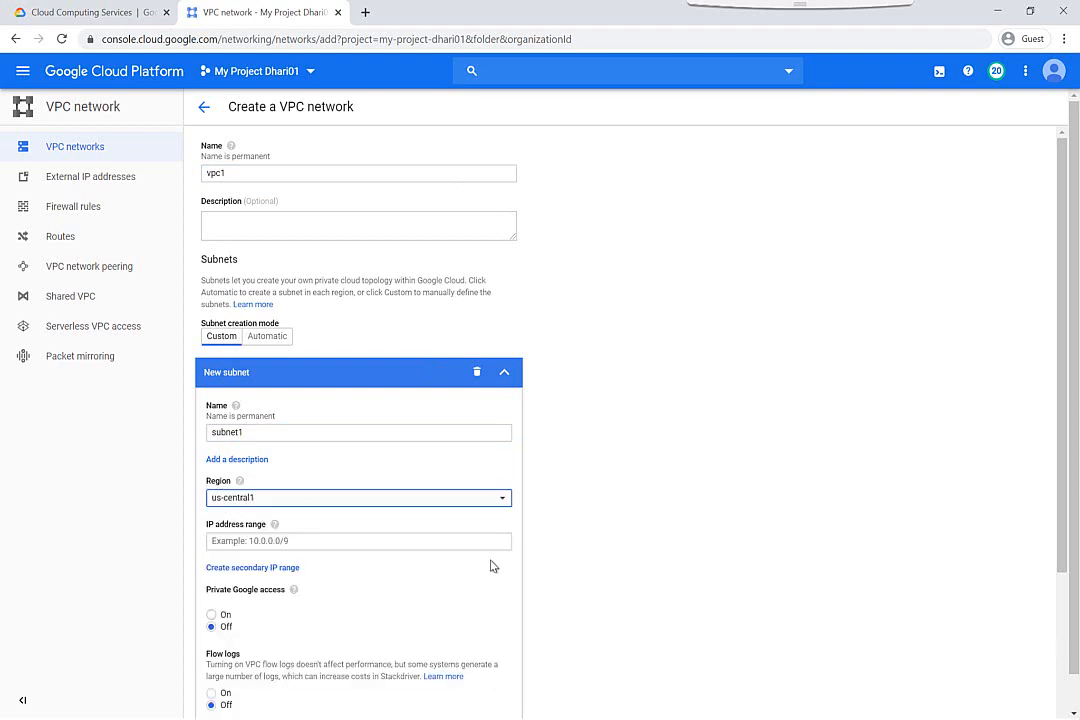
# Set subnet1's IP address range to 10.1.1.0/24 and create the vpc1 network
pyautogui.scroll(-3, 492, 563)
pyautogui.click(298, 353)
pyautogui.write('10.1.1.0/24')
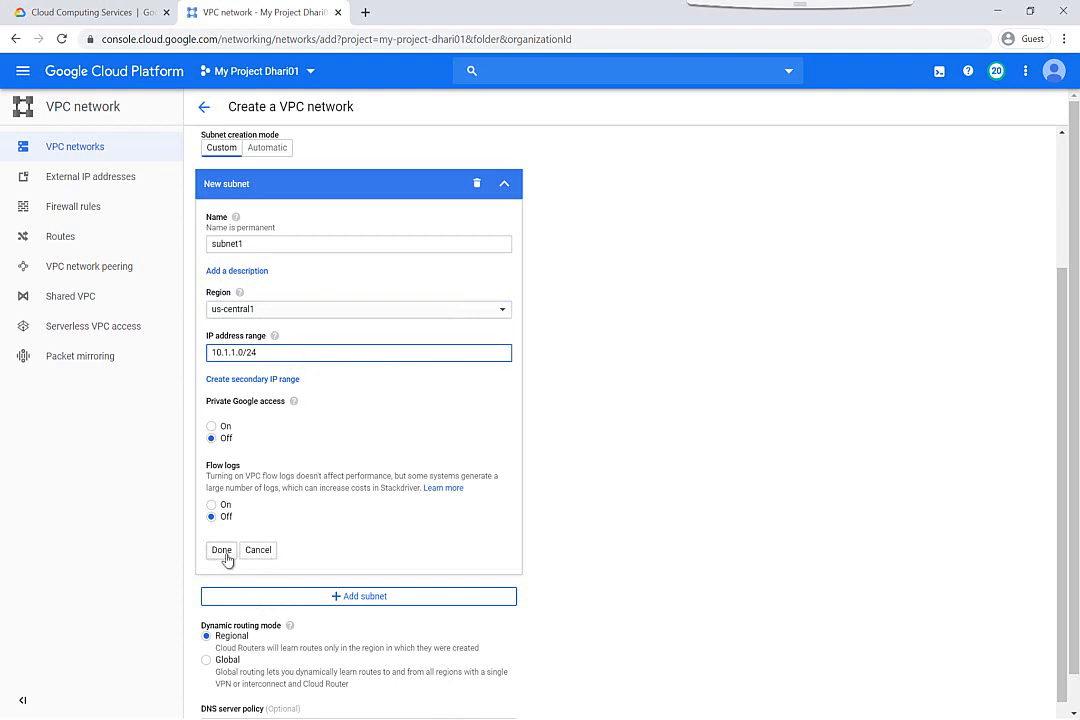
pyautogui.click(227, 558)
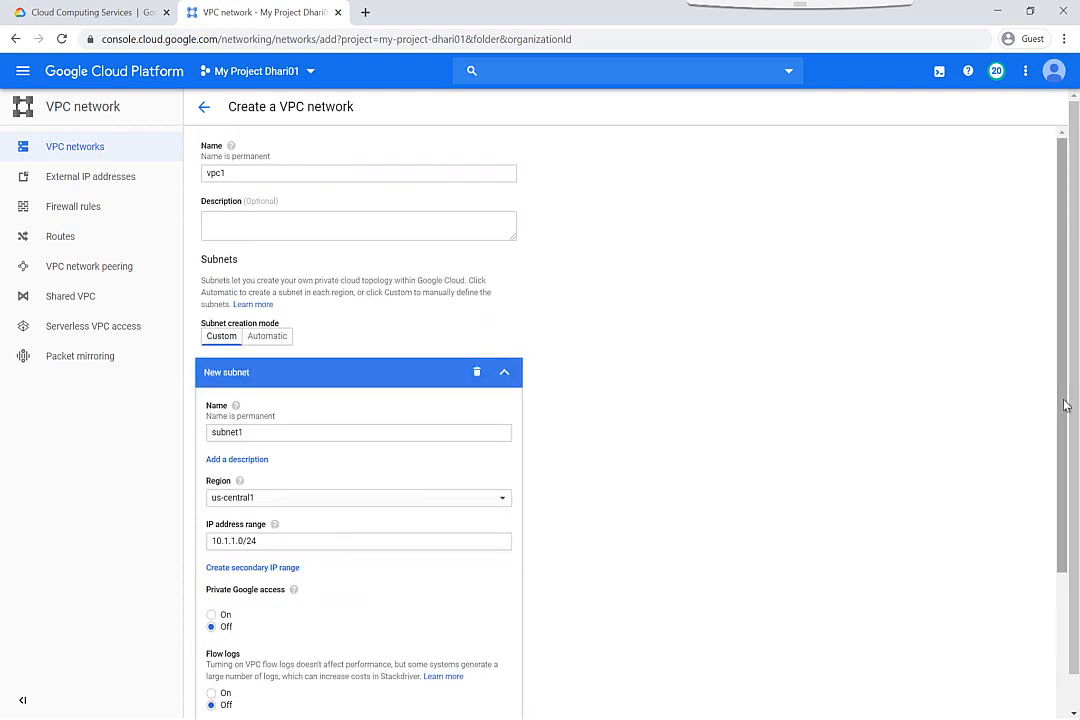
pyautogui.moveTo(1063, 403); pyautogui.dragTo(1044, 641)
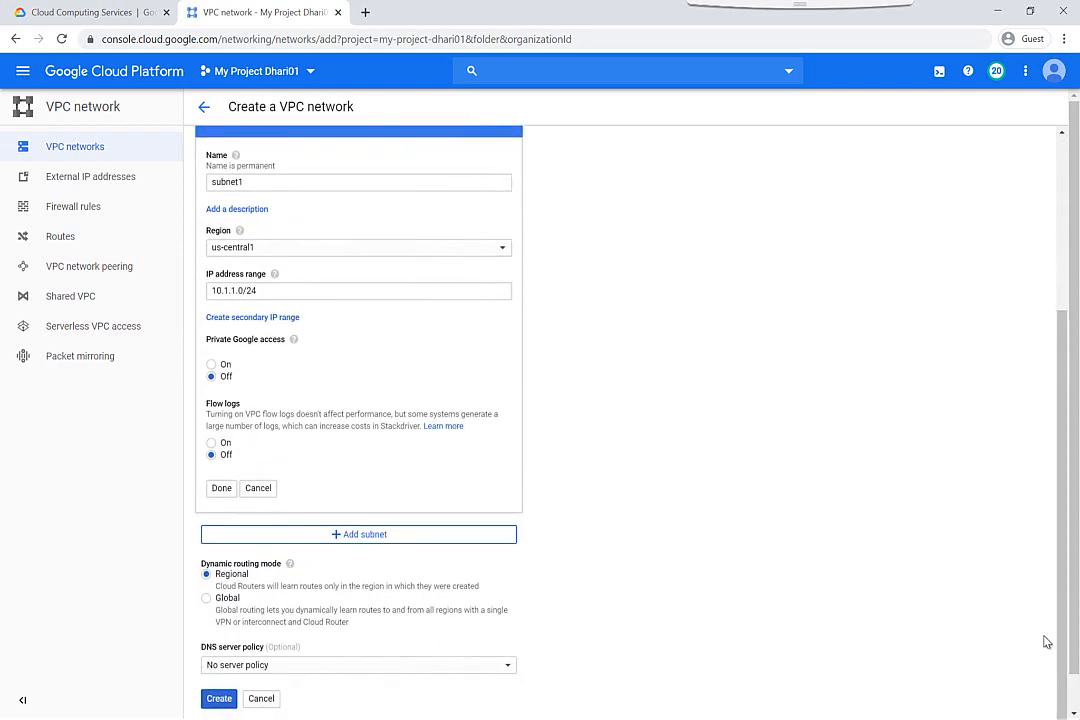
pyautogui.click(218, 699)
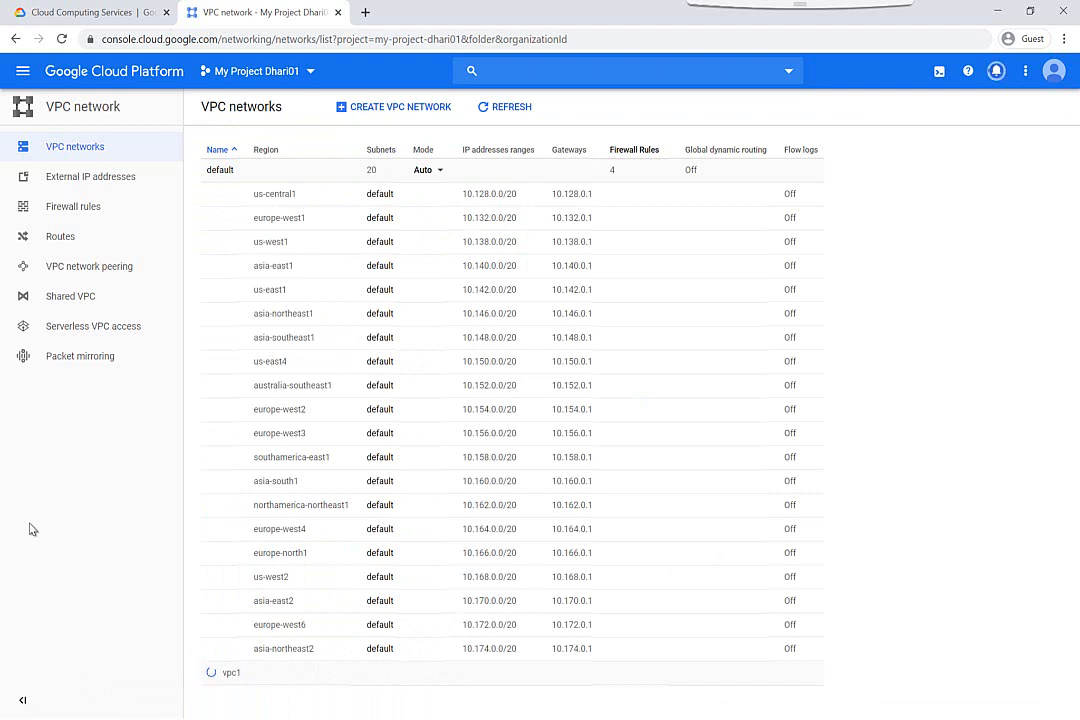
# Start creating another VPC network named vpc2 and name its custom subnet subnet2
pyautogui.click(368, 112)
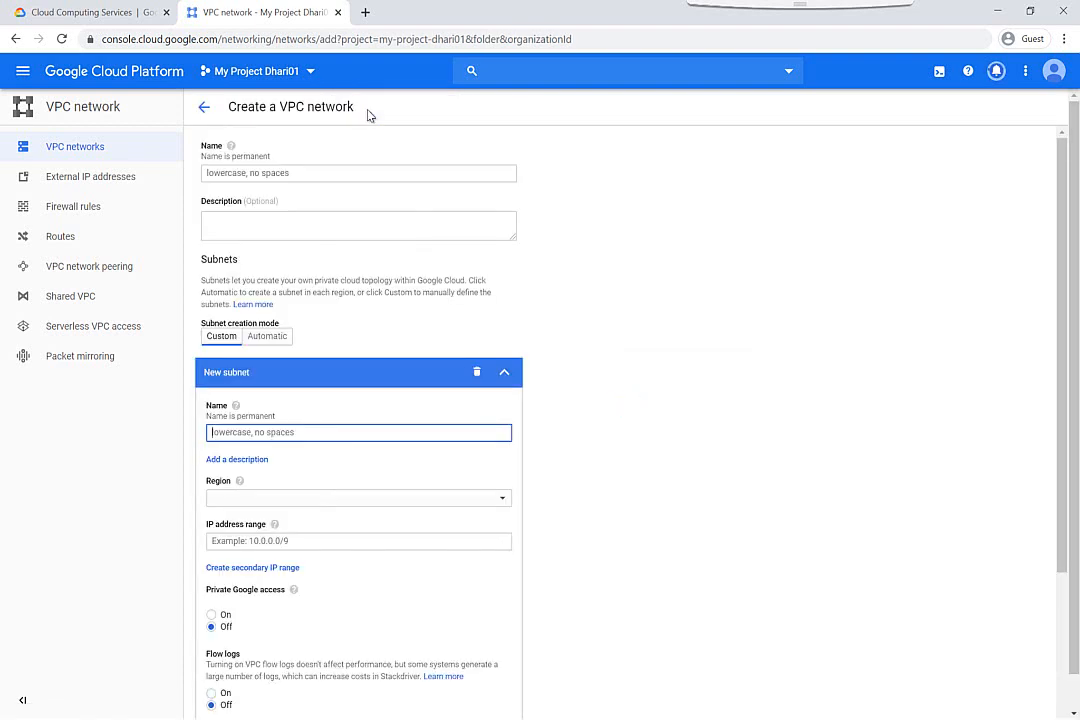
pyautogui.write('vpc2')
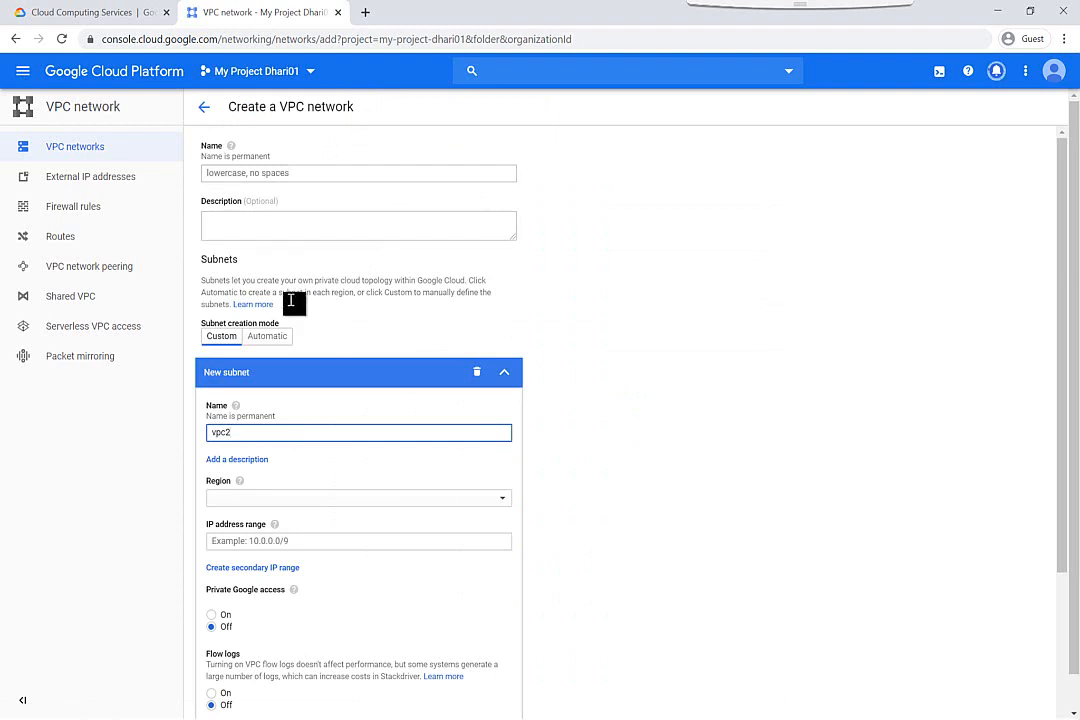
pyautogui.click(277, 172)
pyautogui.write('vpc2')
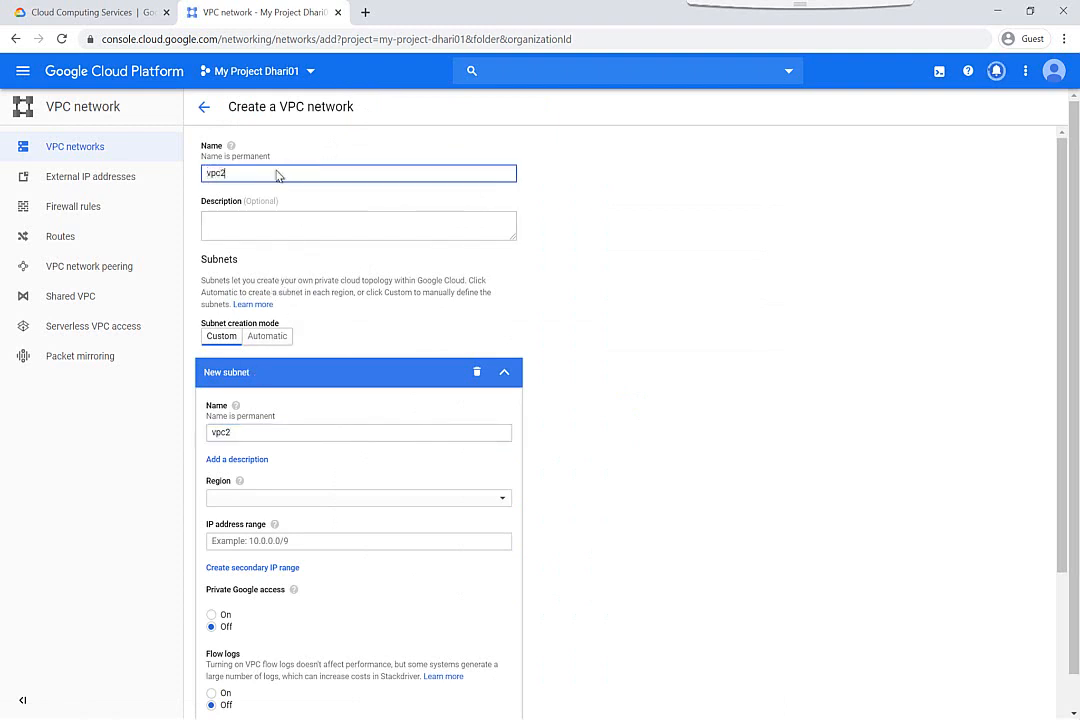
pyautogui.click(247, 432)
pyautogui.press('BackSpace')
pyautogui.press('BackSpace')
pyautogui.press('BackSpace')
pyautogui.press('BackSpace')
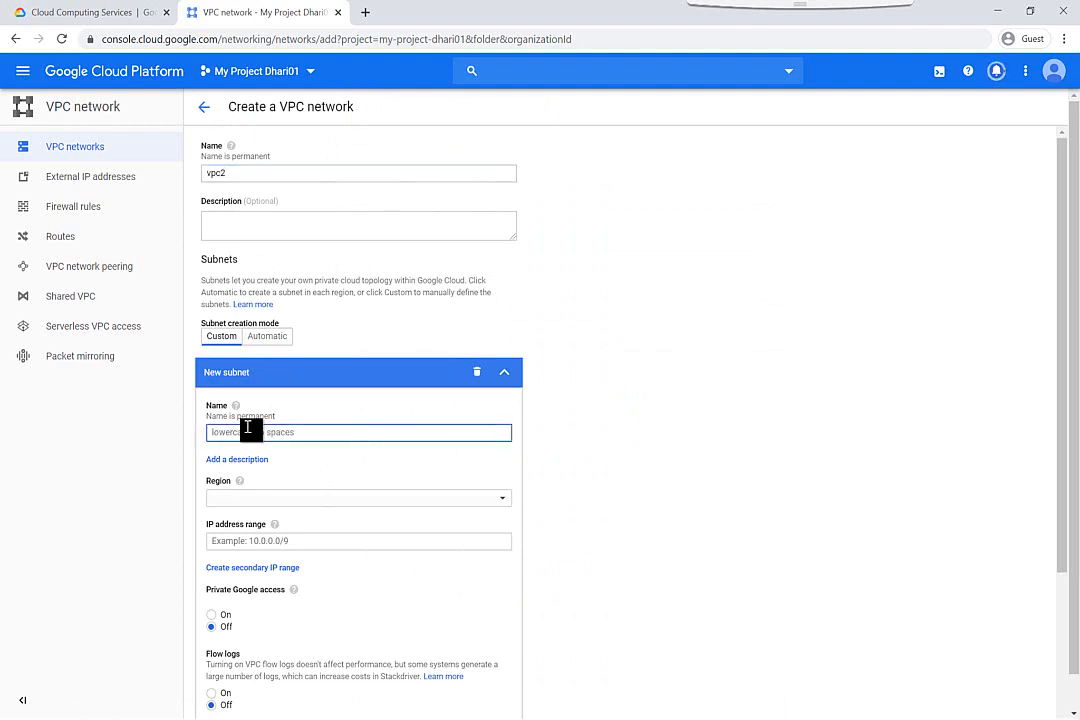
pyautogui.write('subnet2')
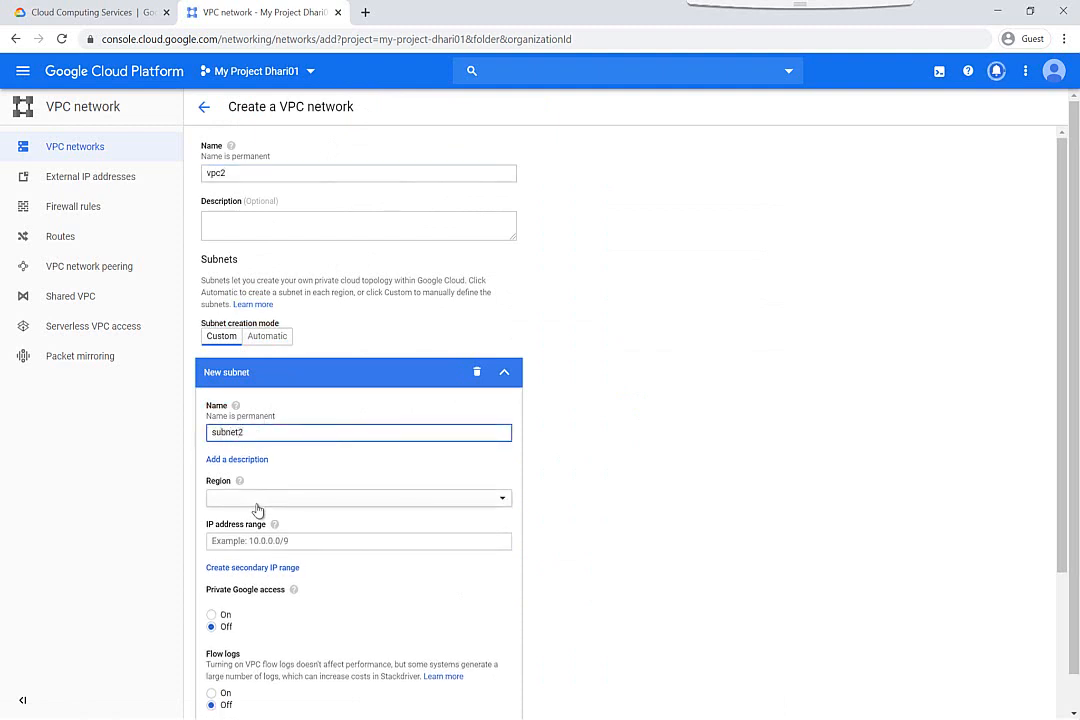
# Set subnet2's region to europe-north1 and its IP address range to 10.2.2.0/24
pyautogui.click(256, 506)
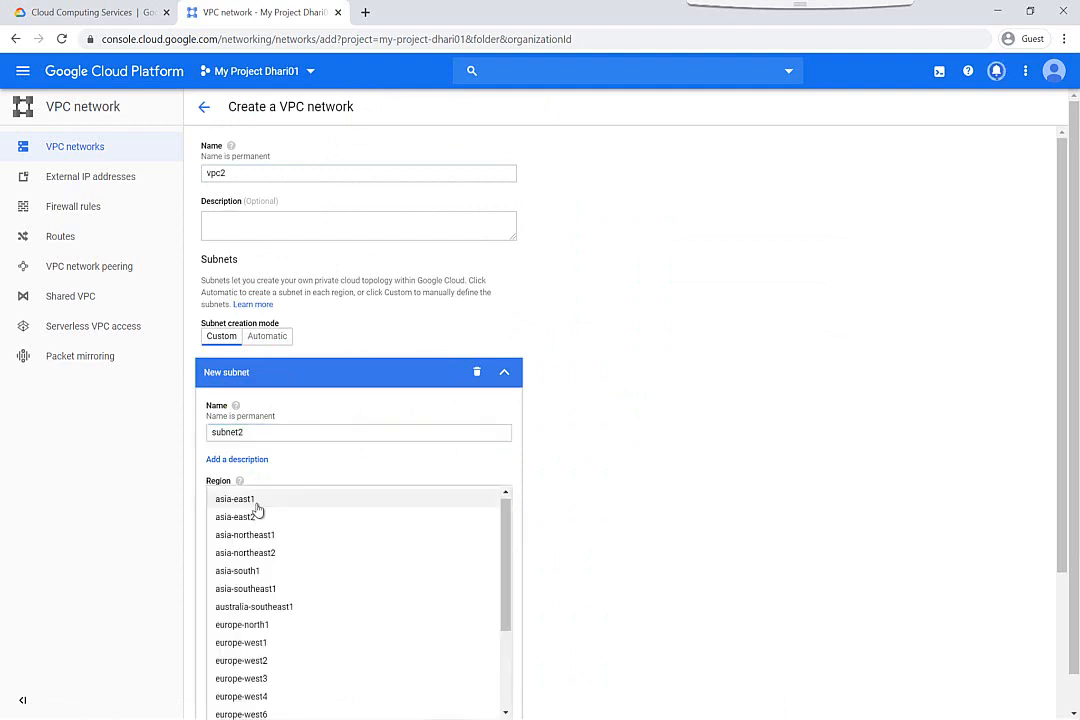
pyautogui.click(255, 628)
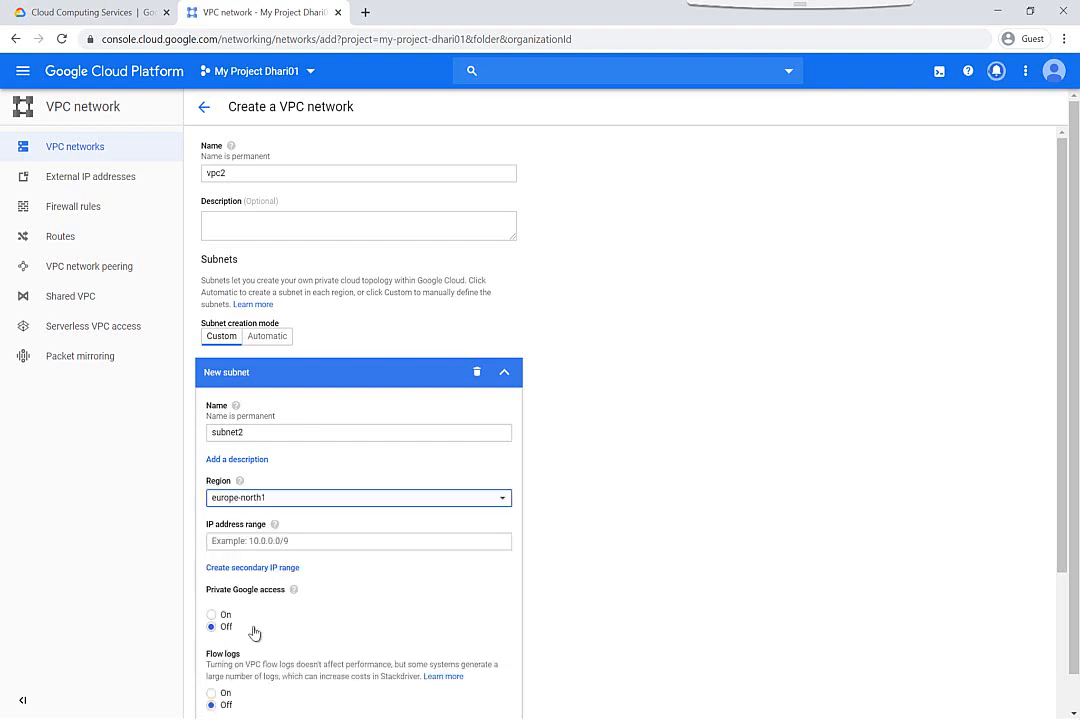
pyautogui.click(285, 543)
pyautogui.write('10.')
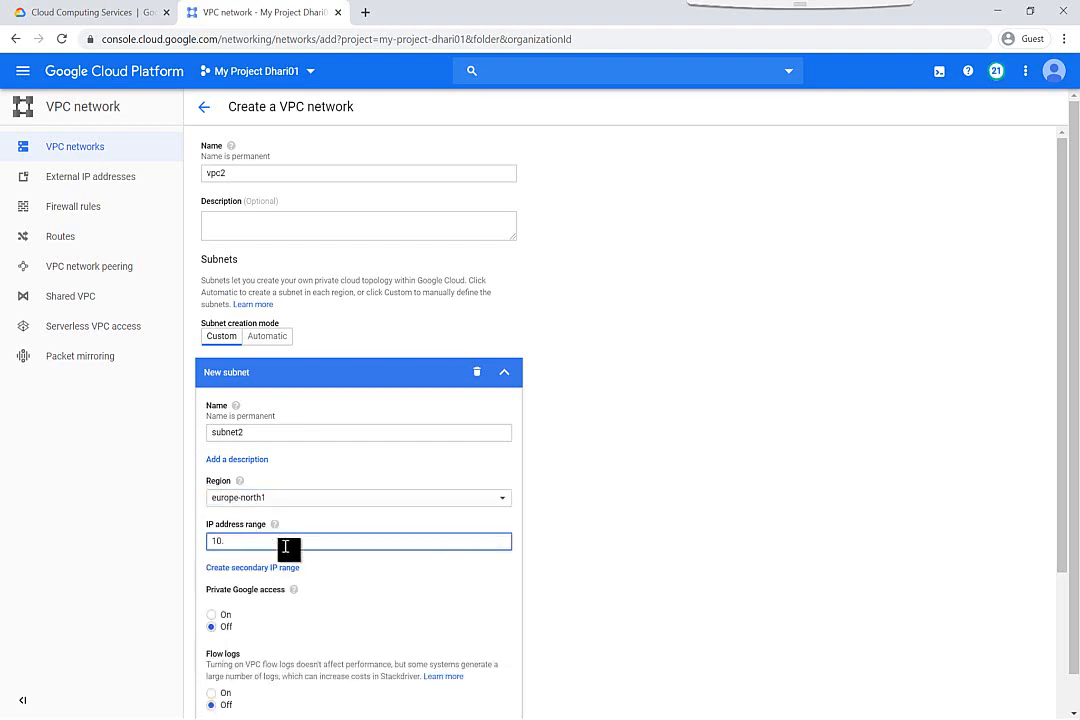
pyautogui.write('2.2')
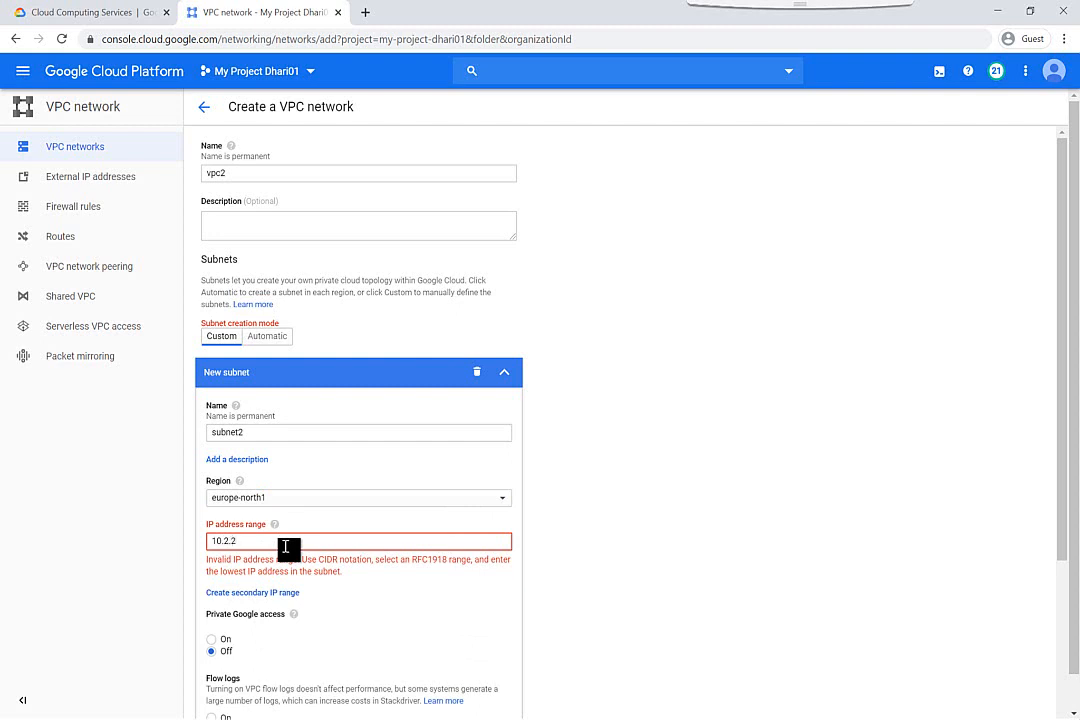
pyautogui.write('.0/24')
# Create the vpc2 network and sort the VPC networks list by name in descending order
pyautogui.scroll(-5, 285, 546)
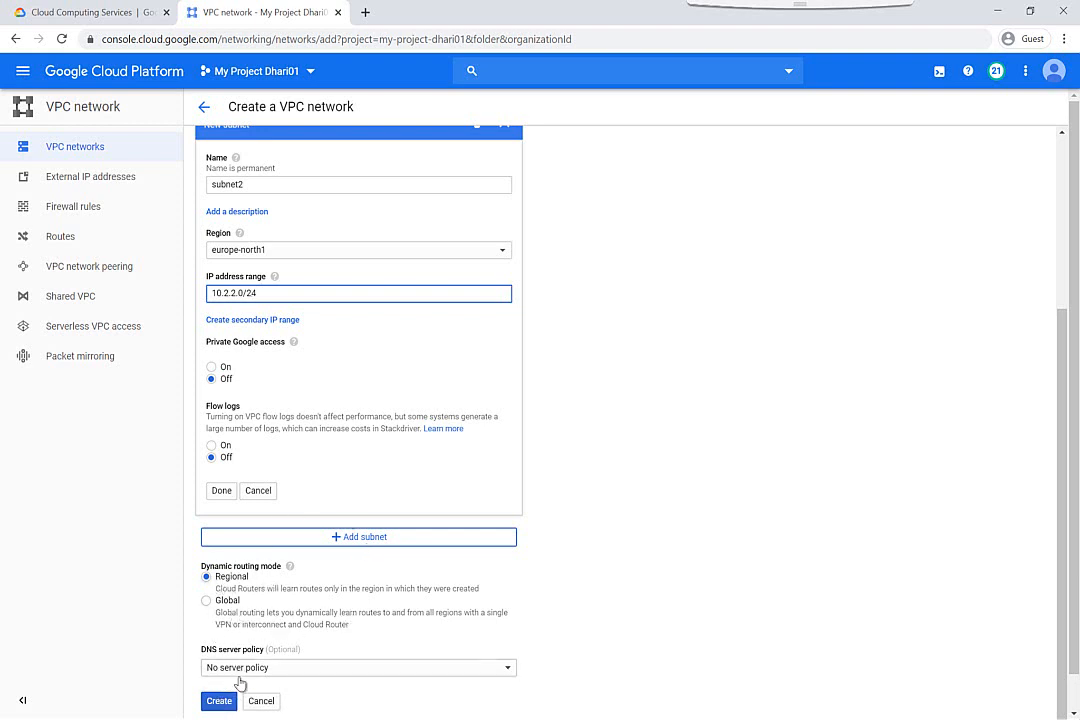
pyautogui.click(219, 702)
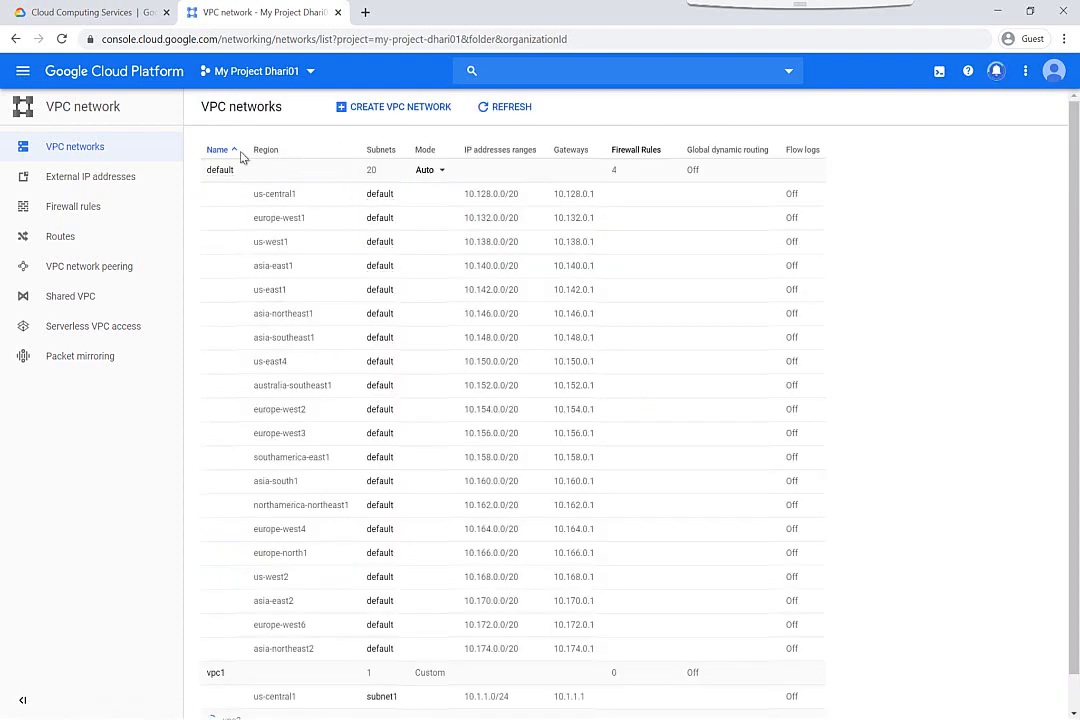
pyautogui.click(219, 155)
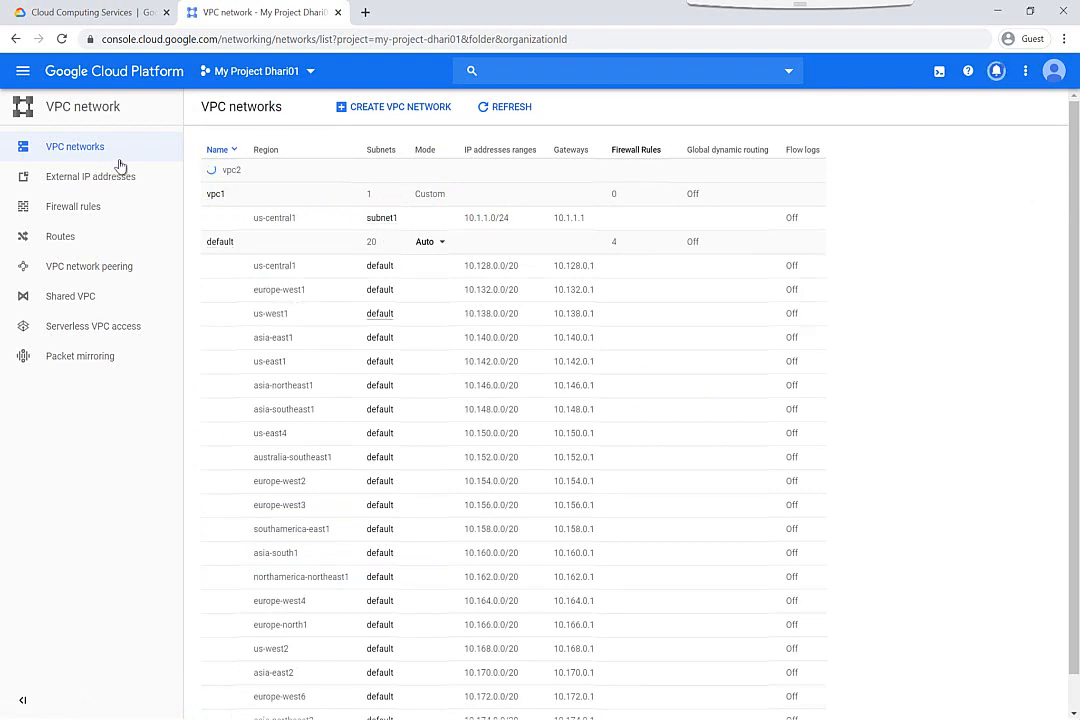
# Open the Compute Engine VM instances page and start creating a new instance named vm1
pyautogui.click(24, 78)
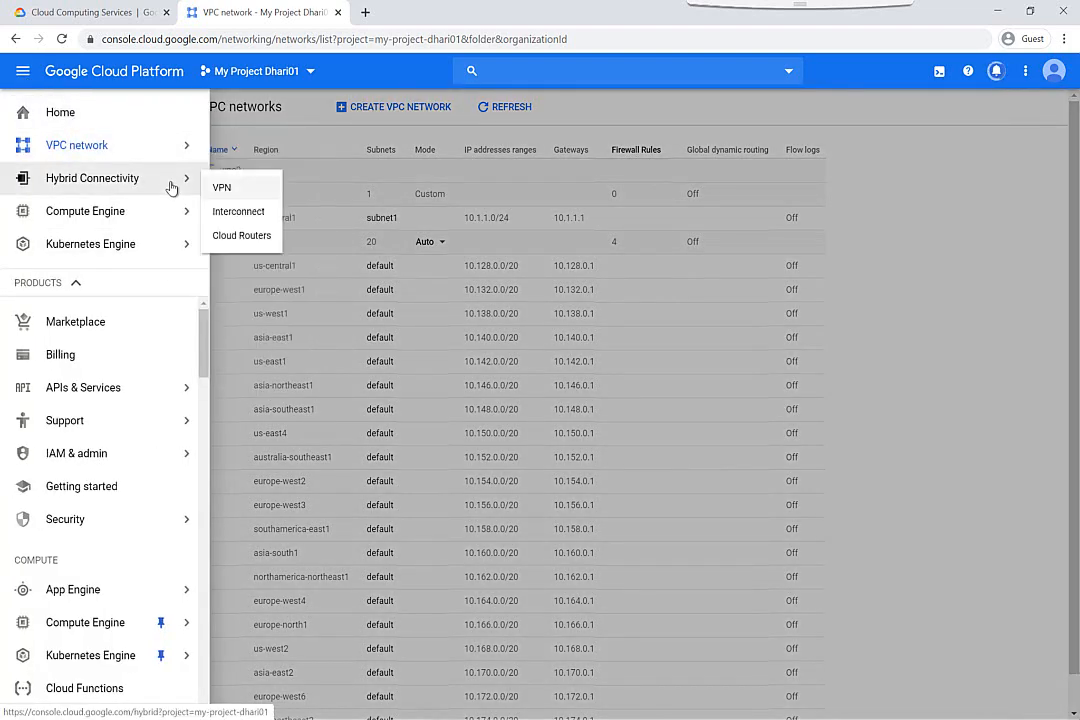
pyautogui.moveTo(70, 220)
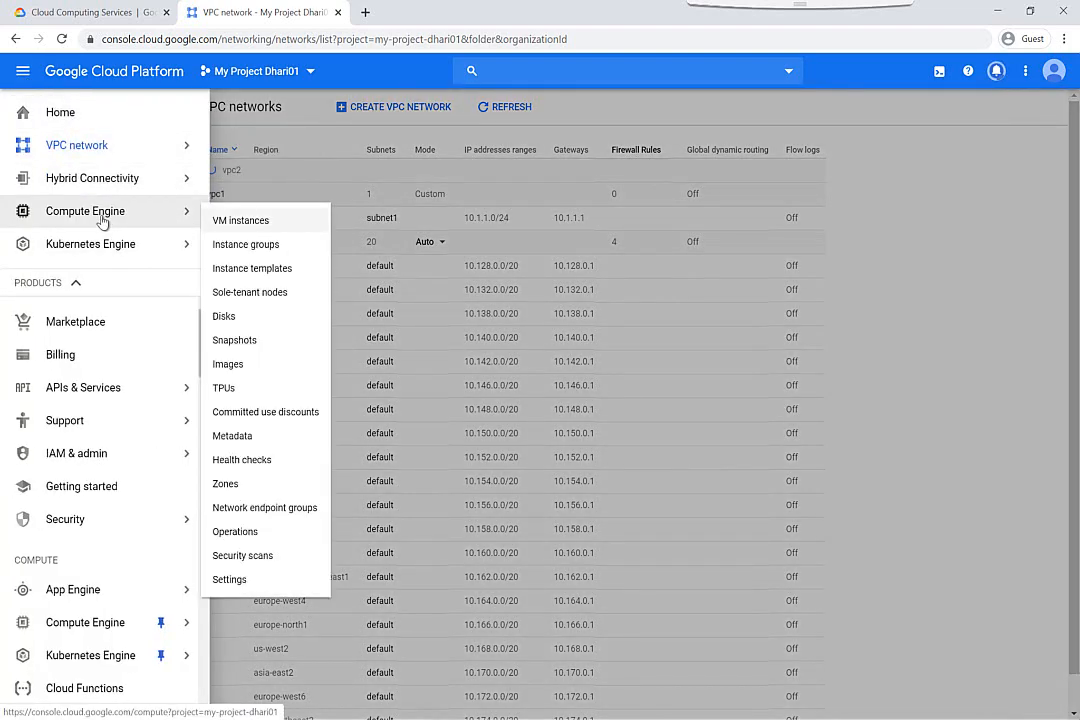
pyautogui.click(224, 222)
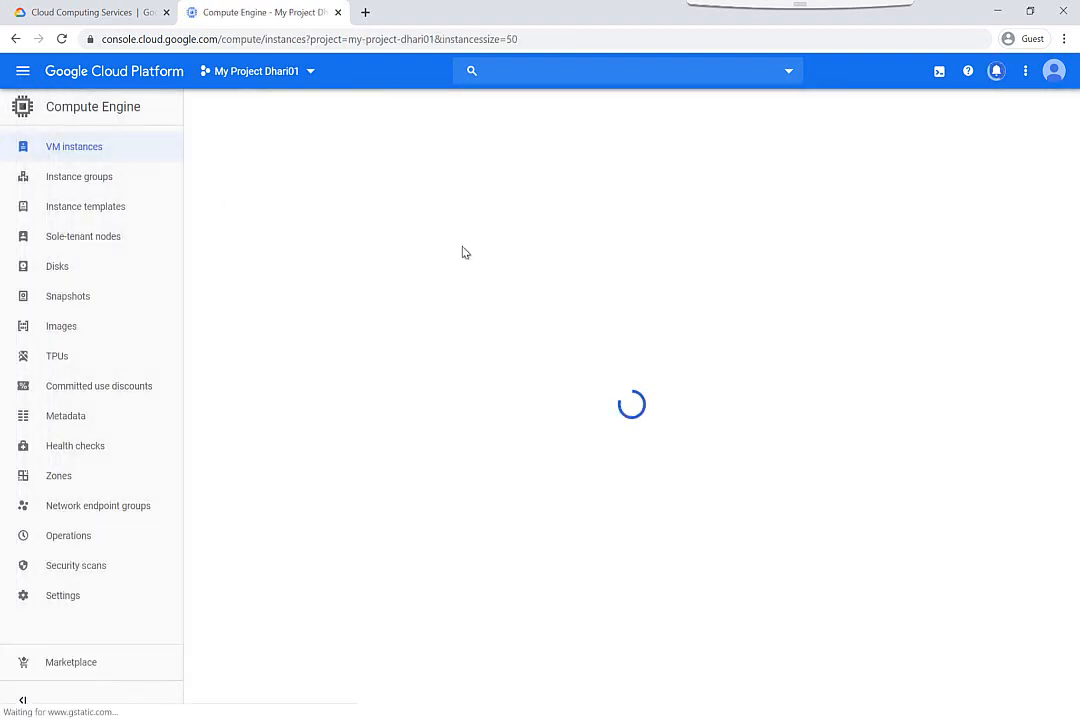
pyautogui.click(358, 300)
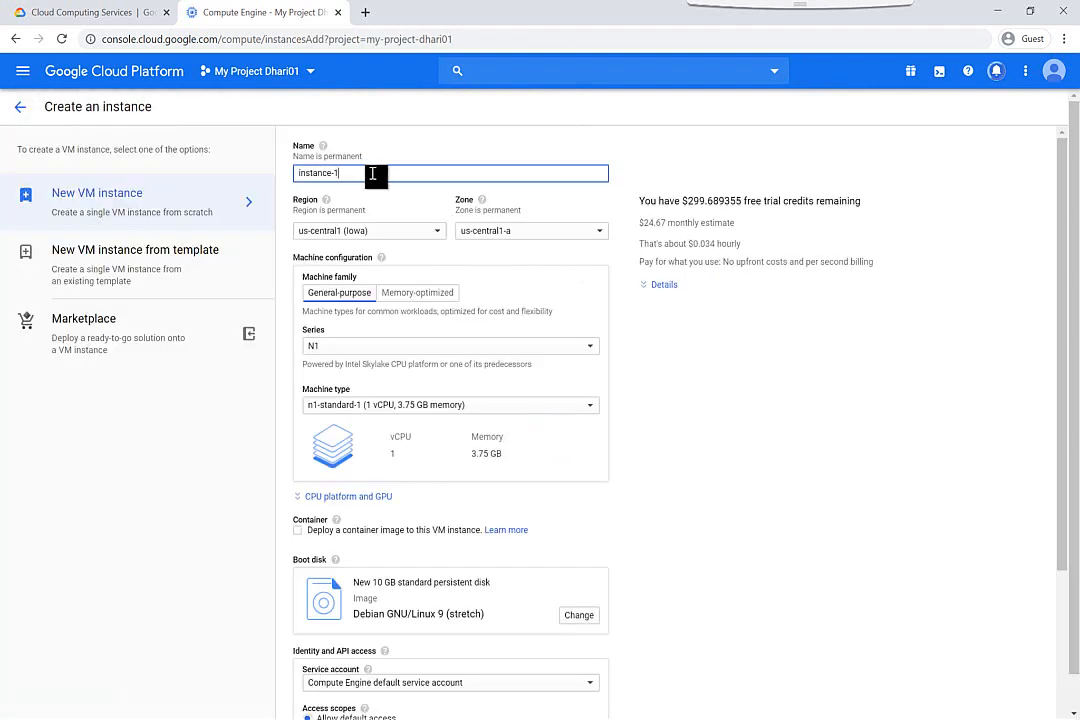
pyautogui.moveTo(366, 175); pyautogui.dragTo(229, 176)
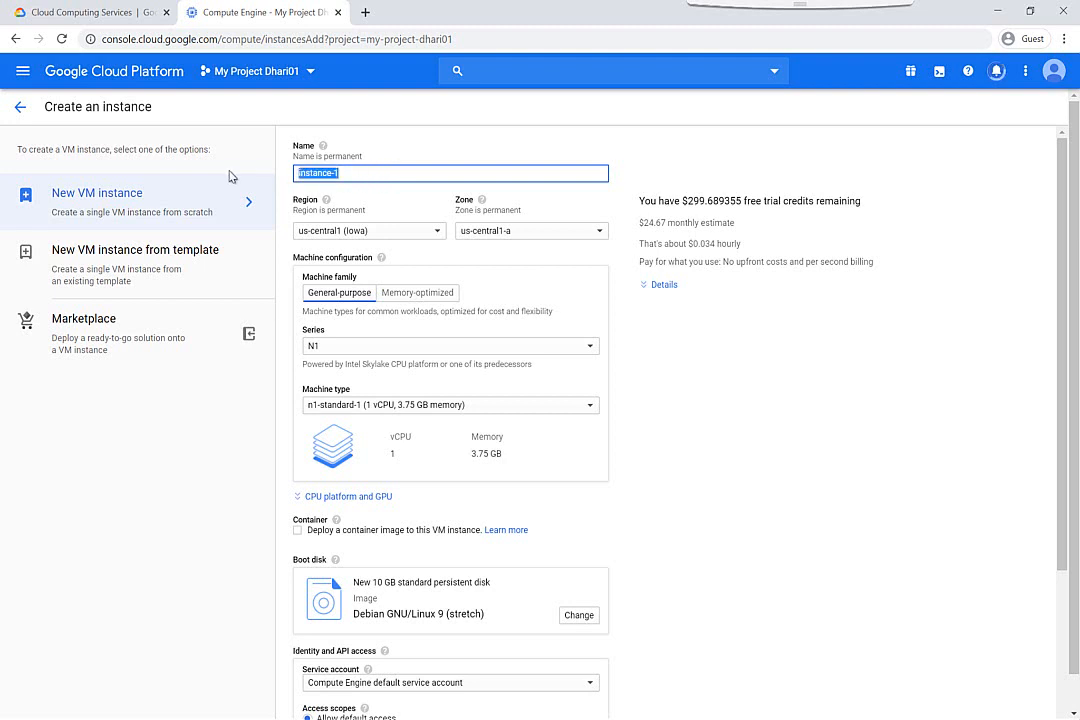
pyautogui.write('vm1')
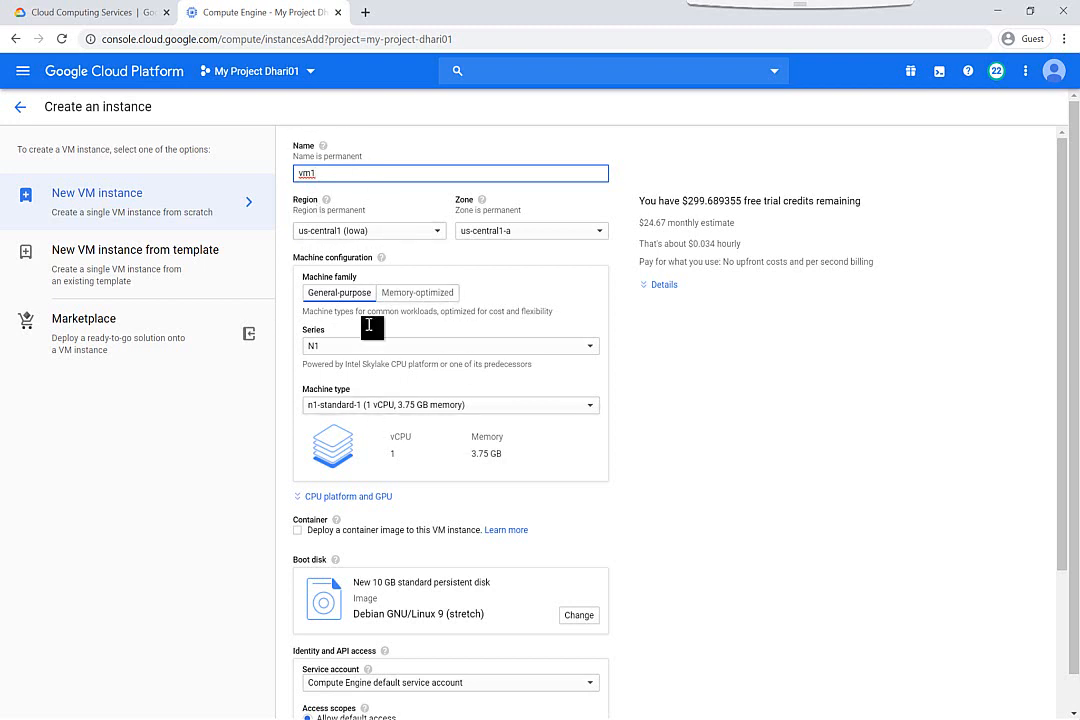
pyautogui.scroll(-3, 560, 459)
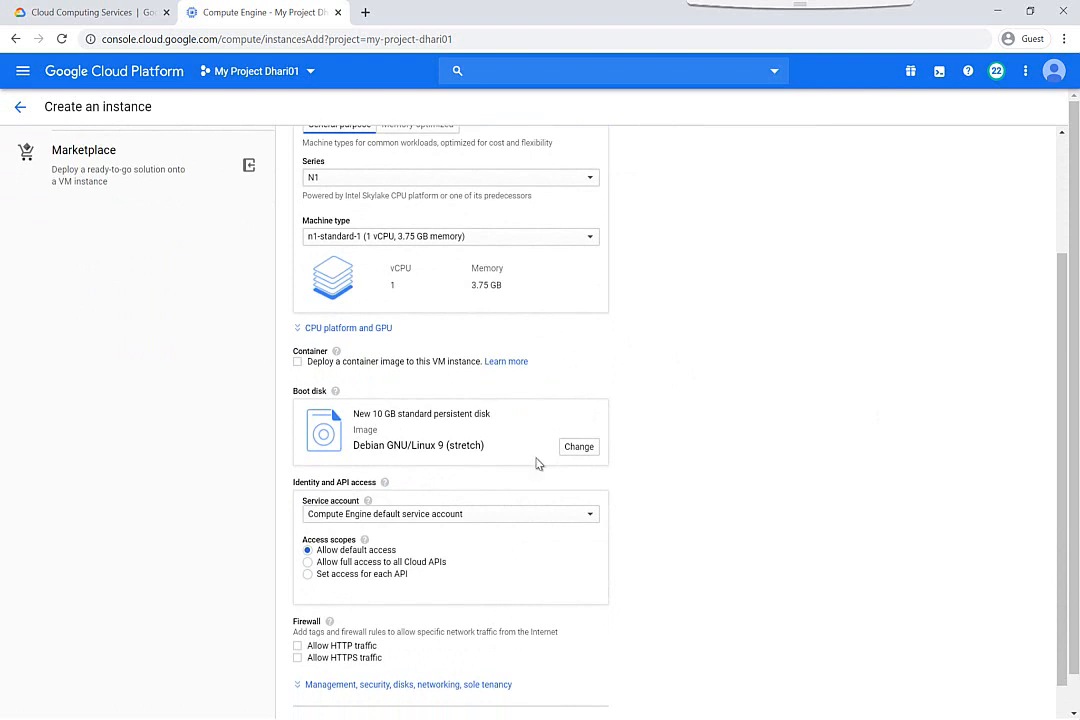
pyautogui.click(577, 452)
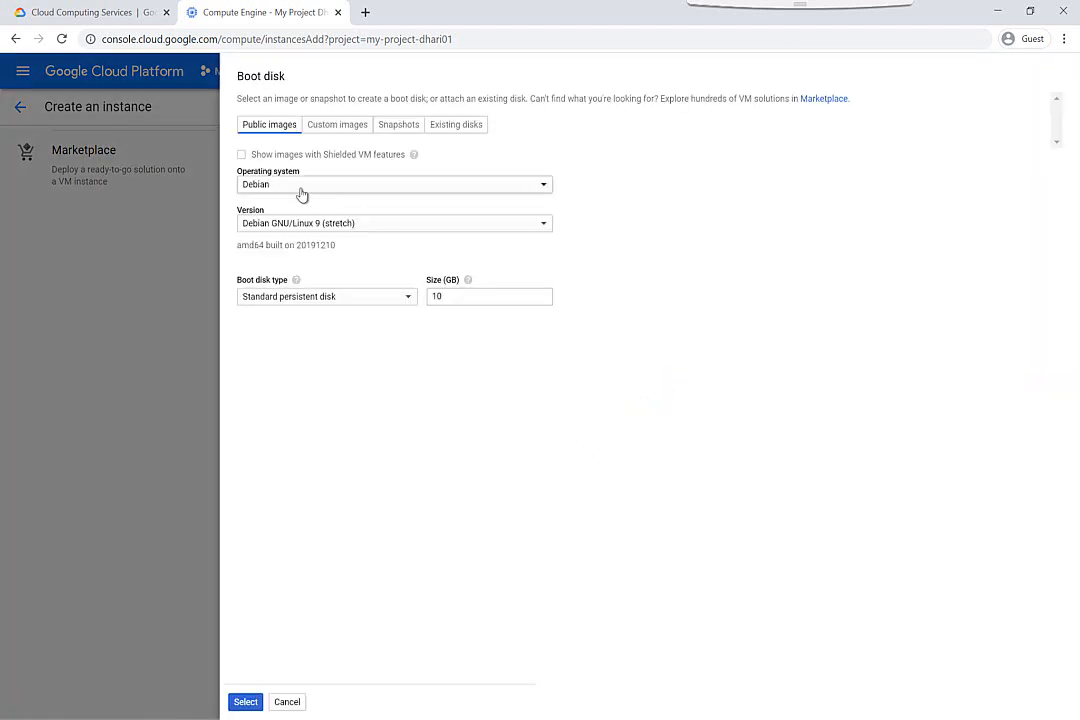
pyautogui.click(300, 187)
pyautogui.click(318, 404)
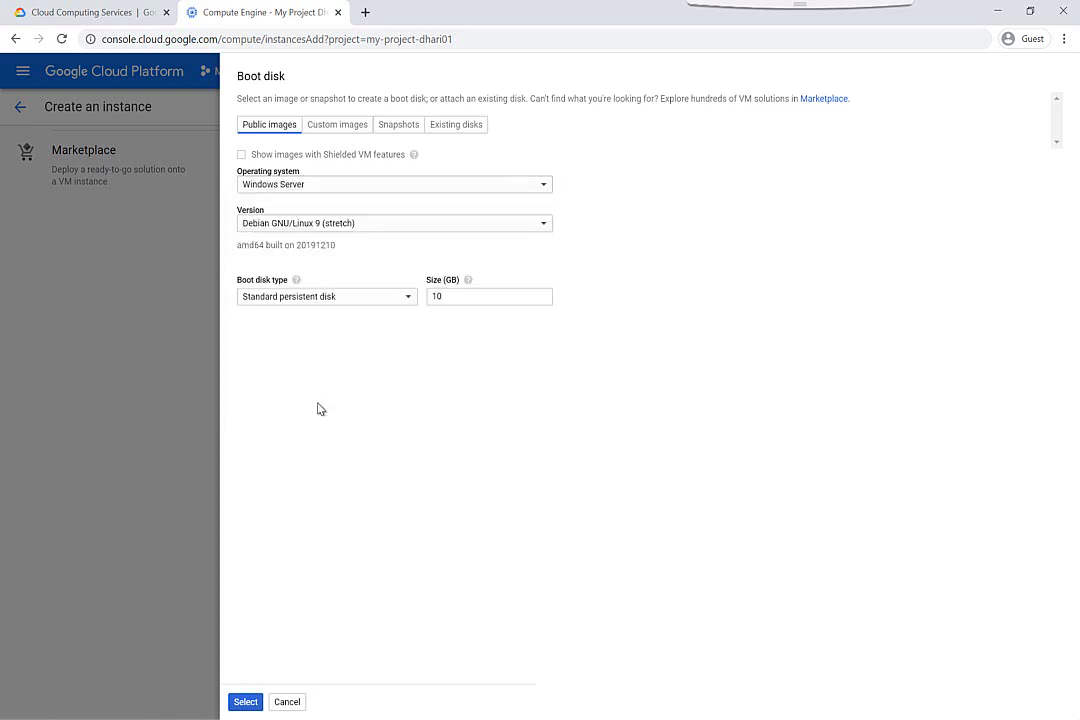
pyautogui.click(308, 226)
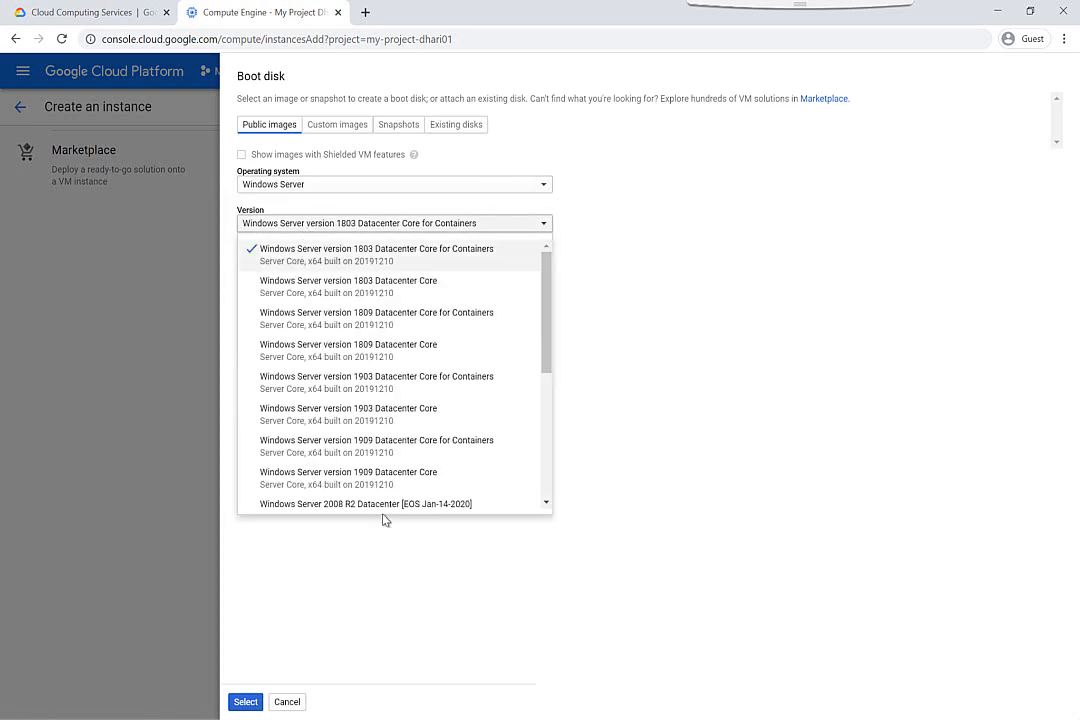
pyautogui.click(404, 622)
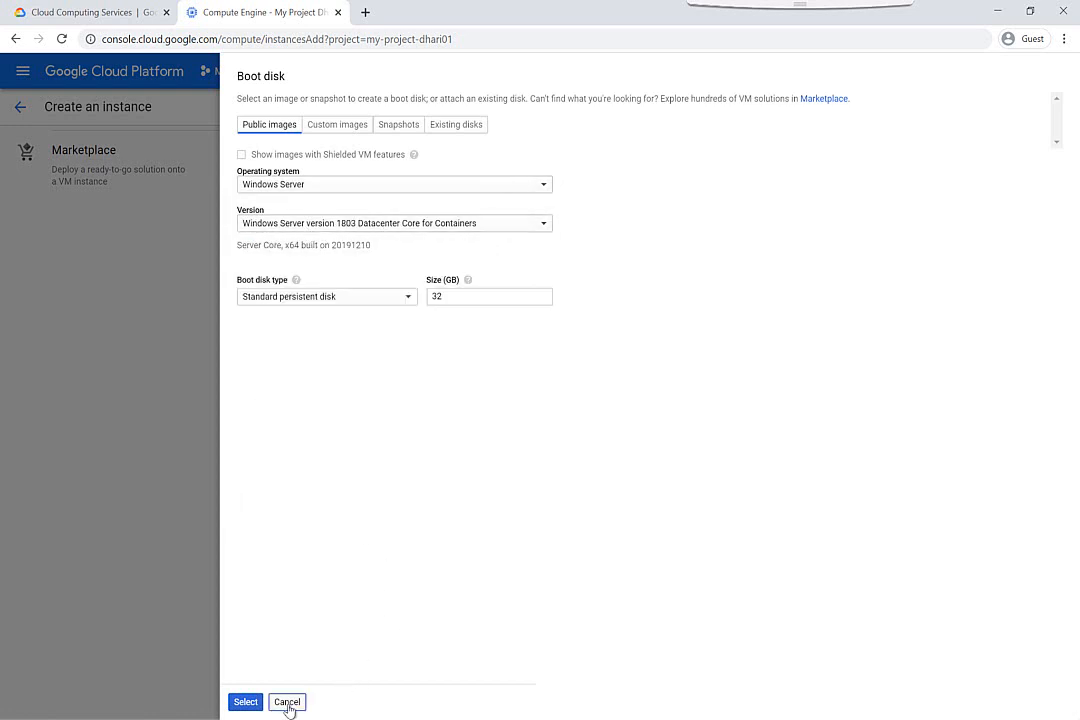
pyautogui.click(287, 701)
pyautogui.scroll(-2, 778, 636)
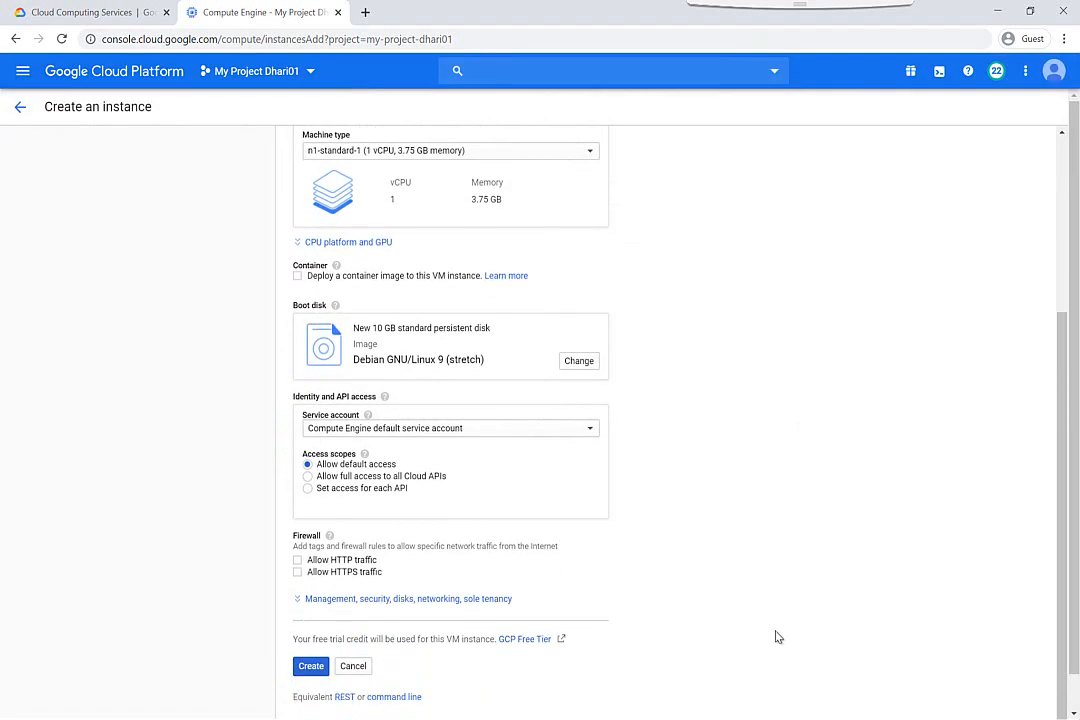
# Allow HTTP and HTTPS traffic in vm1's firewall settings and expand its management, security, disks, networking and sole tenancy options
pyautogui.scroll(-1, 778, 636)
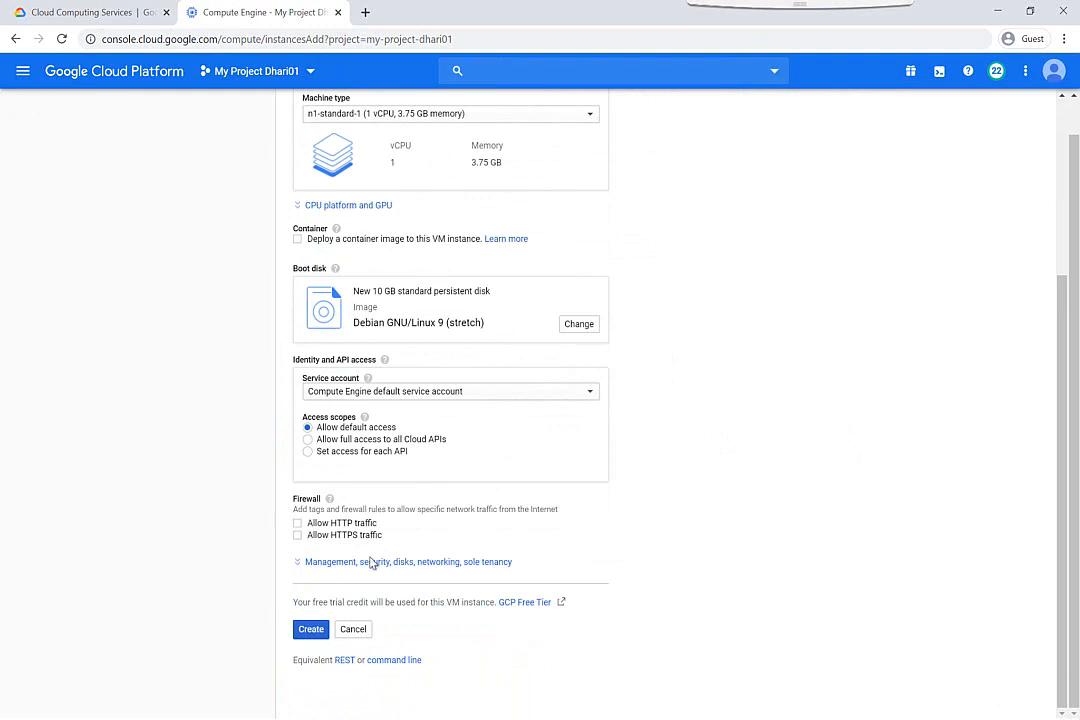
pyautogui.click(298, 525)
pyautogui.click(300, 566)
pyautogui.scroll(-3, 302, 567)
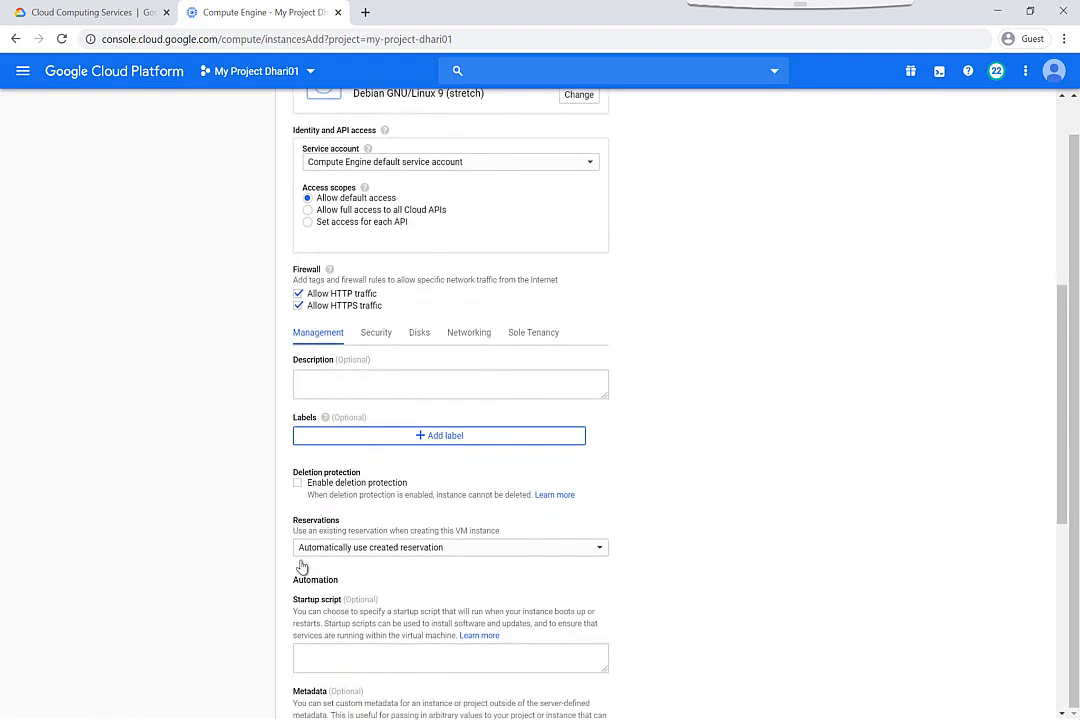
# Assign vm1's network interface to vpc1 with subnet1 (10.1.1.0/24) and create the instance
pyautogui.scroll(-1, 302, 567)
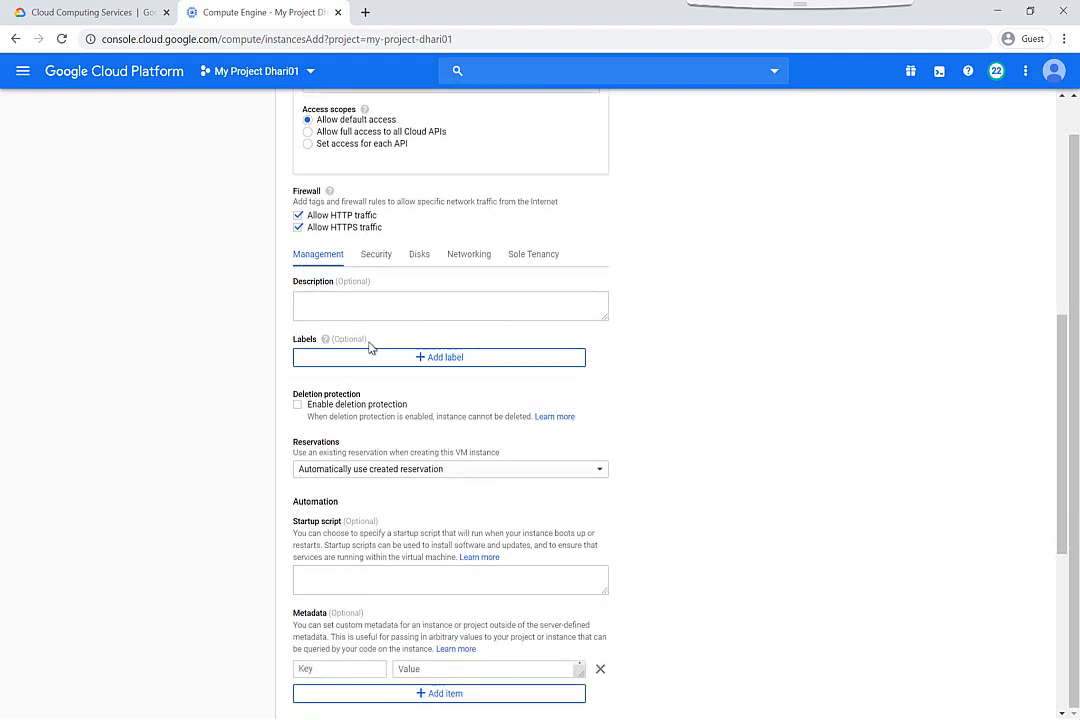
pyautogui.click(374, 258)
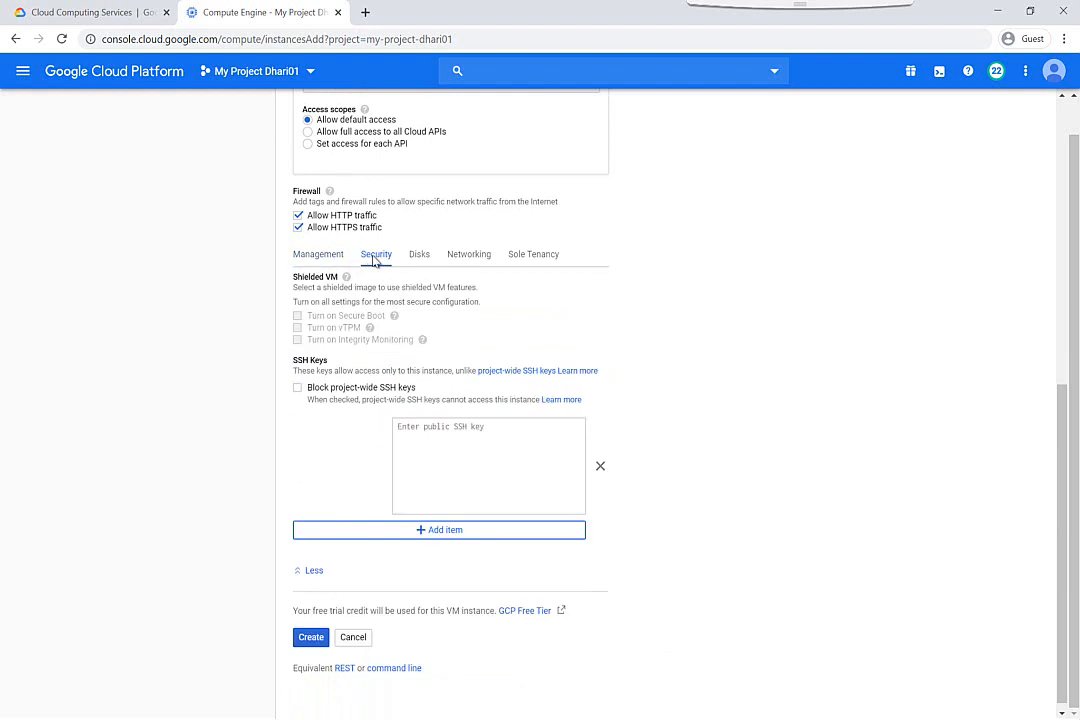
pyautogui.click(420, 260)
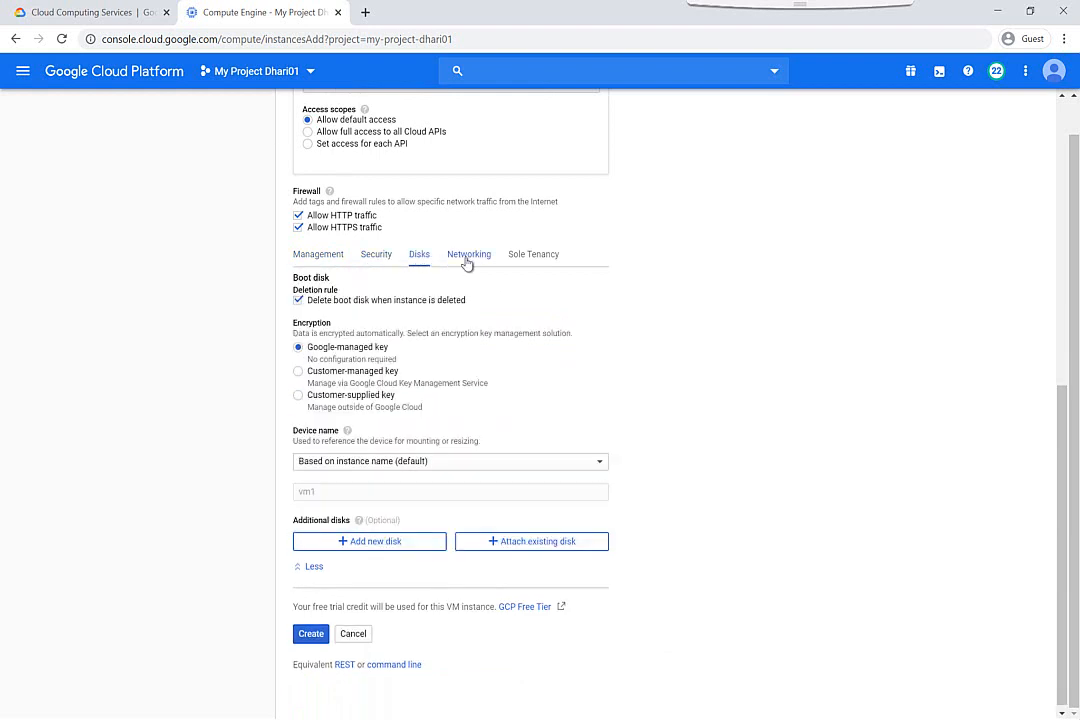
pyautogui.click(468, 258)
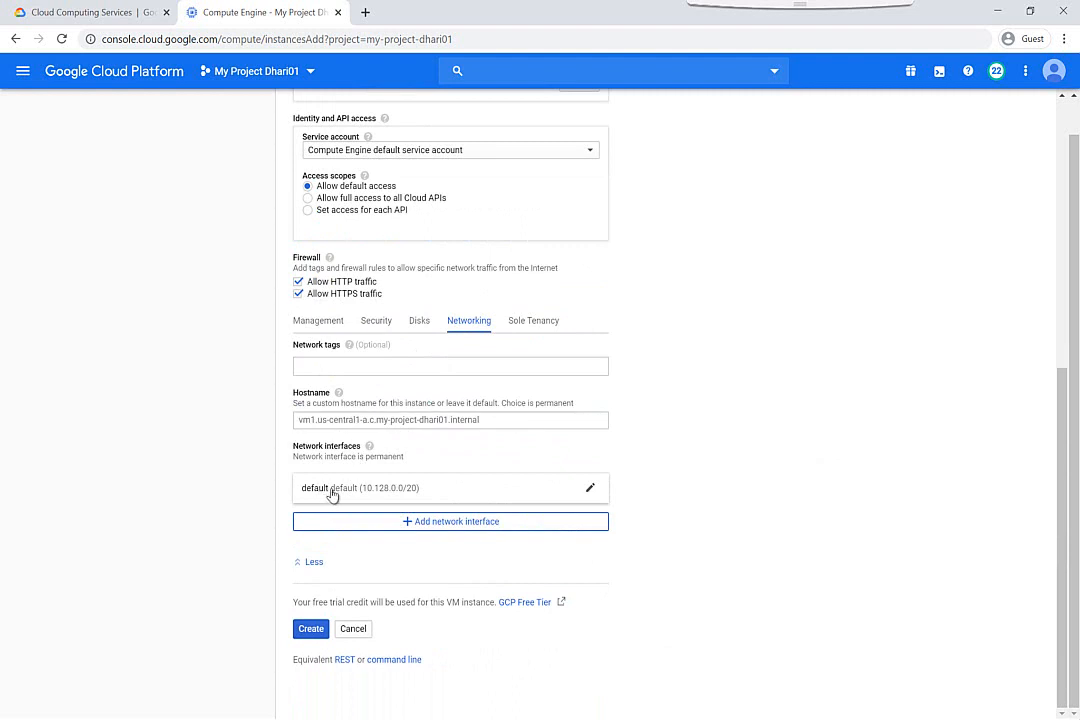
pyautogui.click(455, 490)
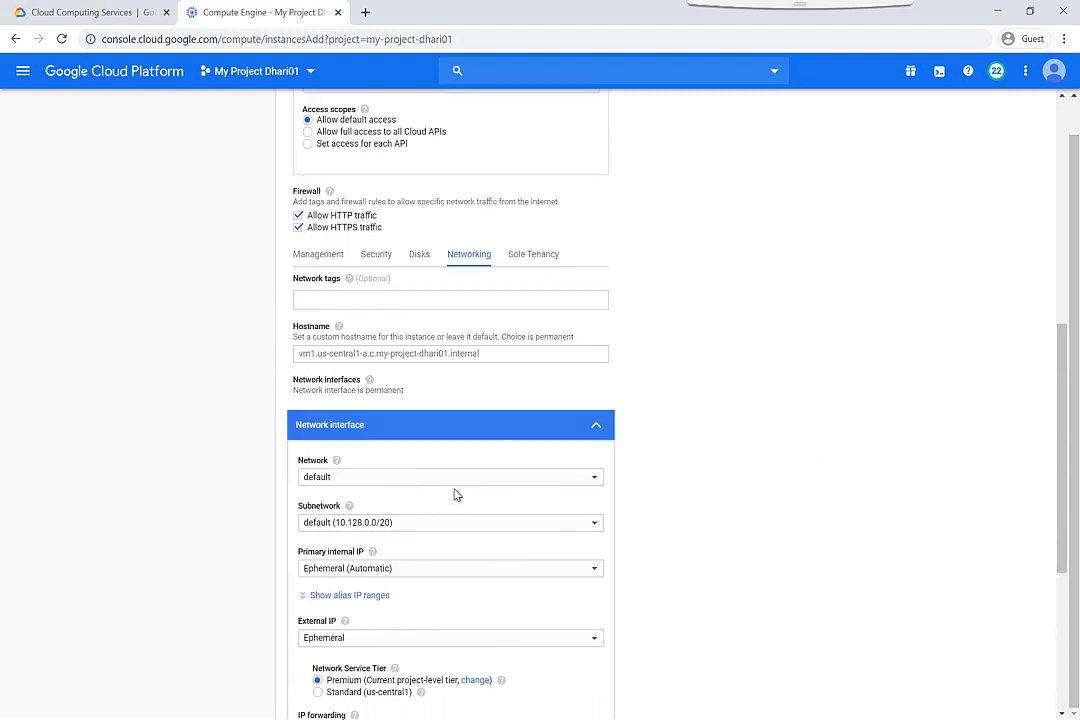
pyautogui.click(378, 487)
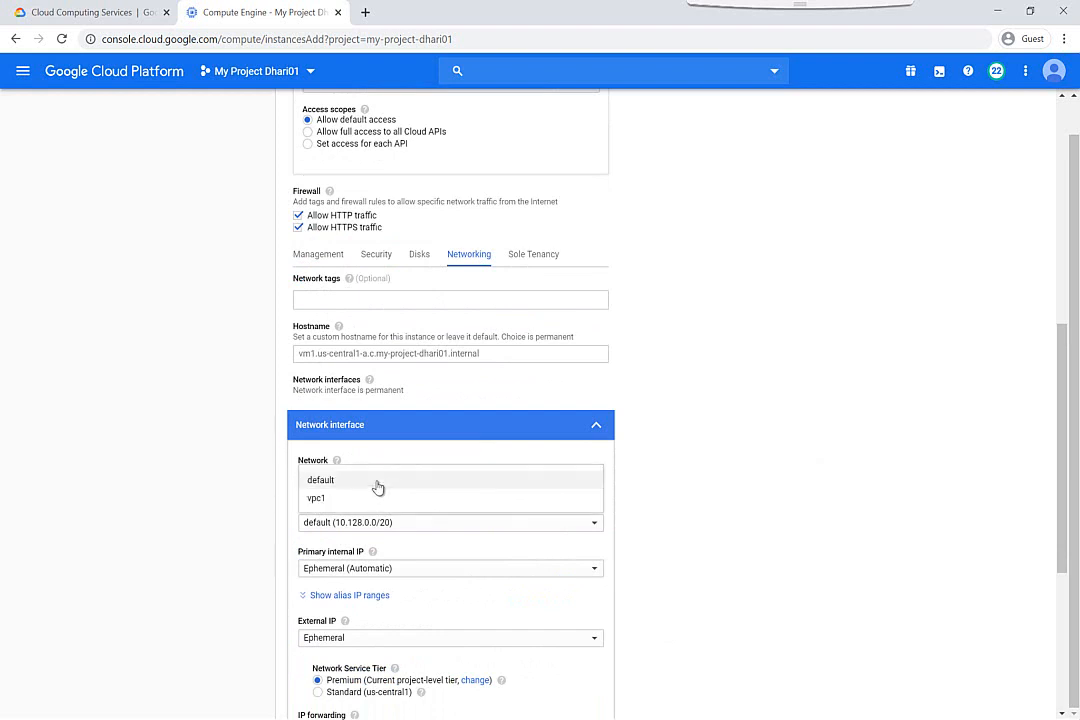
pyautogui.click(315, 499)
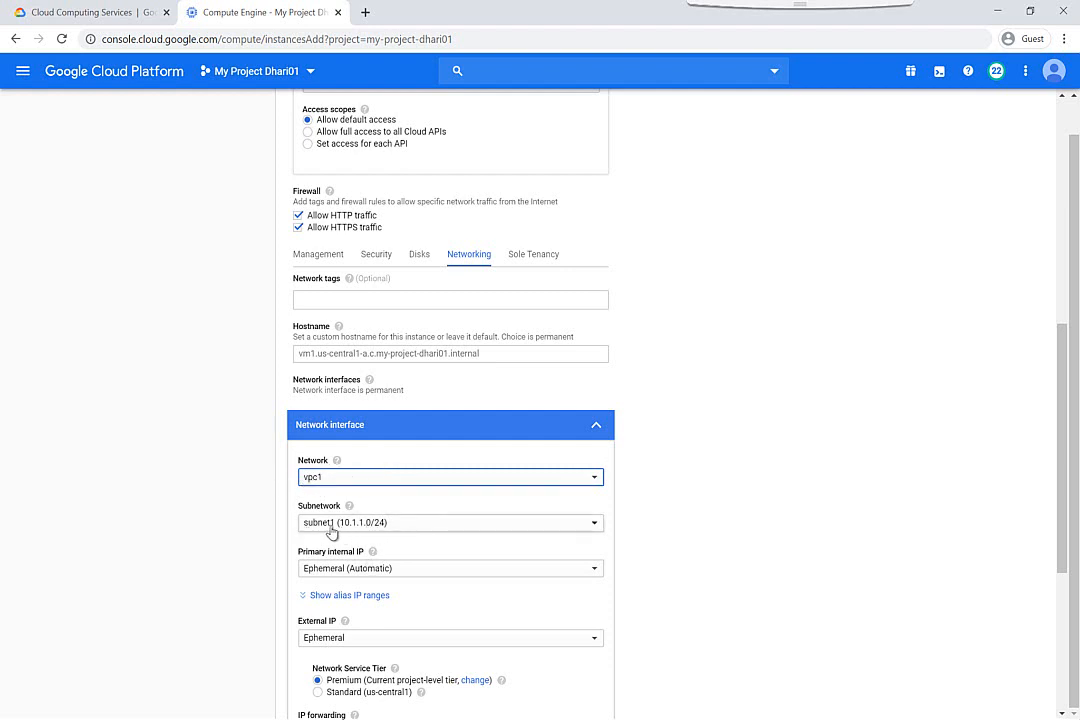
pyautogui.scroll(-2, 453, 499)
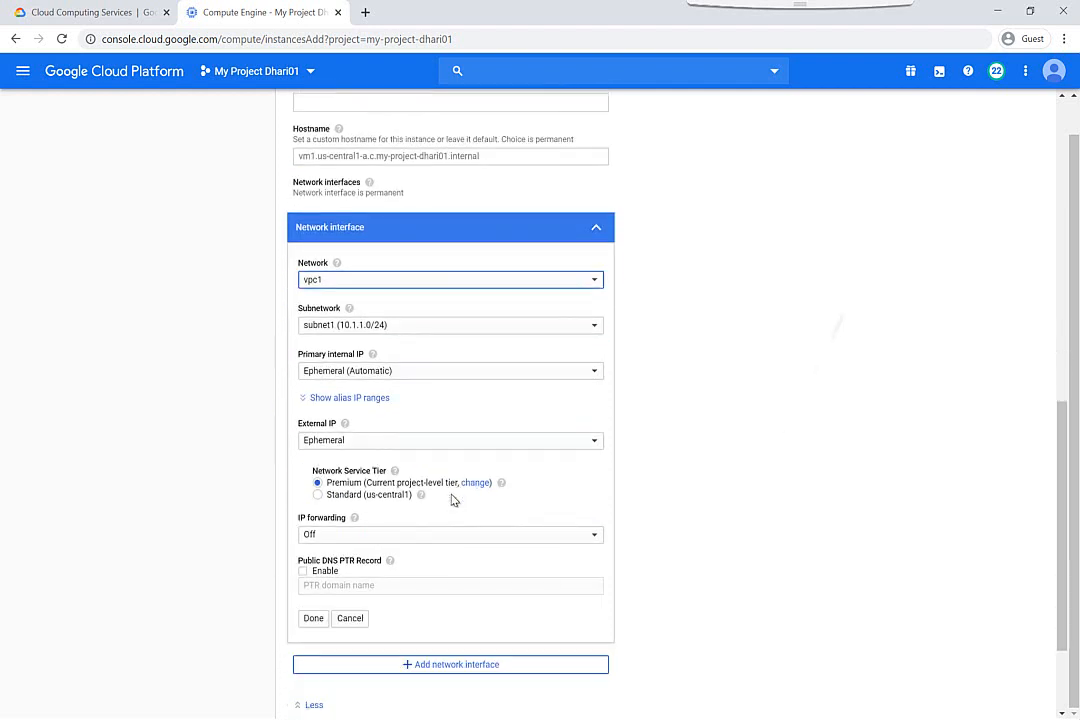
pyautogui.click(310, 614)
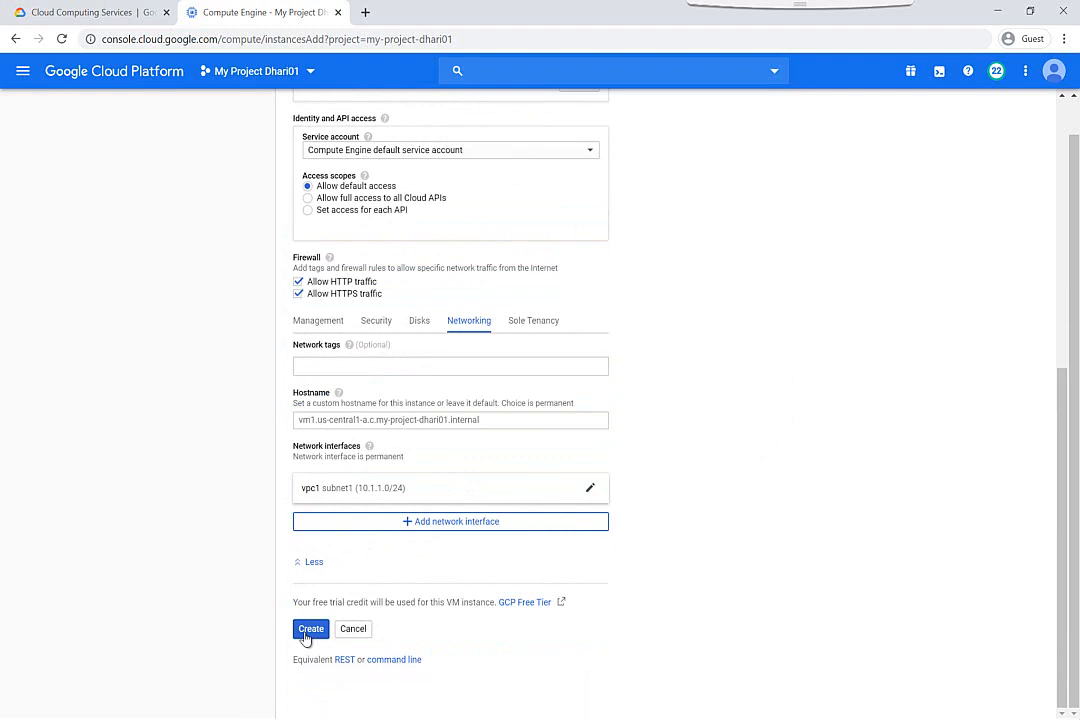
pyautogui.click(309, 630)
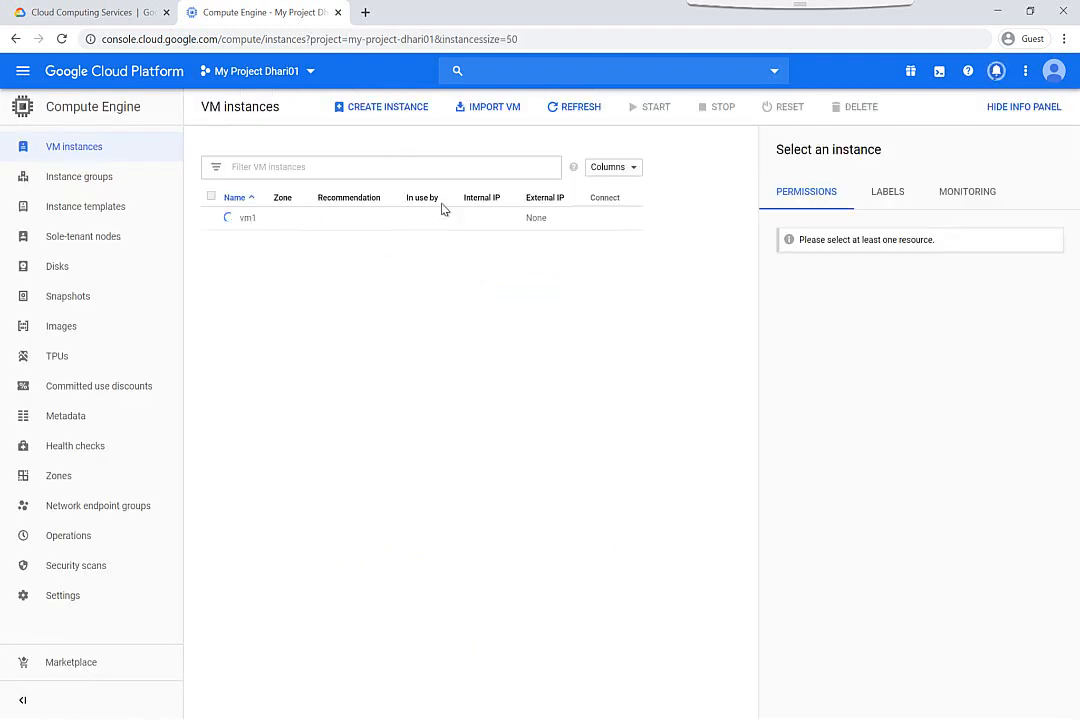
# Start creating another VM instance named vm2 and allow HTTP and HTTPS traffic through its firewall
pyautogui.click(364, 116)
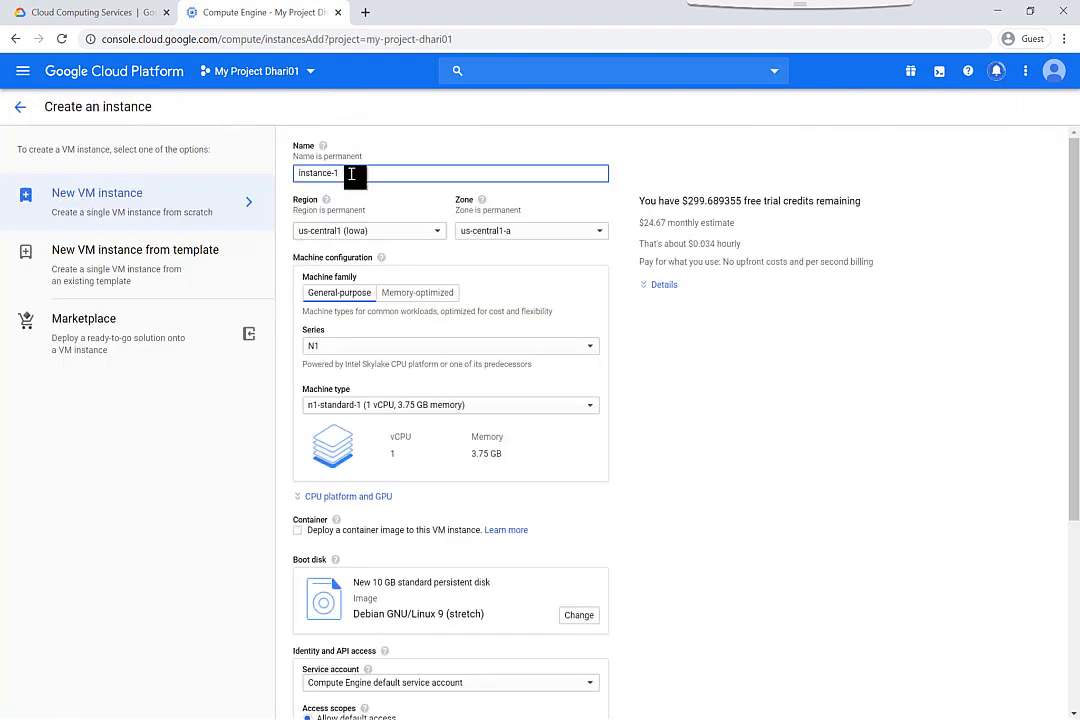
pyautogui.moveTo(351, 174); pyautogui.dragTo(284, 173)
pyautogui.write('vm2')
pyautogui.scroll(-3, 420, 364)
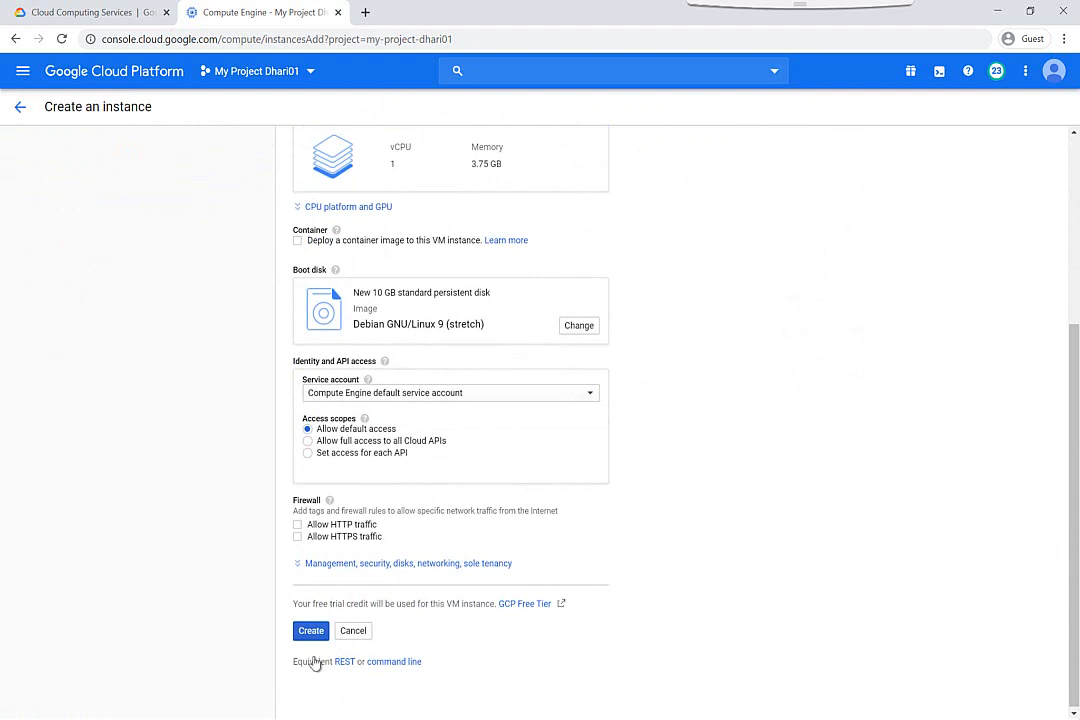
pyautogui.click(336, 525)
pyautogui.click(330, 538)
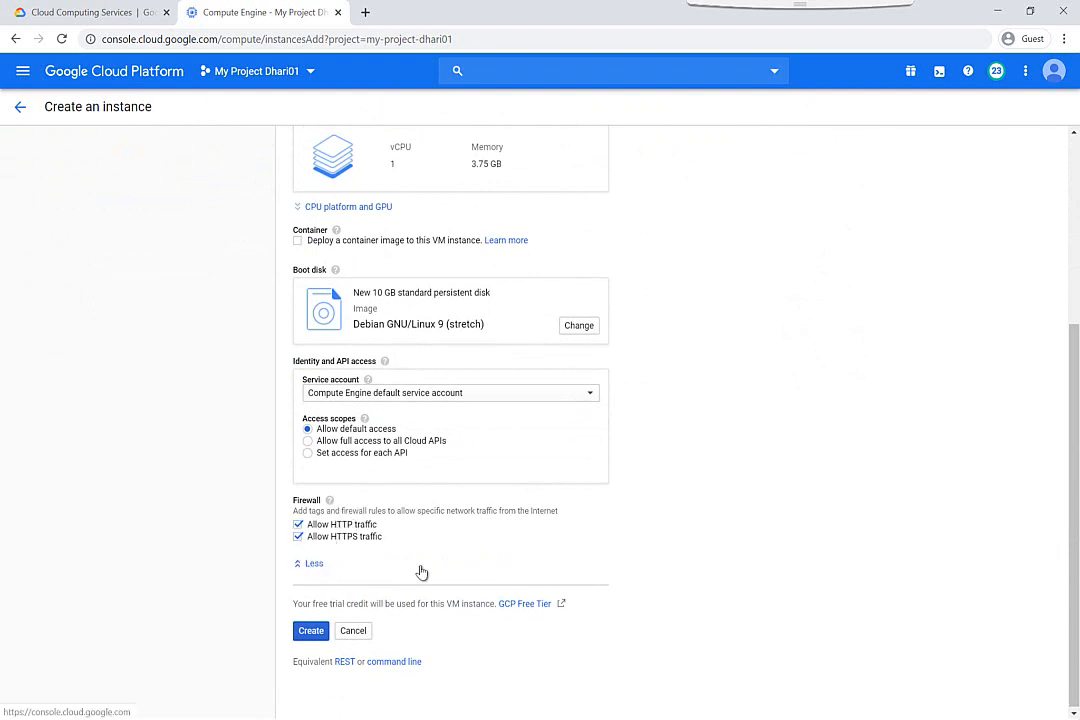
# Set the network of vm2's network interface to vpc2 in the instance's networking options
pyautogui.click(405, 565)
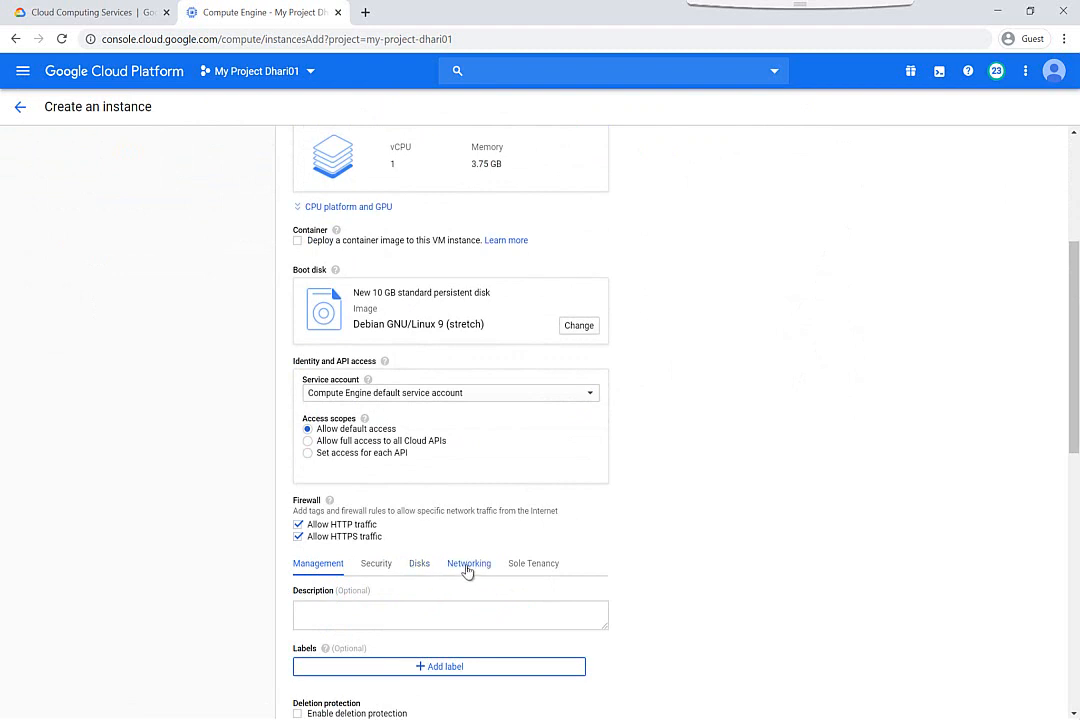
pyautogui.click(467, 567)
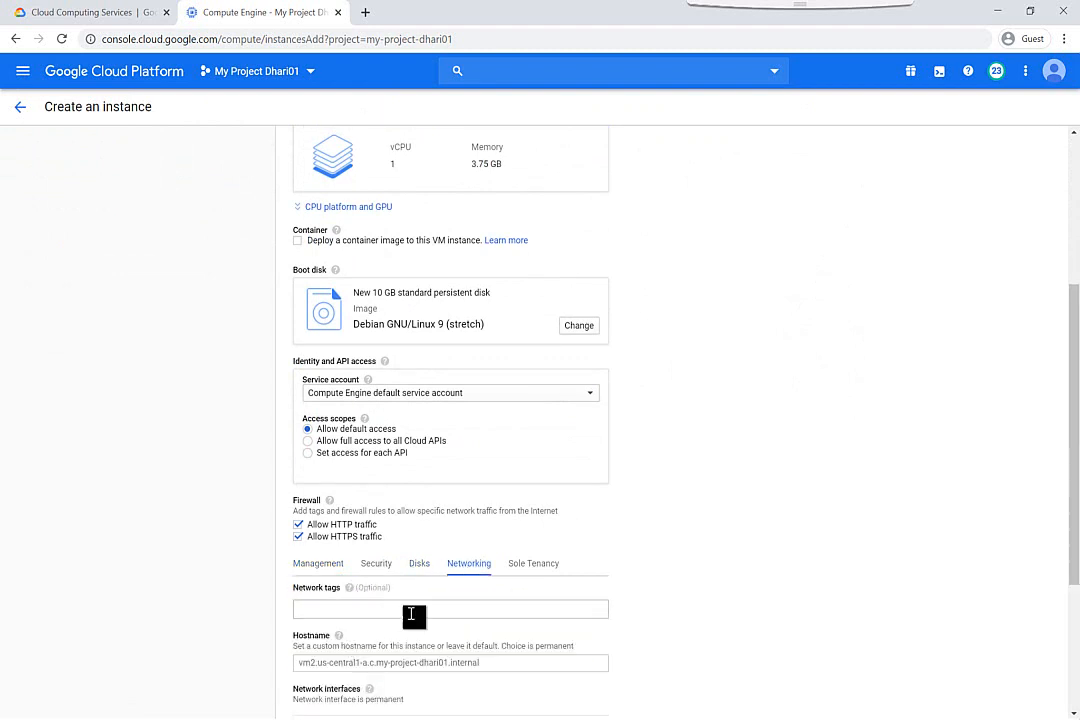
pyautogui.scroll(-3, 441, 605)
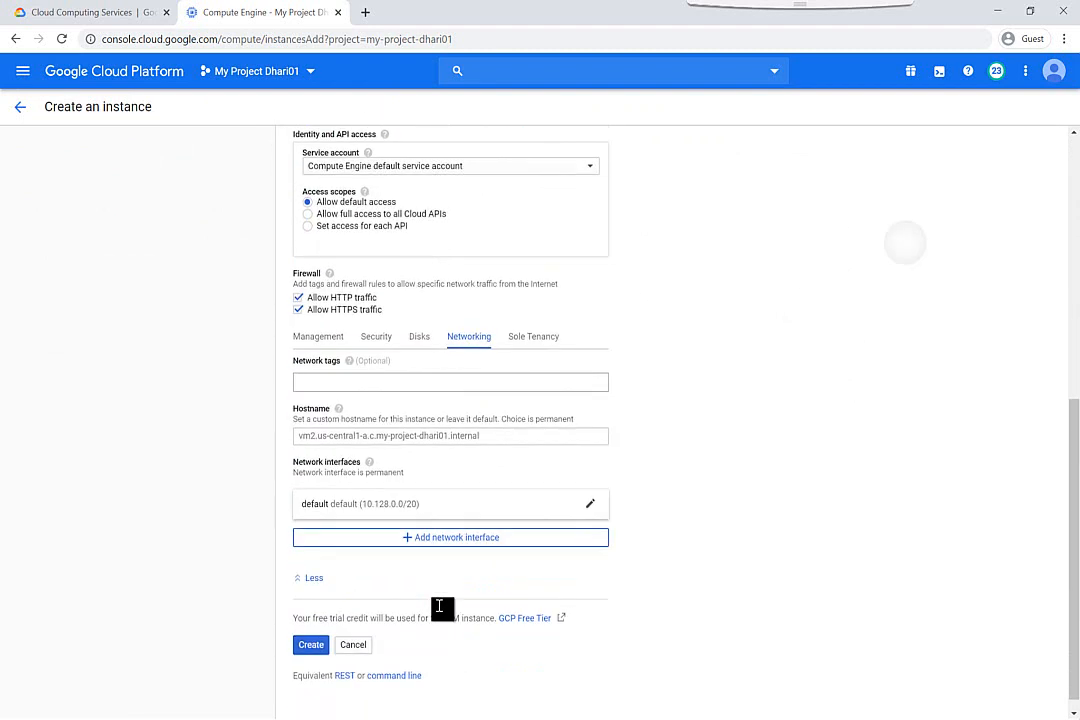
pyautogui.click(429, 515)
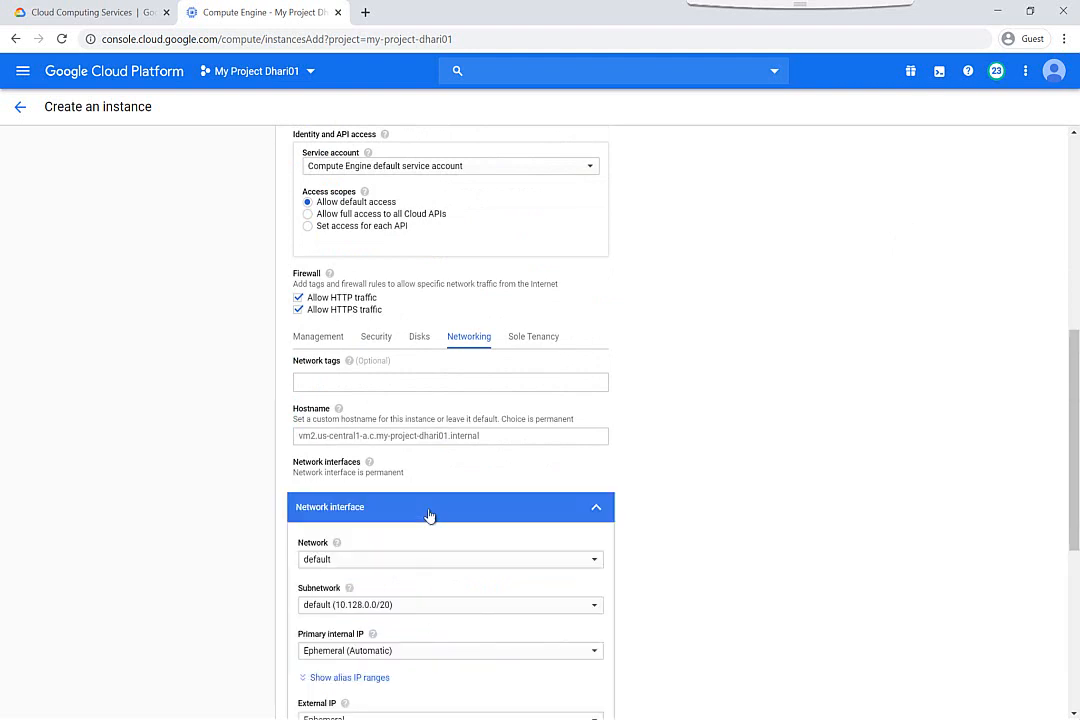
pyautogui.click(378, 564)
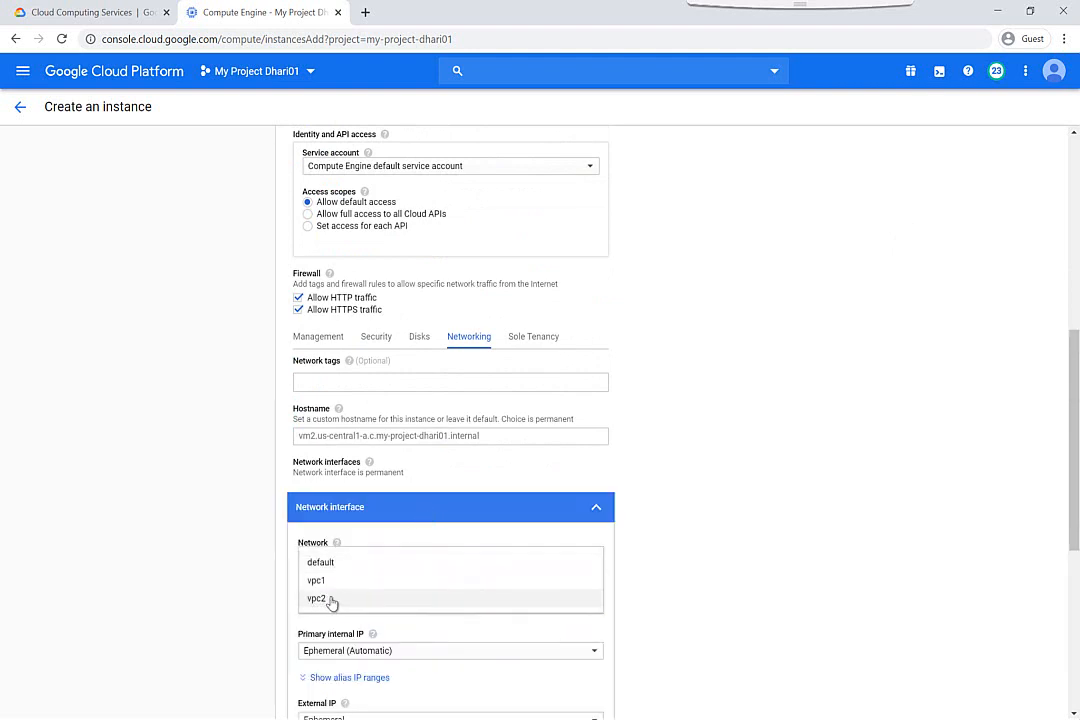
pyautogui.click(339, 600)
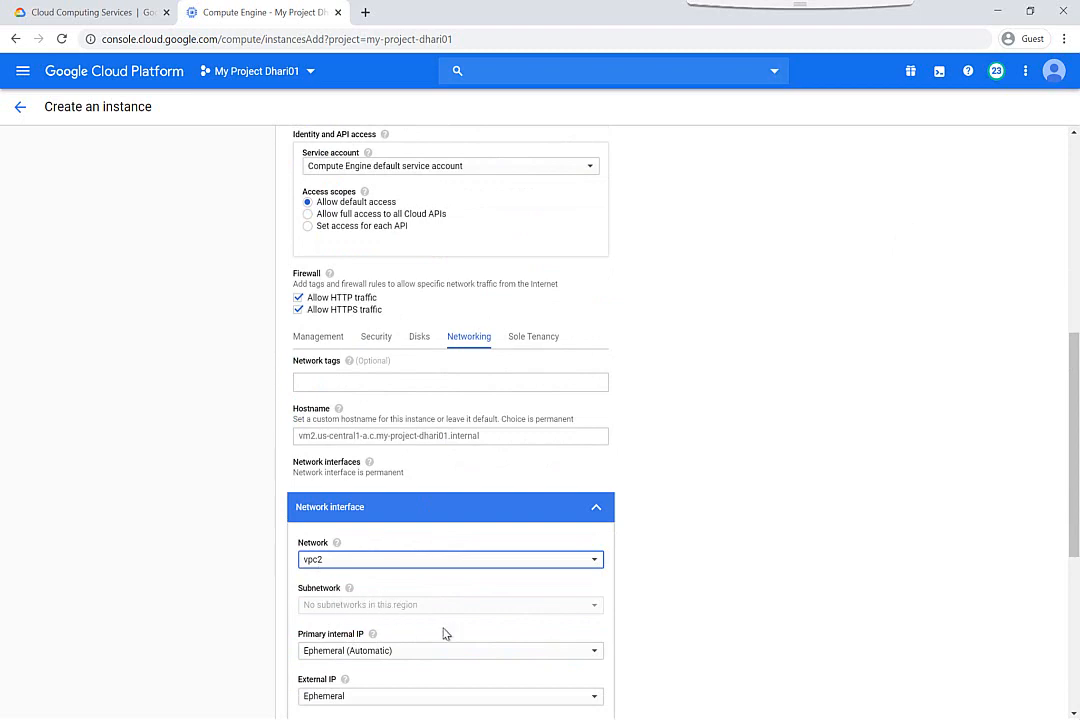
# Set vm2's region to europe-north1 (Finland) and create the instance with its interface on vpc2's subnet2 (10.2.2.0/24)
pyautogui.scroll(5, 445, 633)
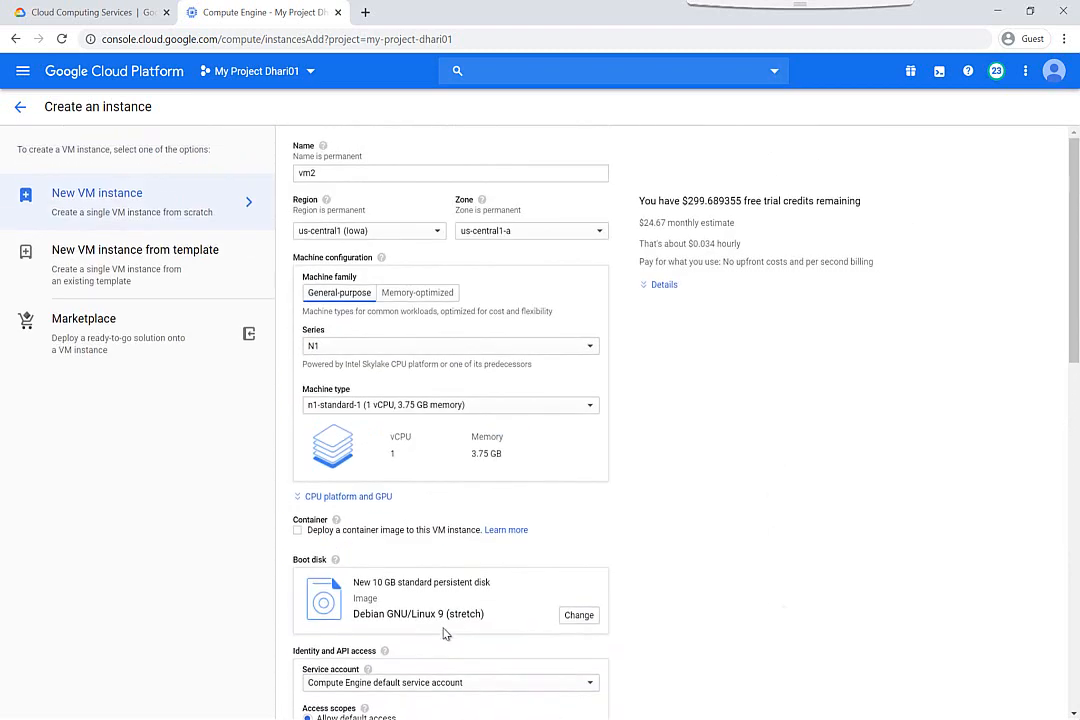
pyautogui.click(342, 234)
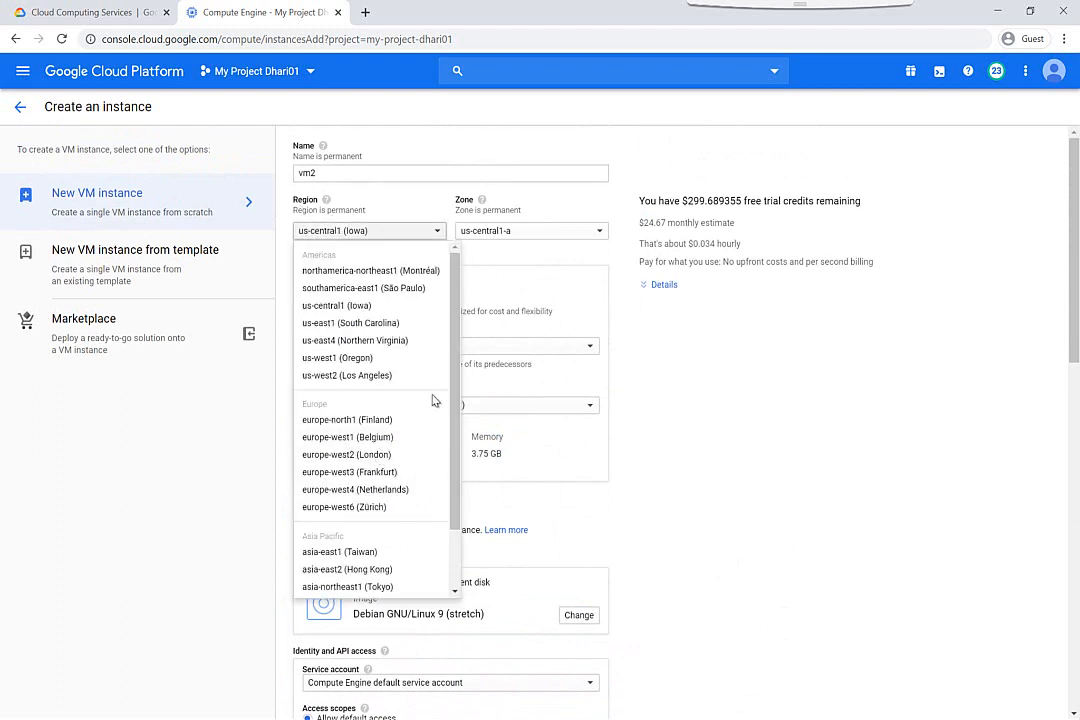
pyautogui.click(329, 420)
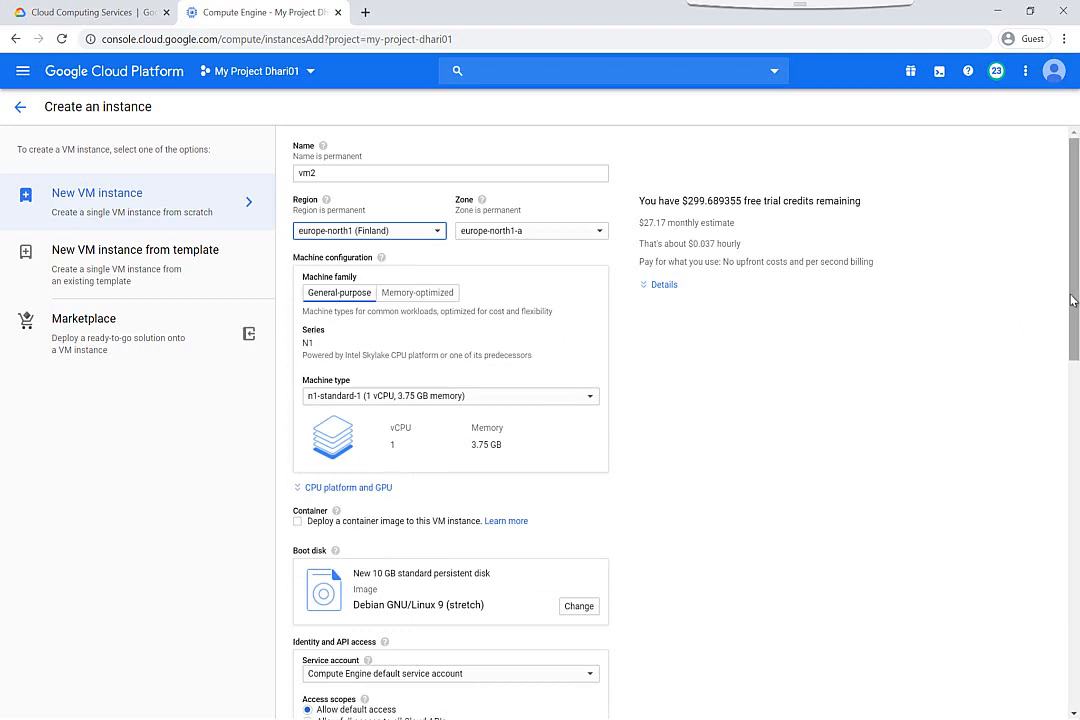
pyautogui.moveTo(1065, 298); pyautogui.dragTo(1053, 601)
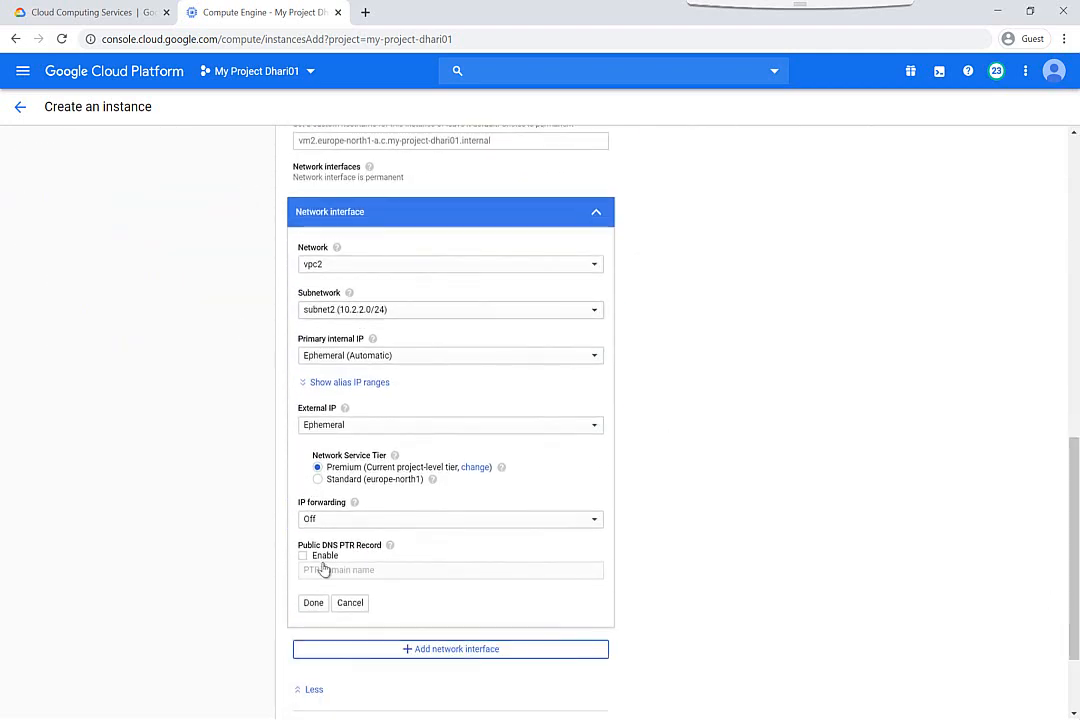
pyautogui.click(310, 604)
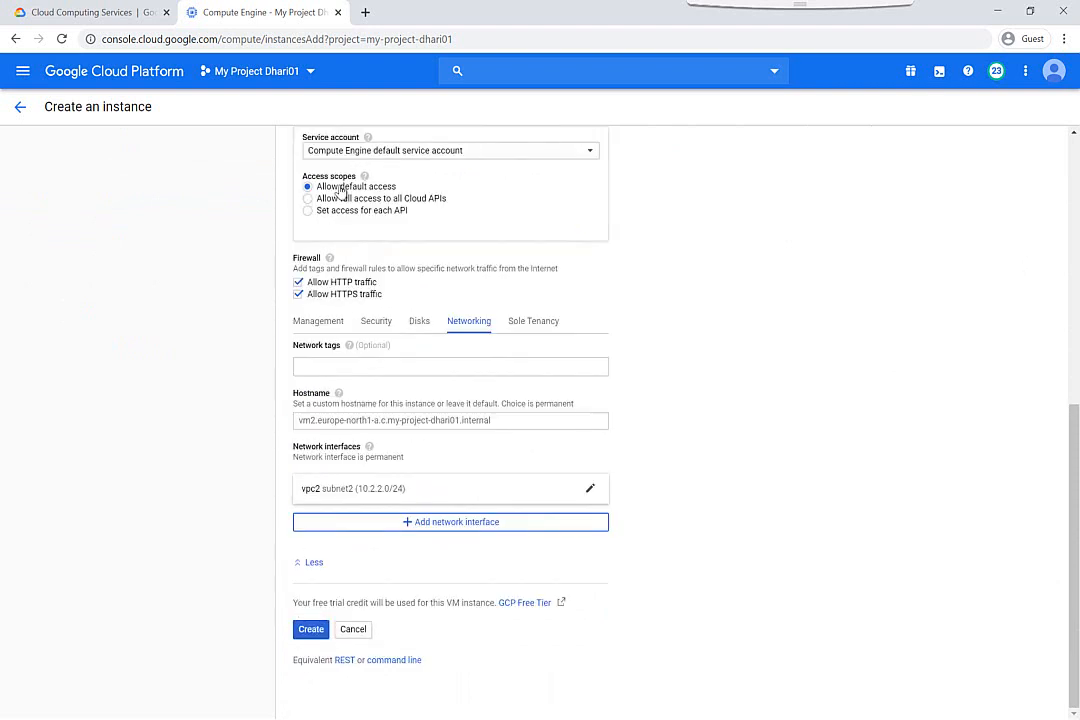
pyautogui.click(310, 630)
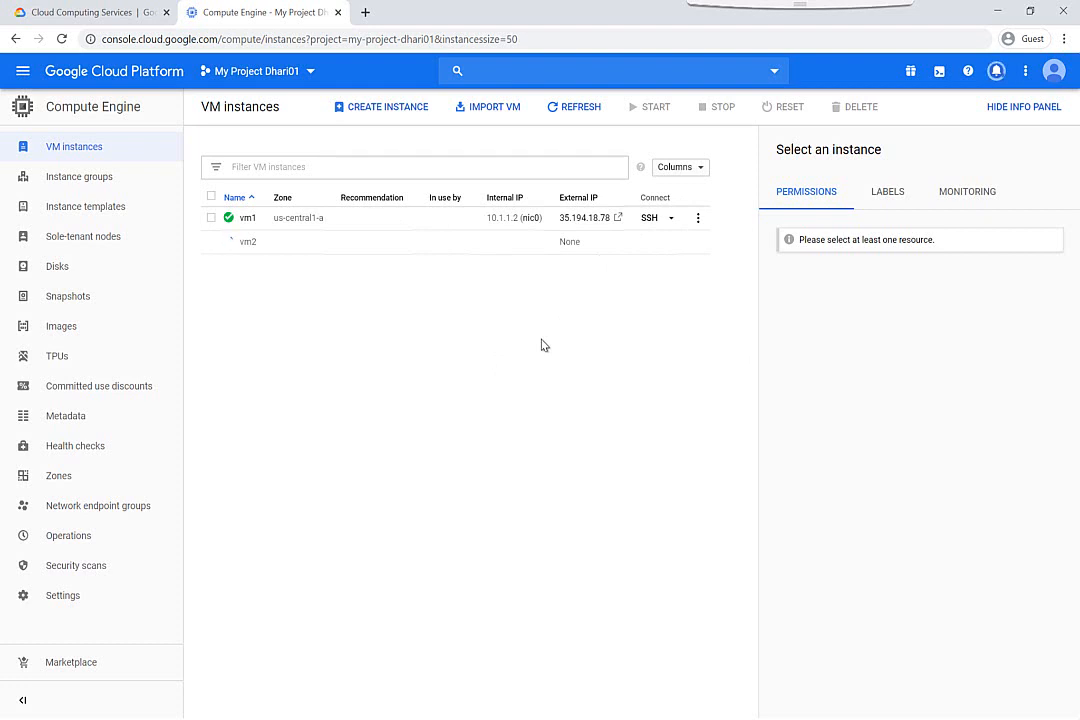
# Open the VPC firewall rules page and start creating a firewall rule named sshvpc1
pyautogui.click(19, 76)
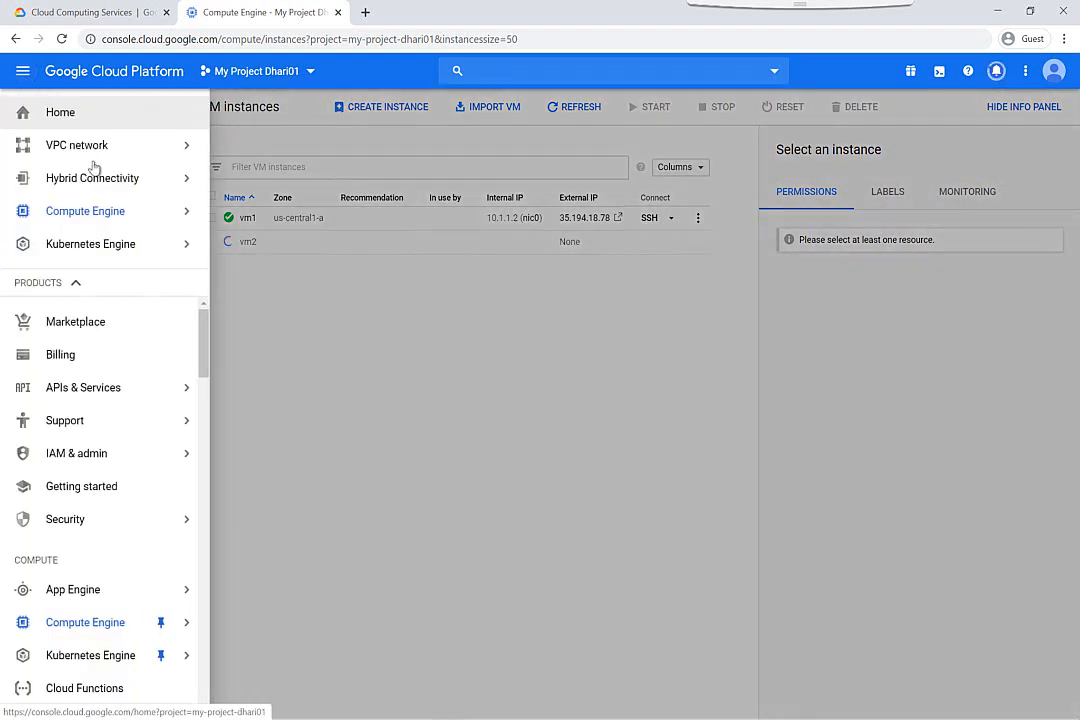
pyautogui.moveTo(60, 155)
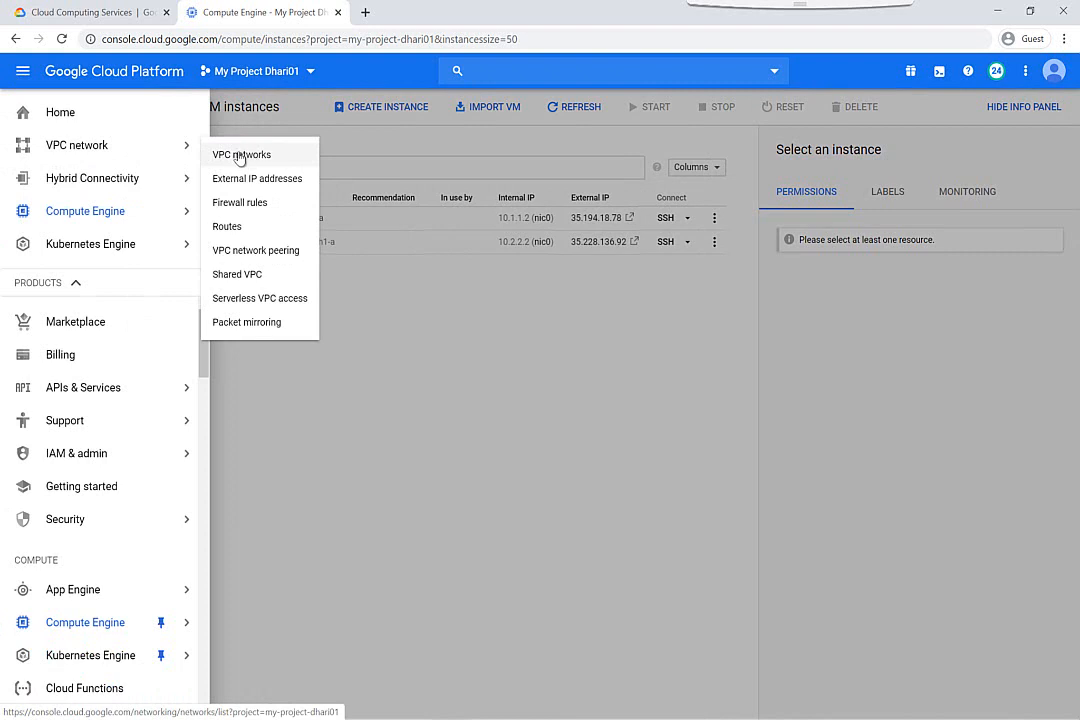
pyautogui.click(239, 206)
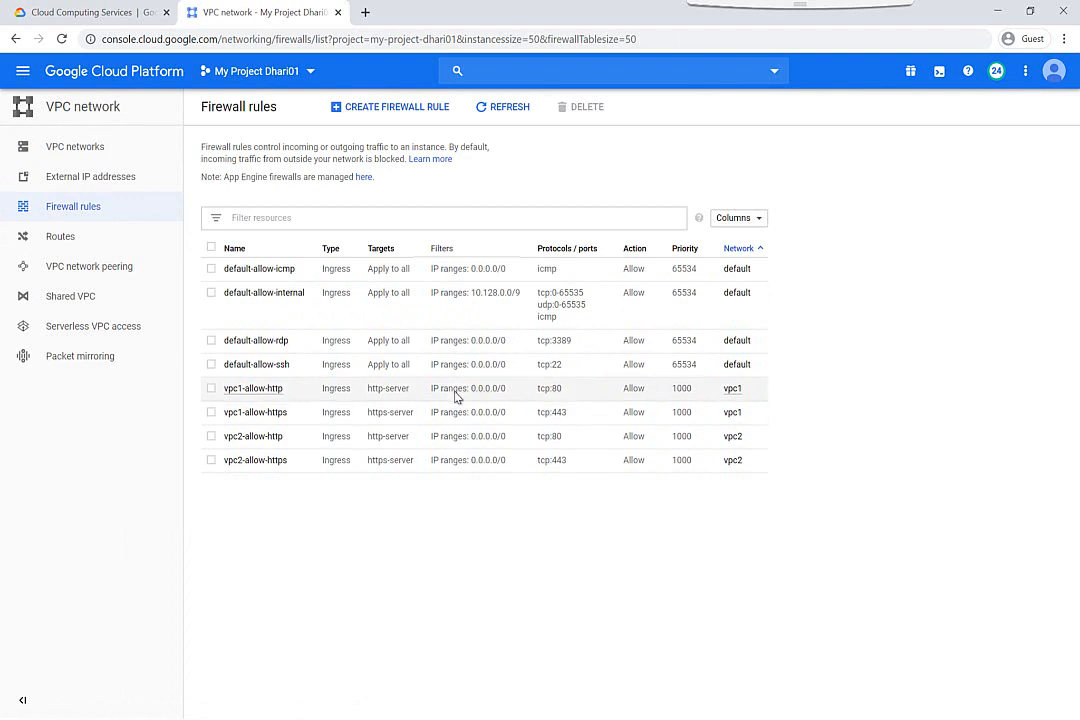
pyautogui.click(424, 113)
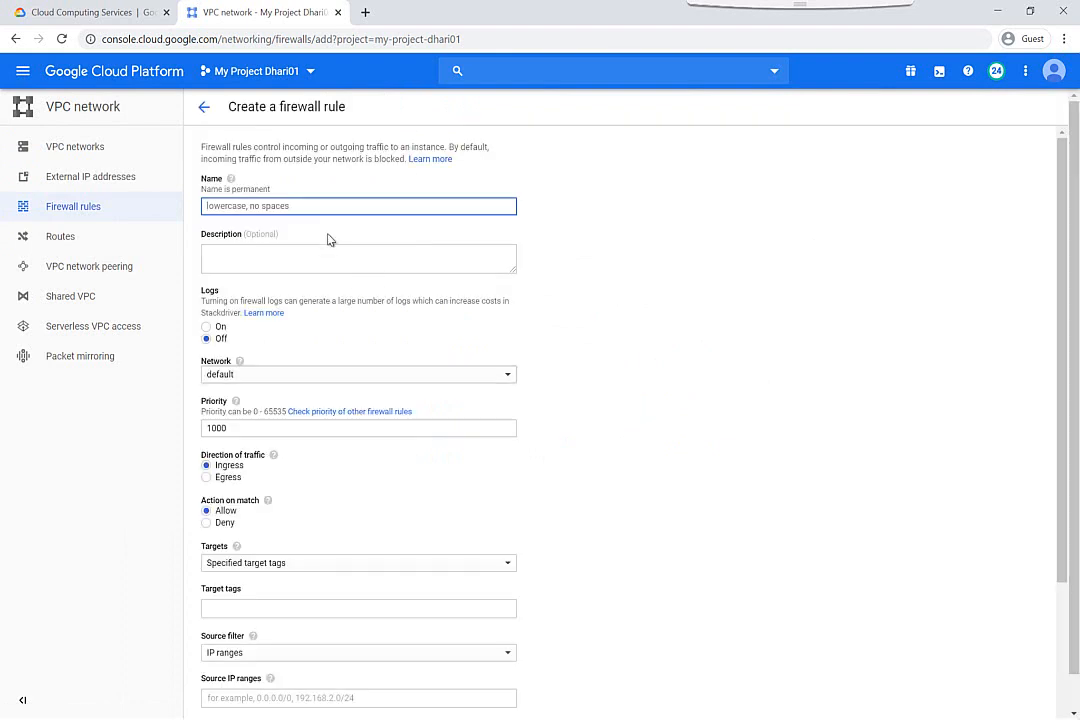
pyautogui.write('sshvpc1')
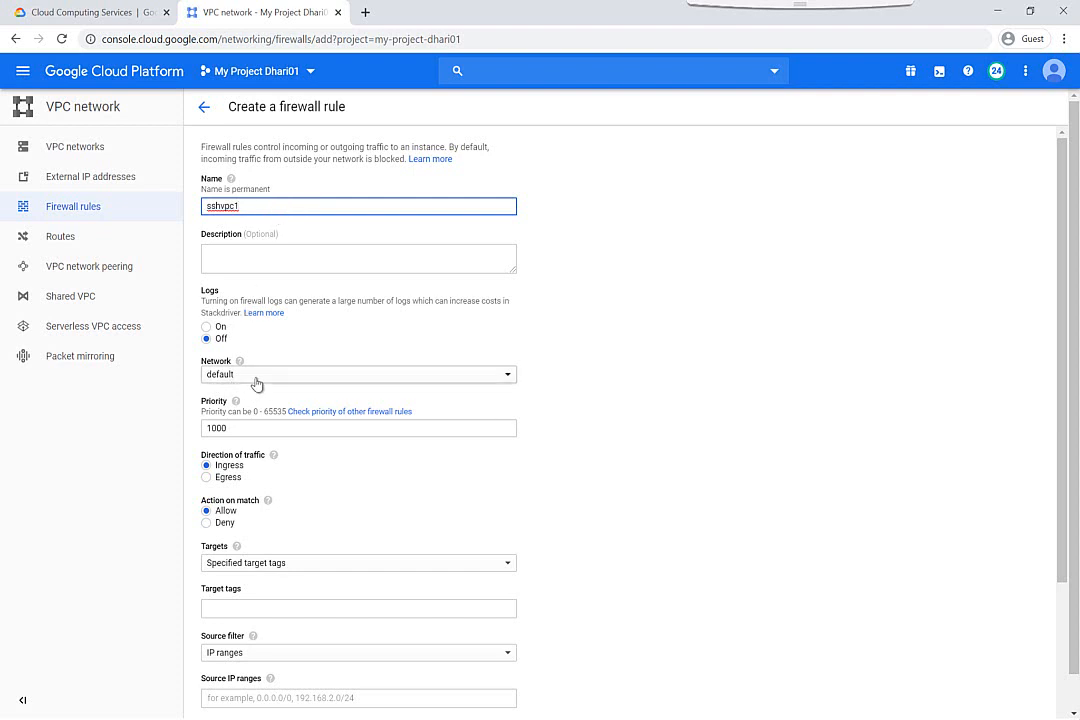
# Assign the sshvpc1 firewall rule to the vpc1 network and target all instances in the network
pyautogui.click(255, 378)
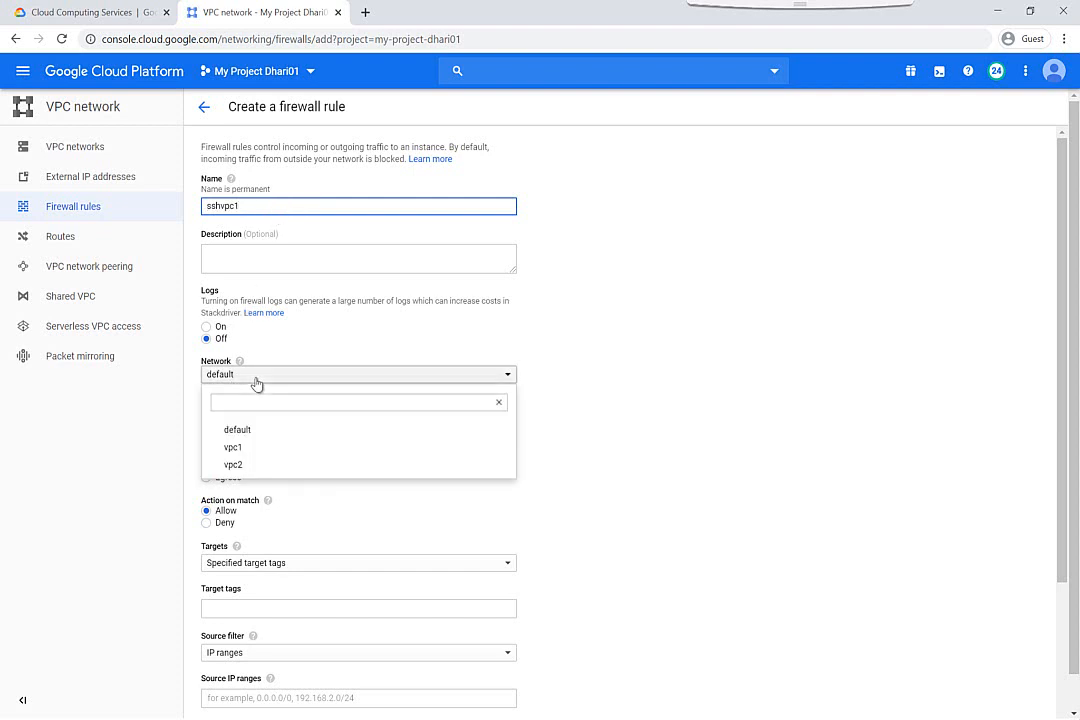
pyautogui.click(242, 450)
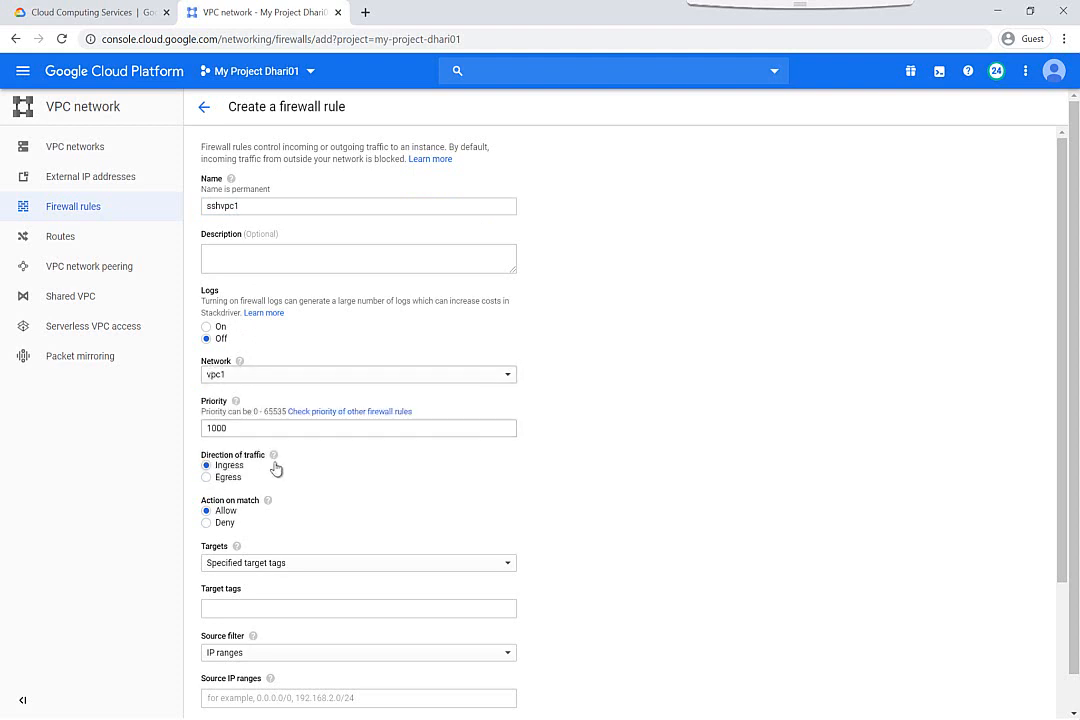
pyautogui.click(240, 565)
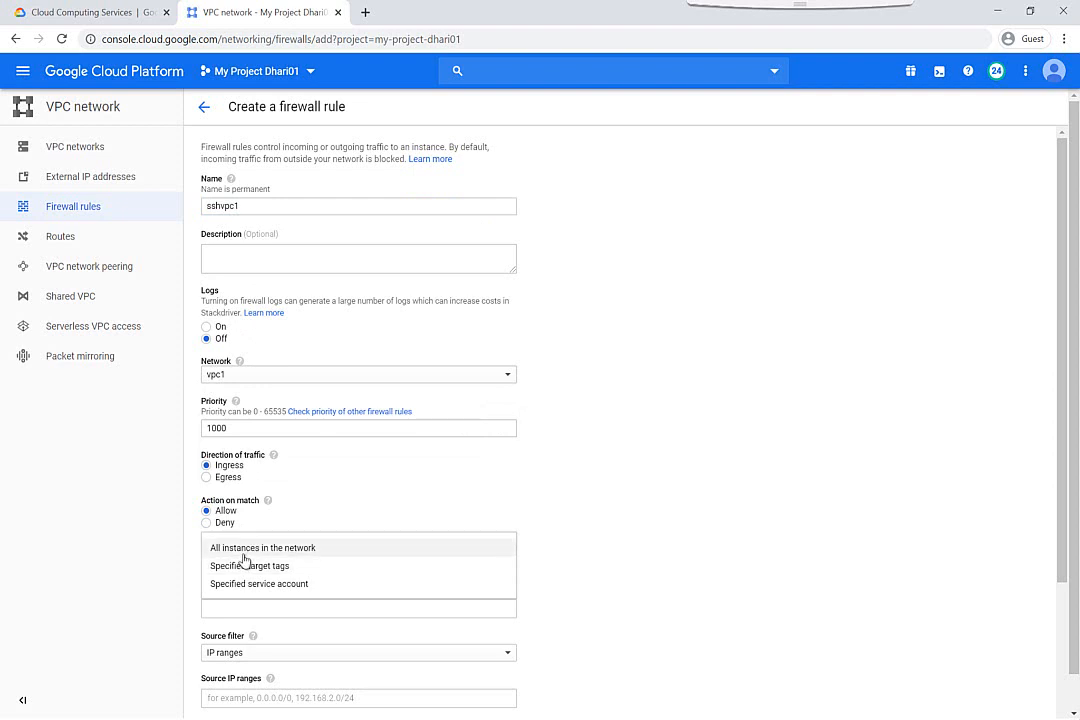
pyautogui.click(244, 556)
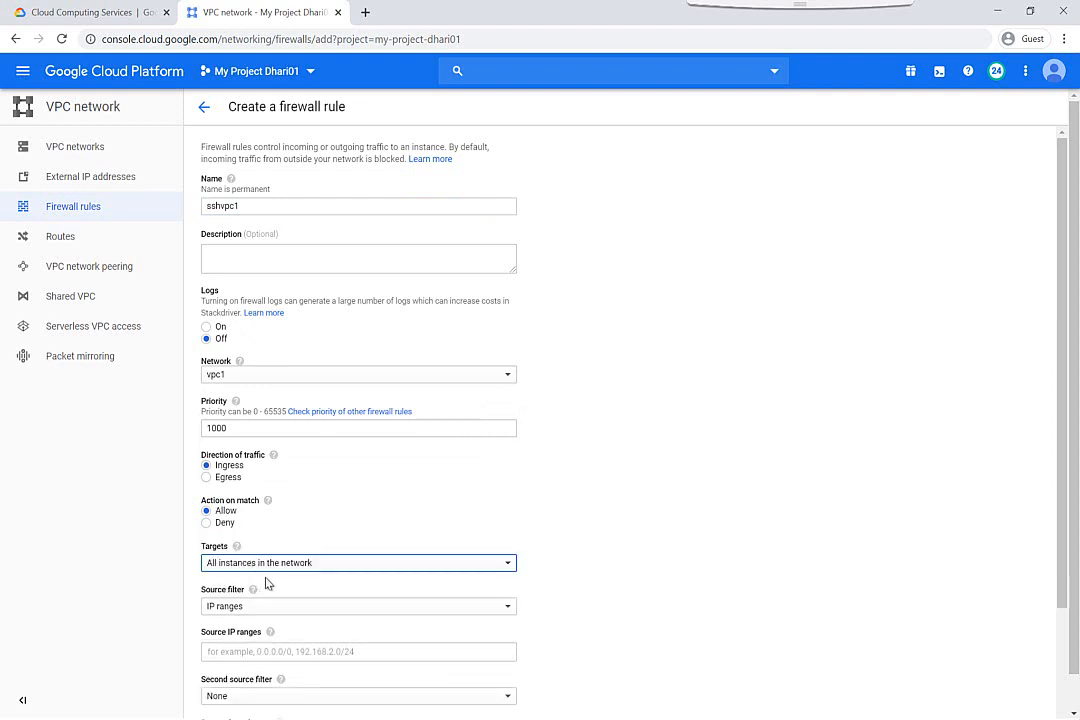
# Keep the rule's action on Allow with an IP ranges source filter, and set the source IP range to 0.0.0.0/0
pyautogui.click(256, 612)
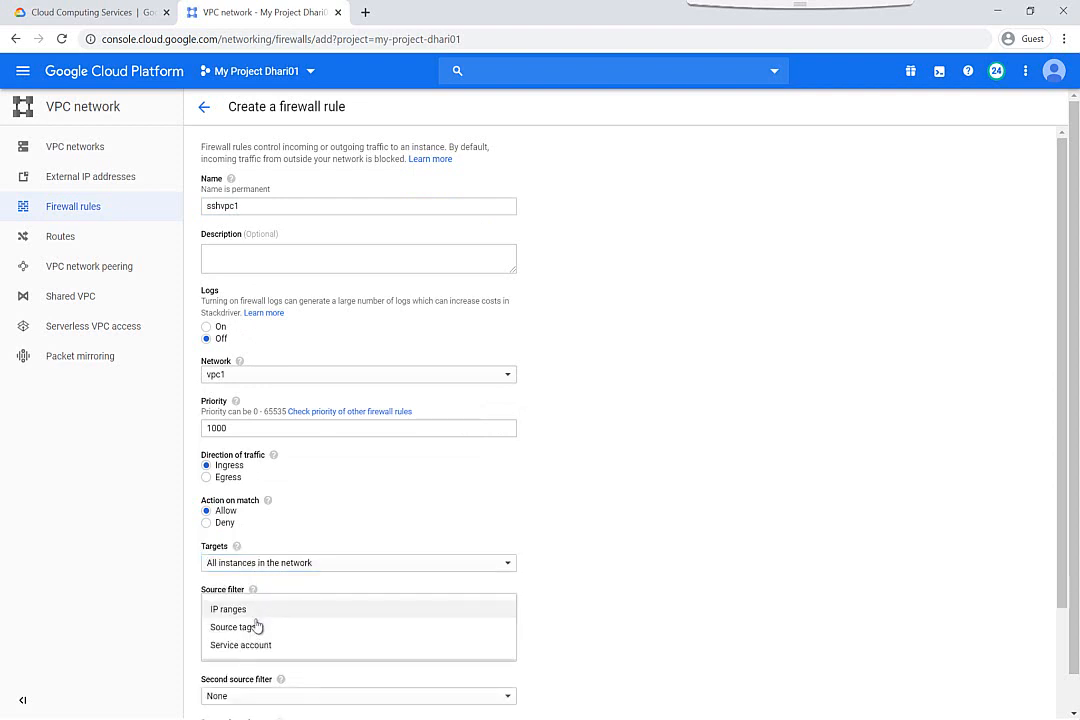
pyautogui.click(366, 524)
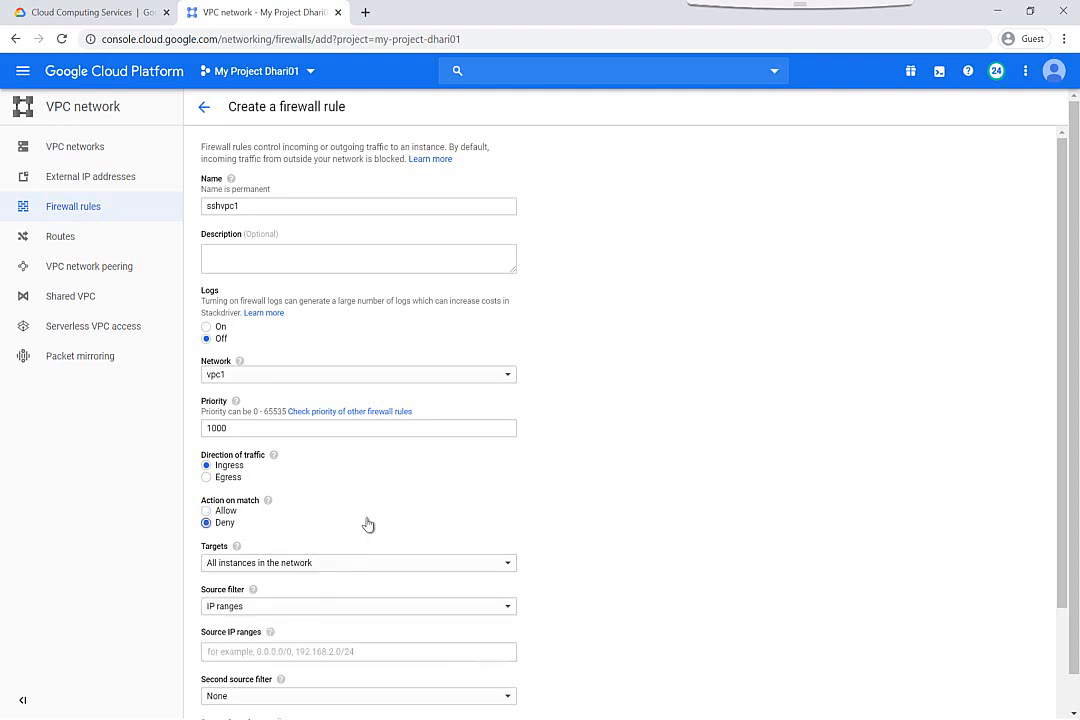
pyautogui.scroll(-2, 368, 524)
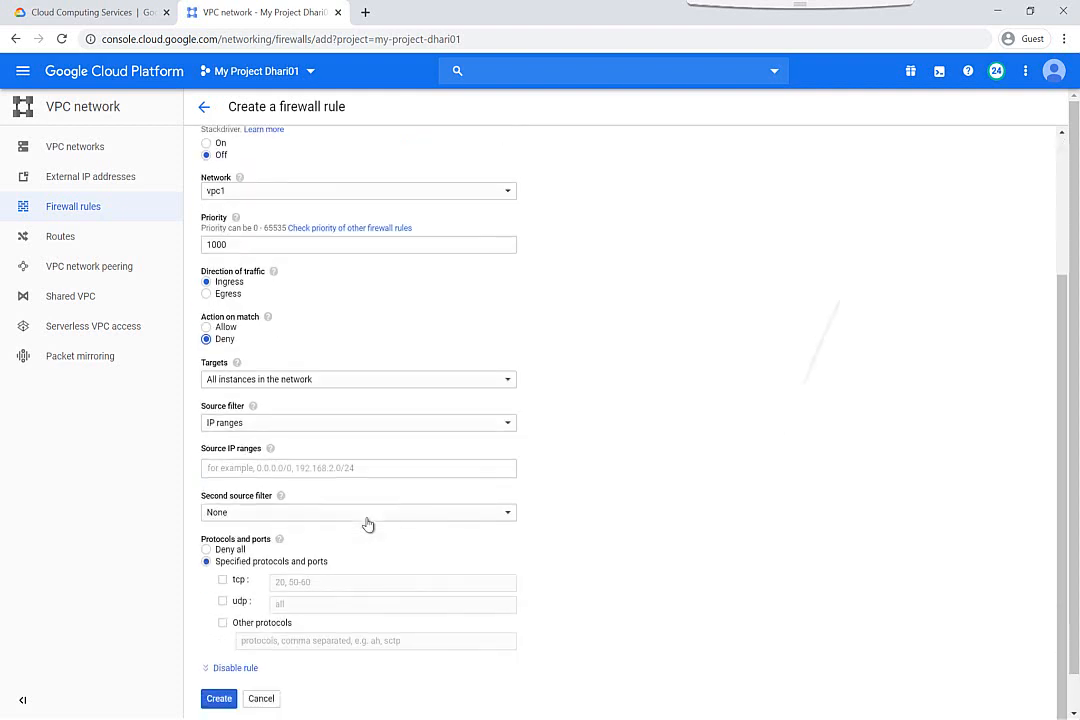
pyautogui.click(229, 428)
pyautogui.click(423, 322)
pyautogui.click(206, 327)
pyautogui.click(241, 468)
pyautogui.write('0.0.0.0')
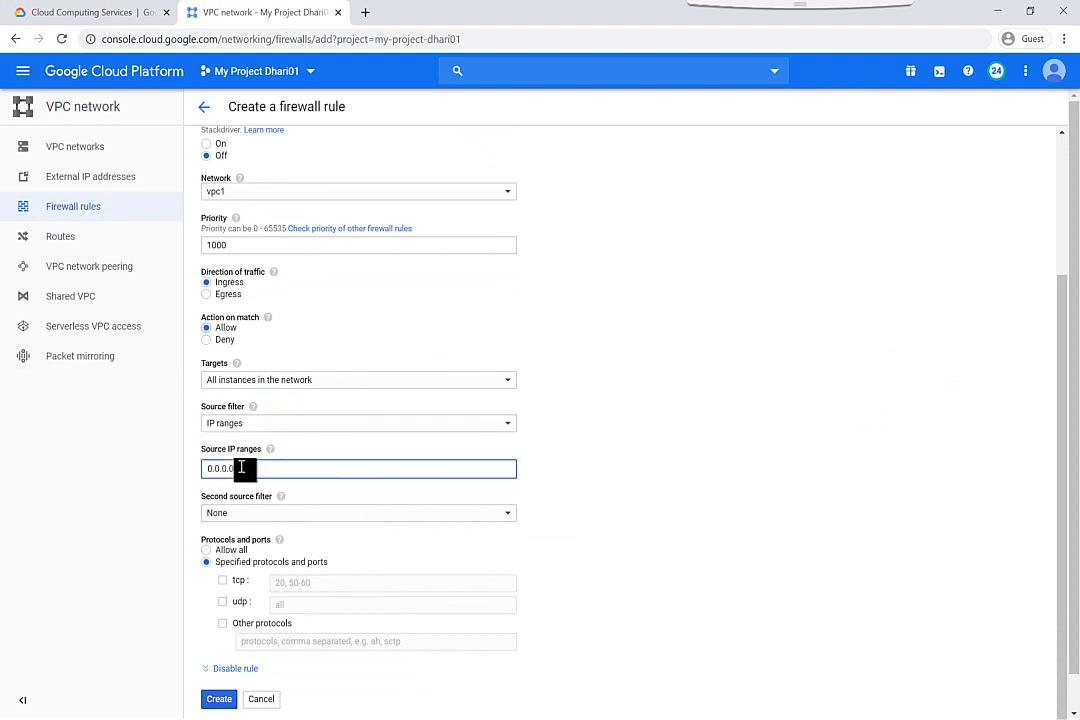
pyautogui.write('/0')
# Restrict the sshvpc1 rule to TCP port 22 and create it
pyautogui.click(221, 583)
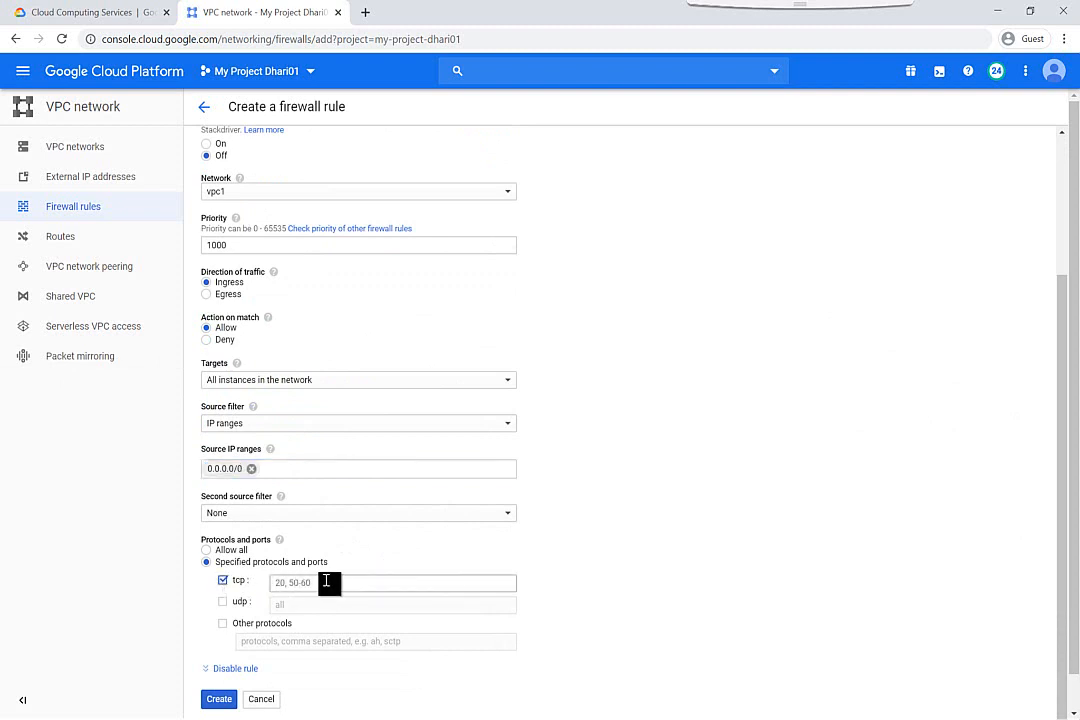
pyautogui.click(220, 582)
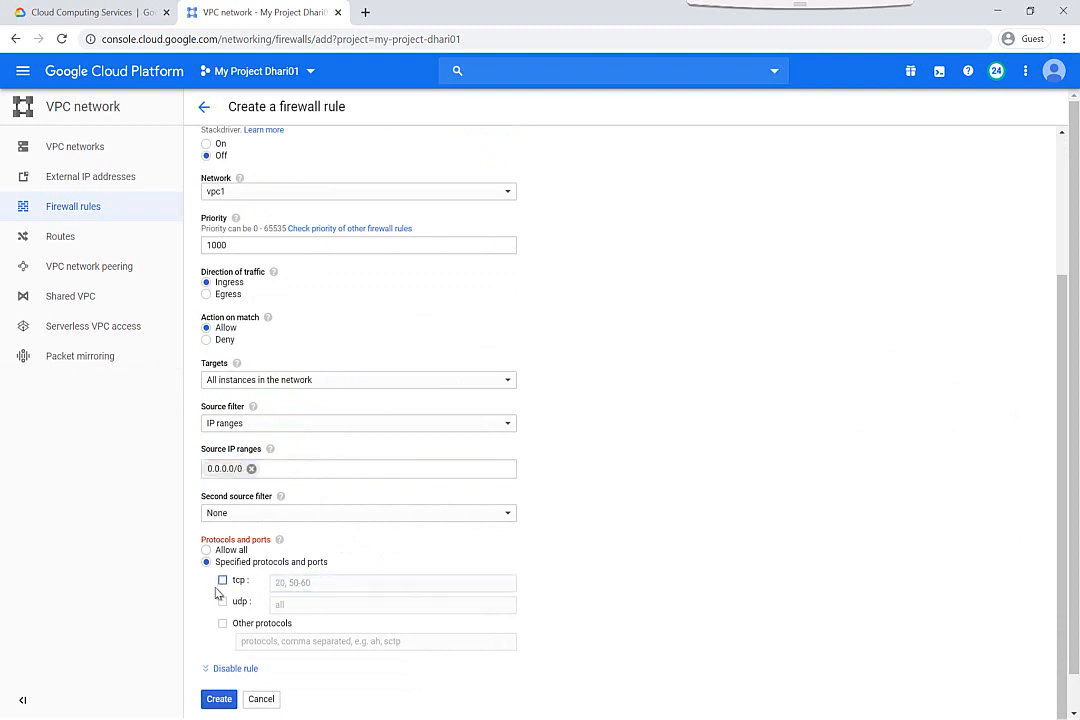
pyautogui.click(223, 581)
pyautogui.click(288, 586)
pyautogui.write('22')
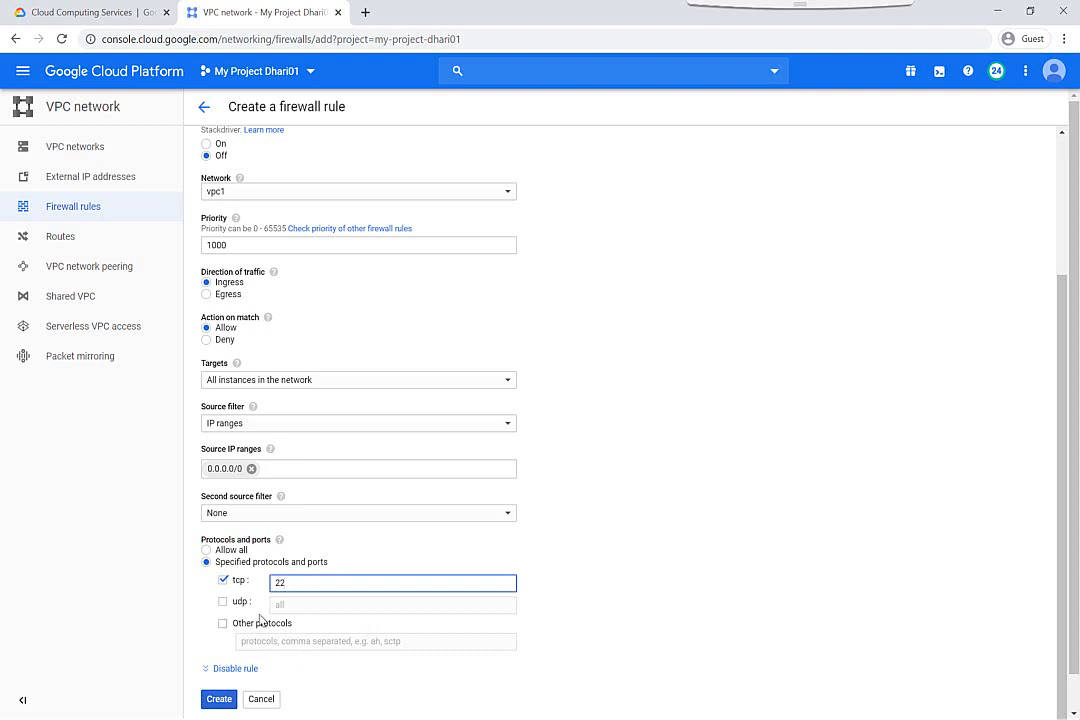
pyautogui.click(218, 700)
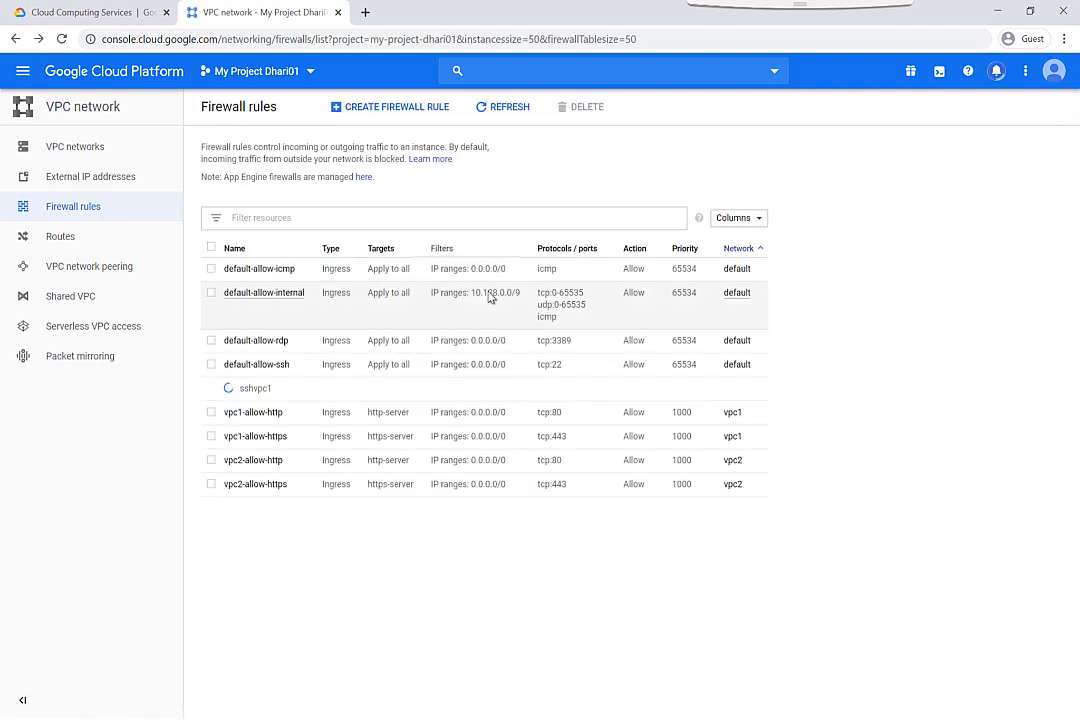
# Start creating another firewall rule named sshvpc2 on the vpc2 network
pyautogui.moveTo(436, 176); pyautogui.dragTo(463, 116)
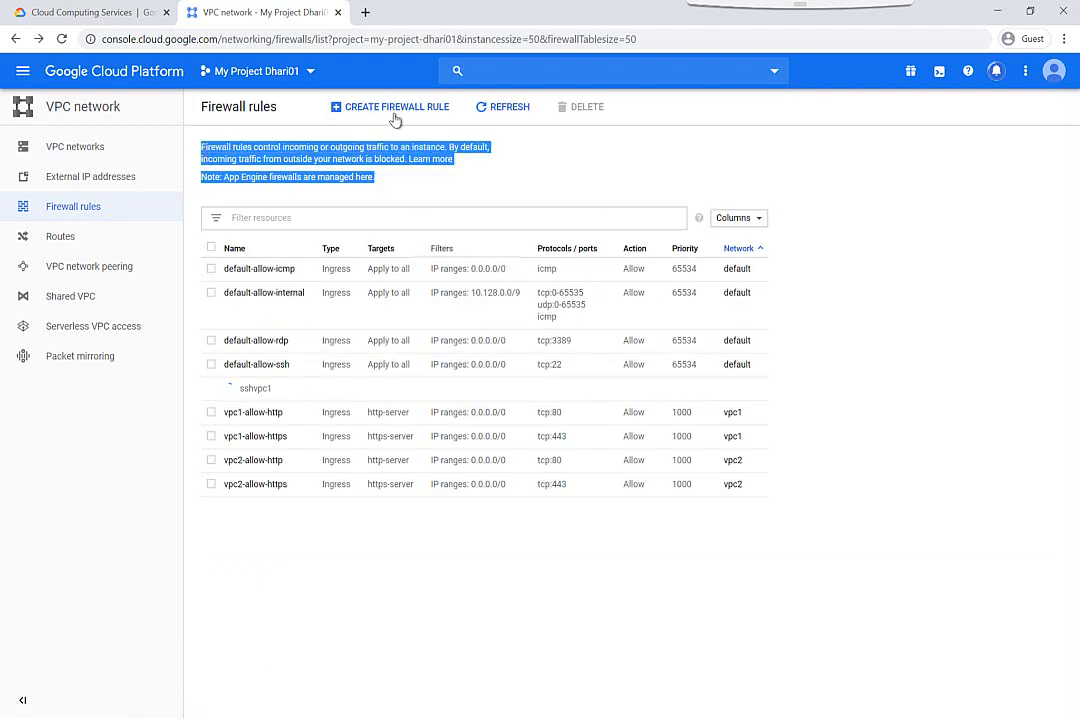
pyautogui.click(392, 110)
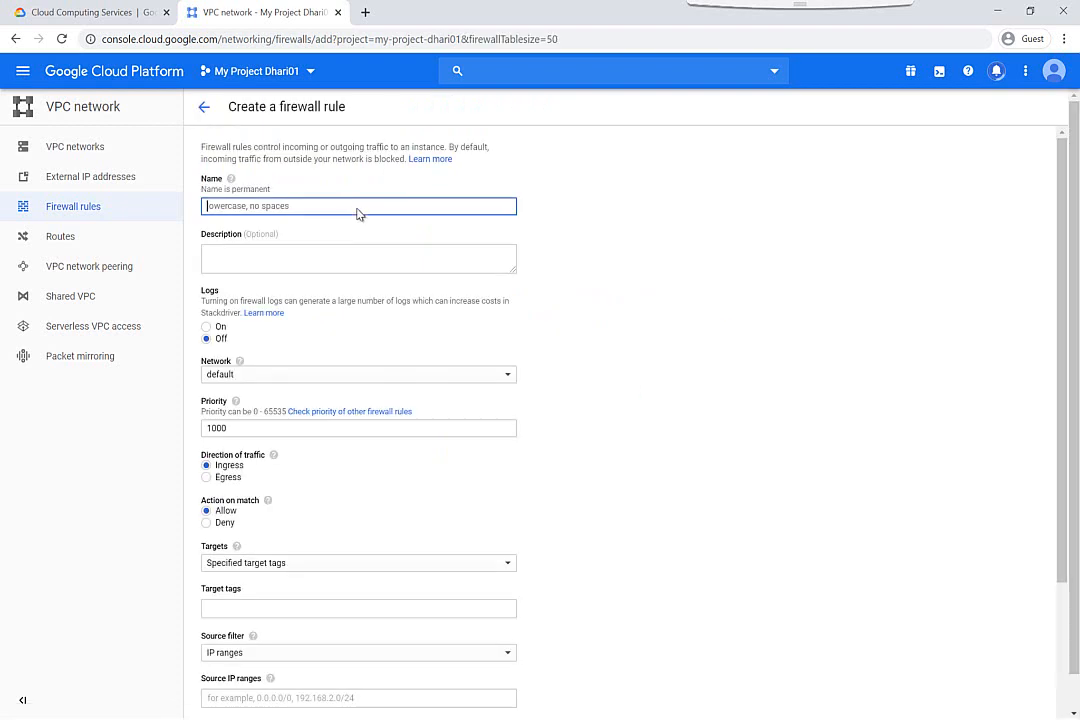
pyautogui.write('a')
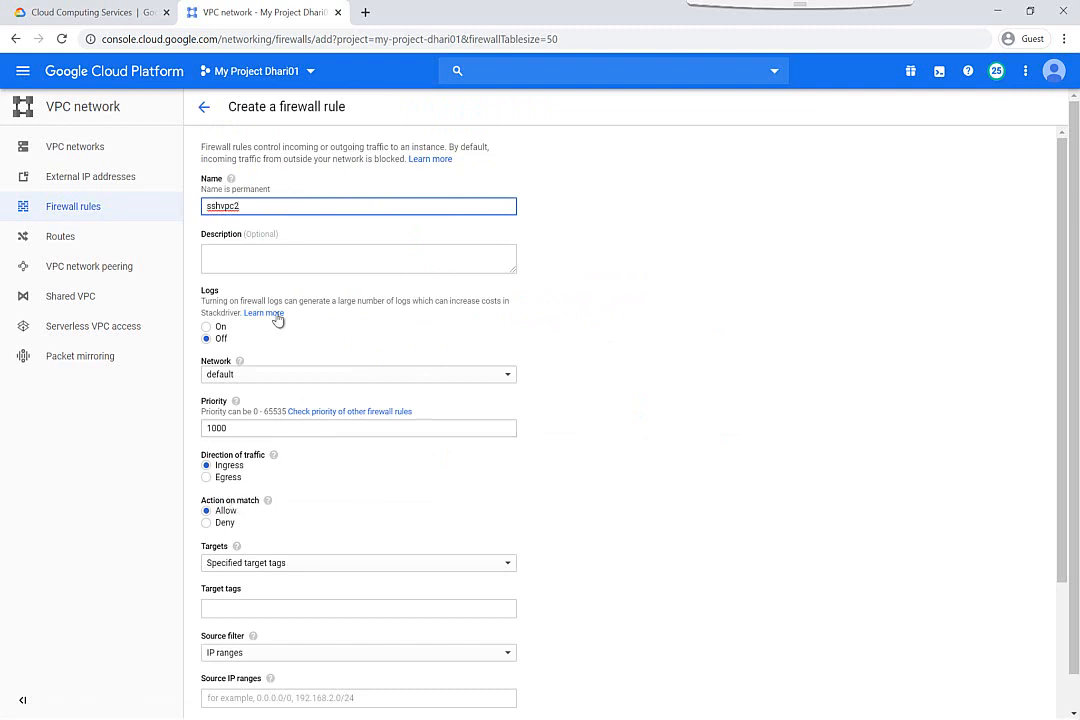
pyautogui.click(237, 383)
pyautogui.click(239, 465)
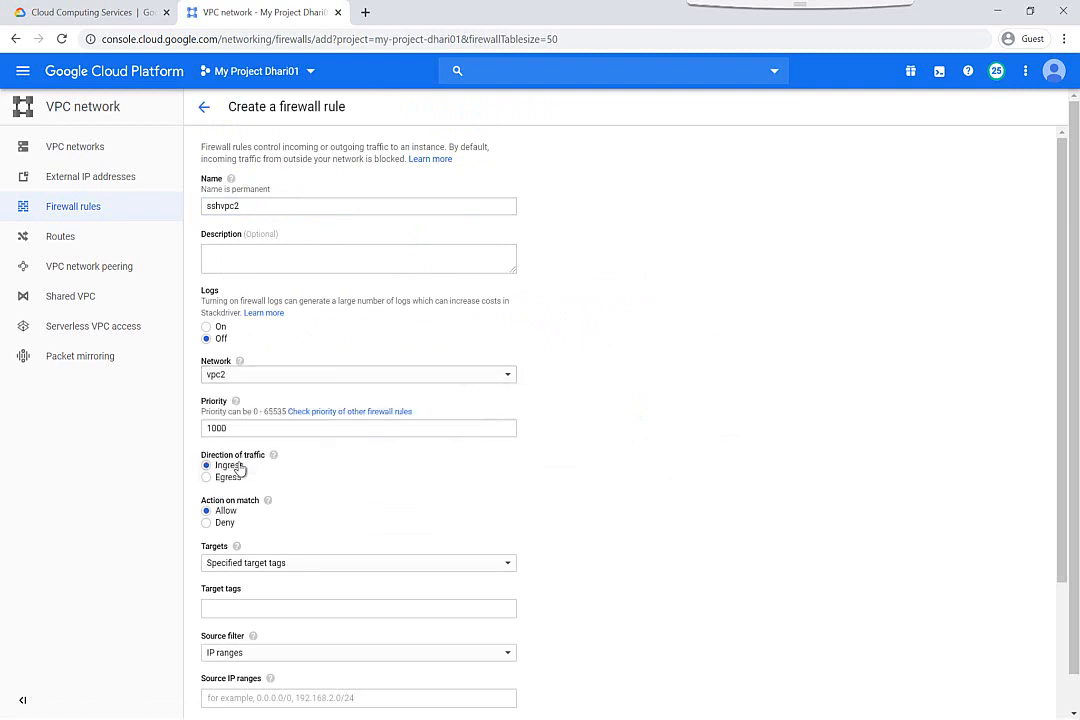
# Target all instances in the network with the sshvpc2 rule and set its source IP range to 0.0.0.0/0
pyautogui.scroll(-3, 316, 658)
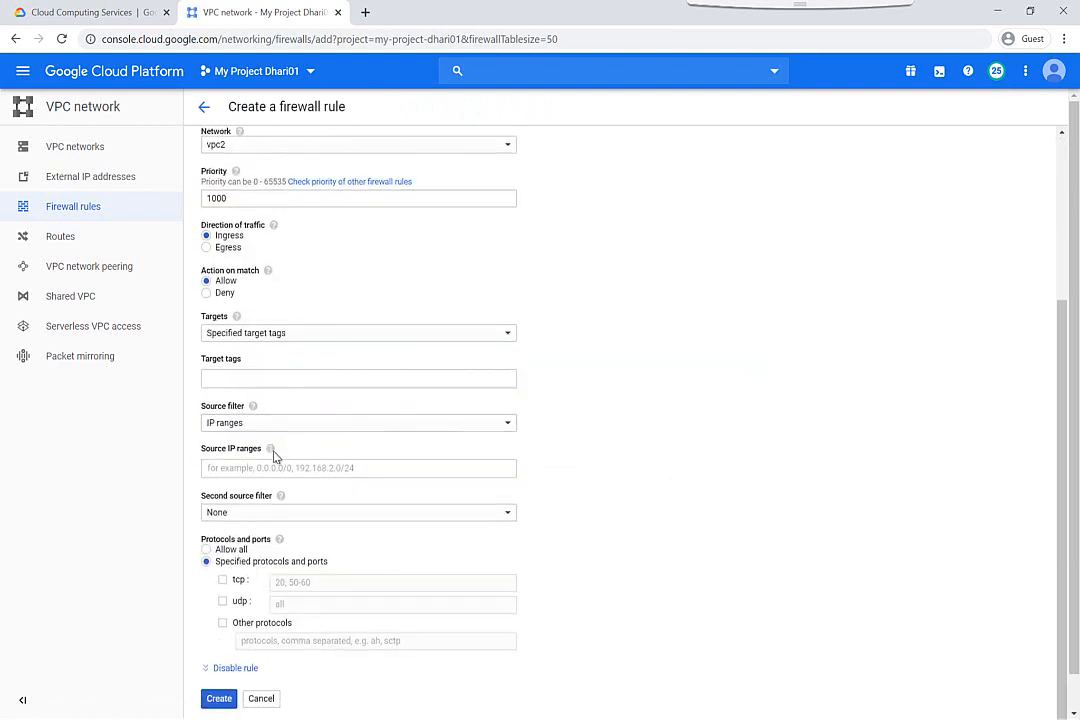
pyautogui.click(322, 342)
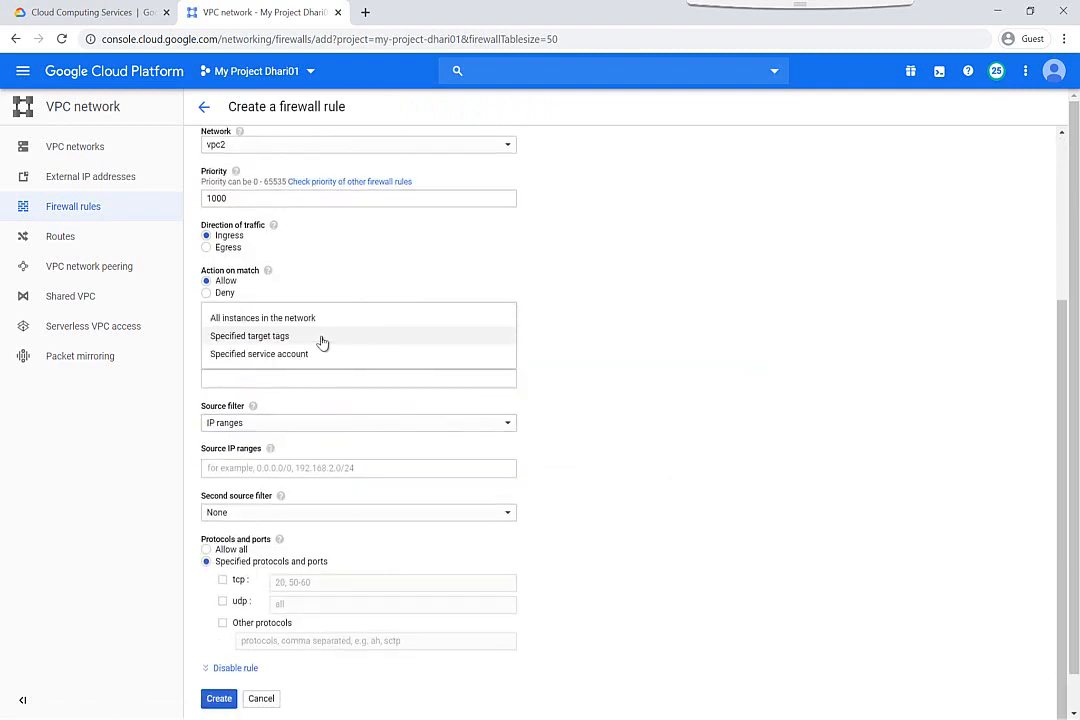
pyautogui.click(265, 326)
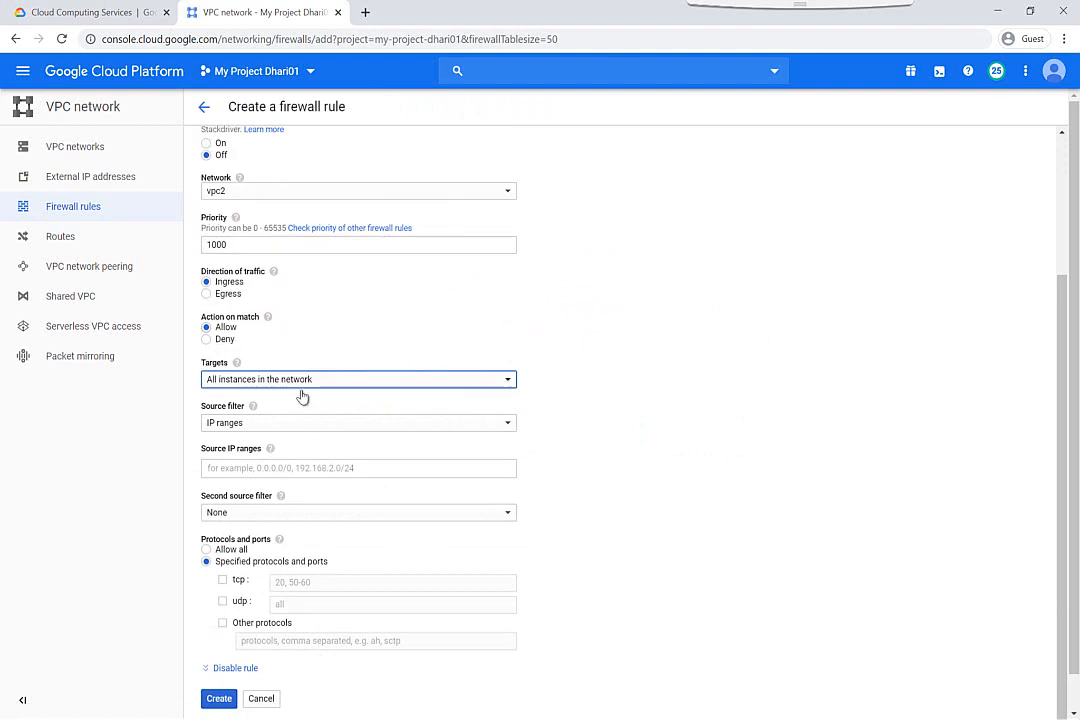
pyautogui.click(253, 474)
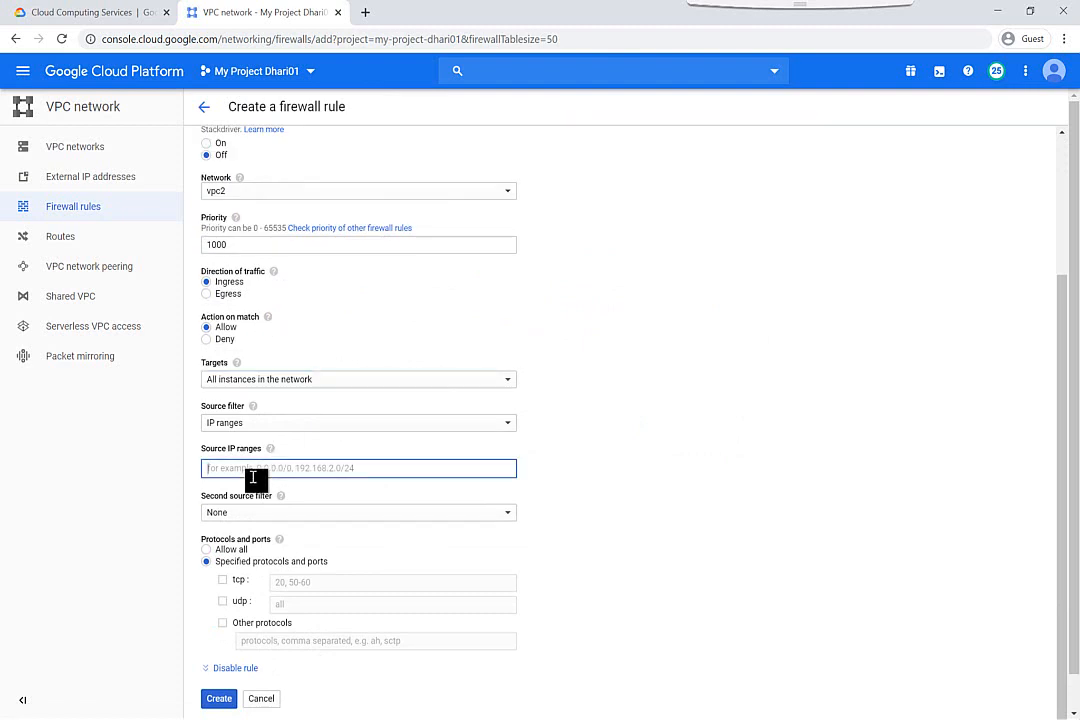
pyautogui.write('0.0.0.0/0')
# Limit the sshvpc2 rule to TCP port 22 and create it
pyautogui.click(223, 582)
pyautogui.click(223, 582)
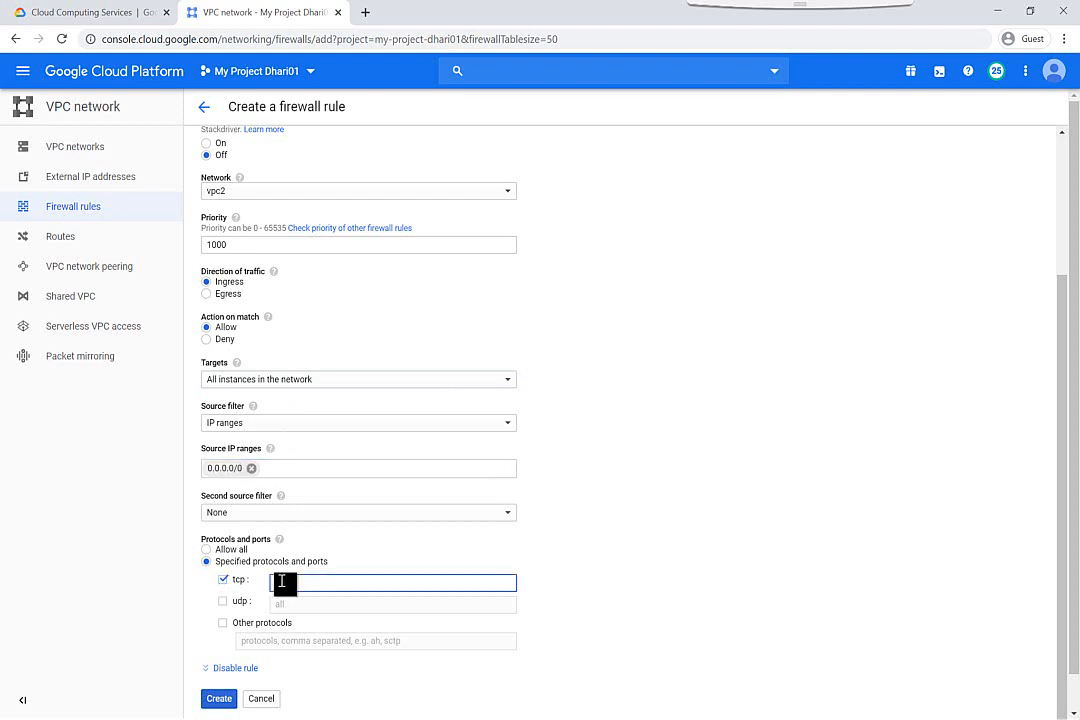
pyautogui.write('22')
pyautogui.click(219, 699)
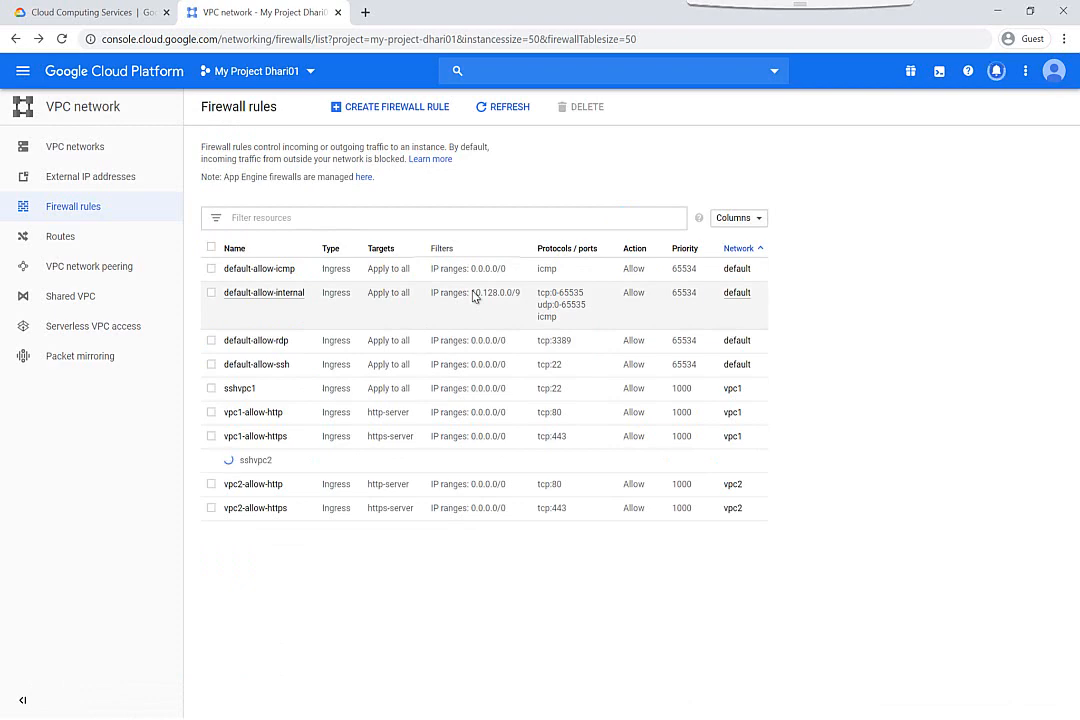
# Open the Compute Engine VM instances list and connect to vm1 over SSH, placing its window below the instance rows
pyautogui.click(22, 71)
pyautogui.moveTo(85, 212)
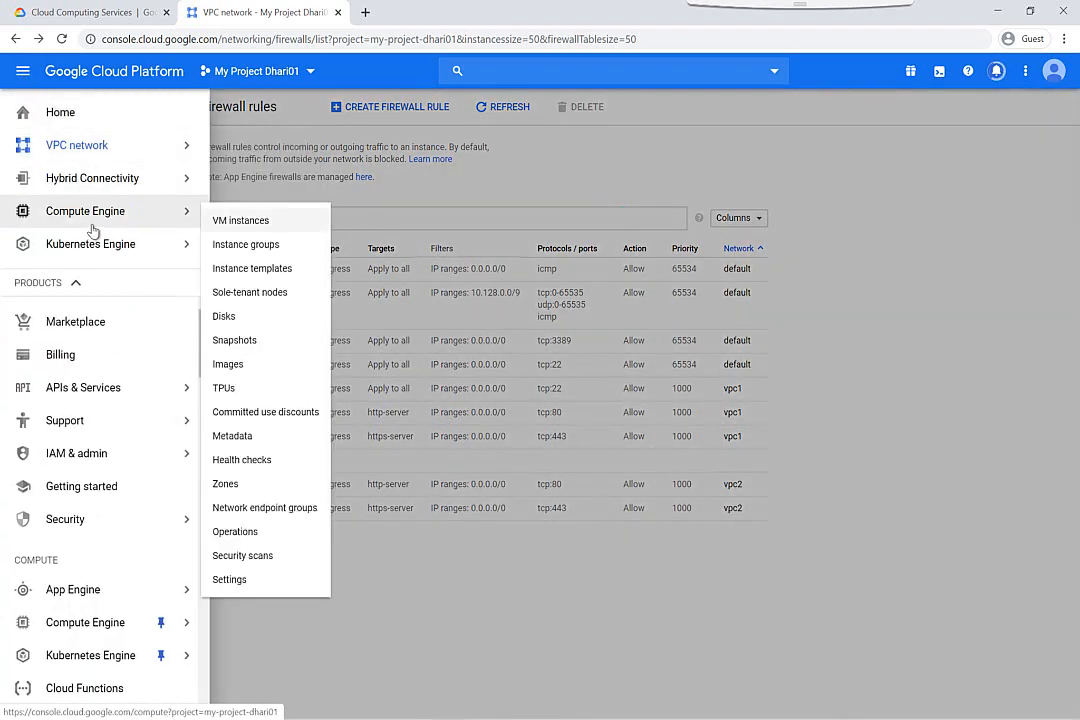
pyautogui.click(221, 224)
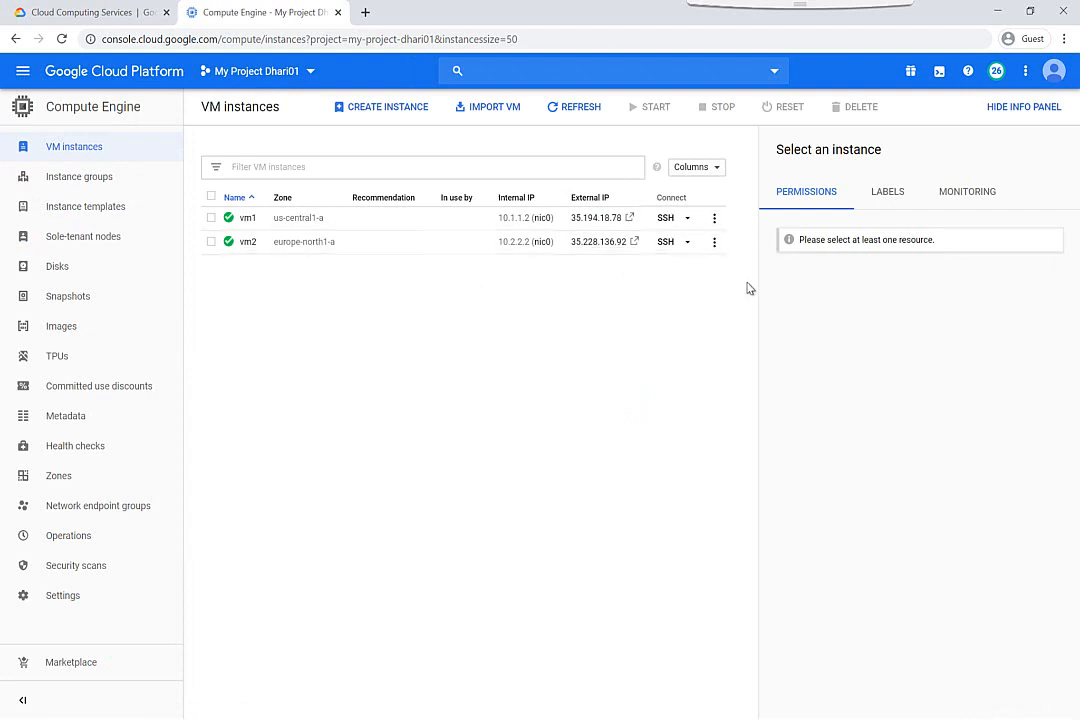
pyautogui.click(666, 220)
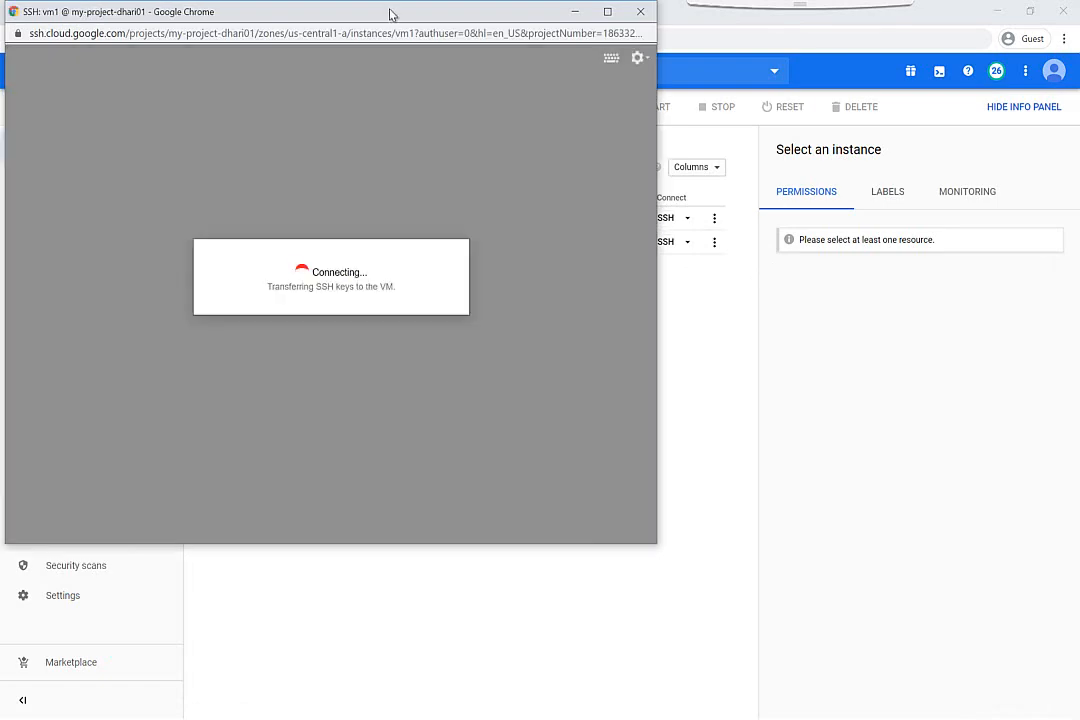
pyautogui.moveTo(391, 14); pyautogui.dragTo(798, 262)
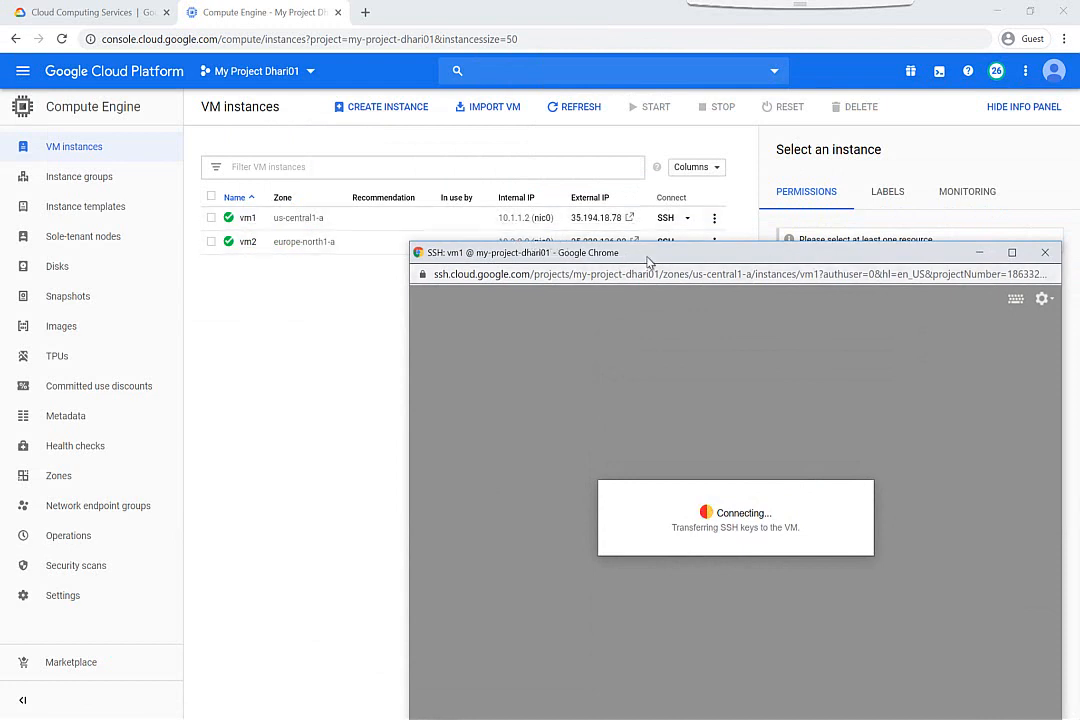
pyautogui.moveTo(648, 260); pyautogui.dragTo(650, 278)
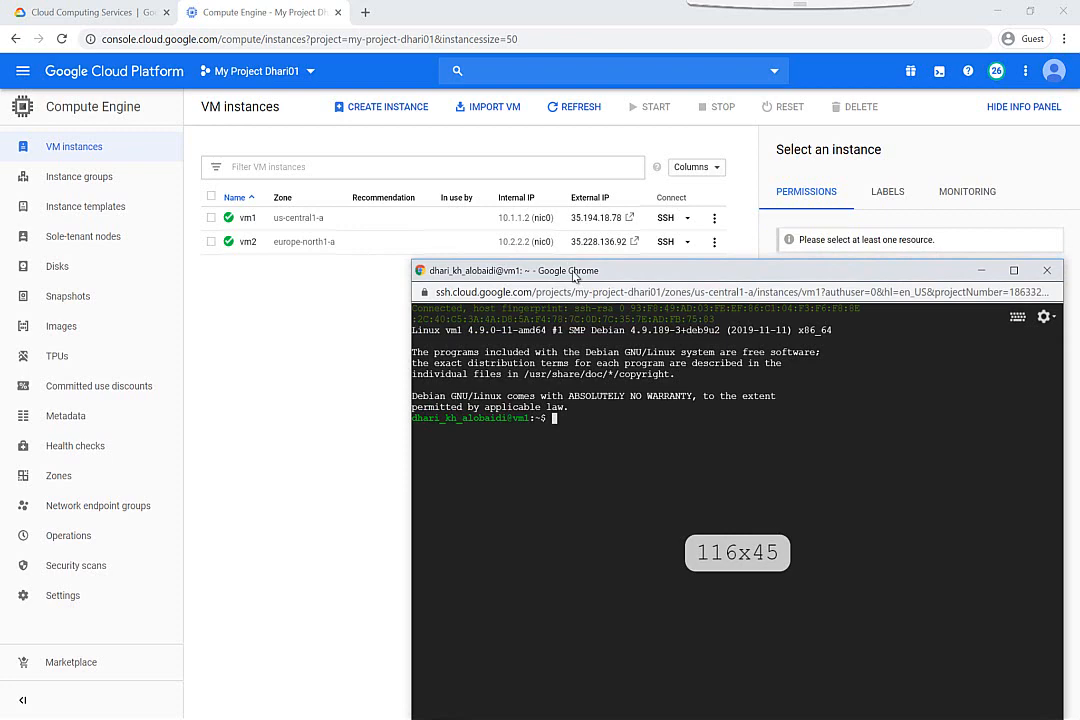
# From the vm1 terminal, ping 10.1.1.2, stop it, and ping vm2's internal address 10.2.2.2
pyautogui.moveTo(575, 276); pyautogui.dragTo(614, 270)
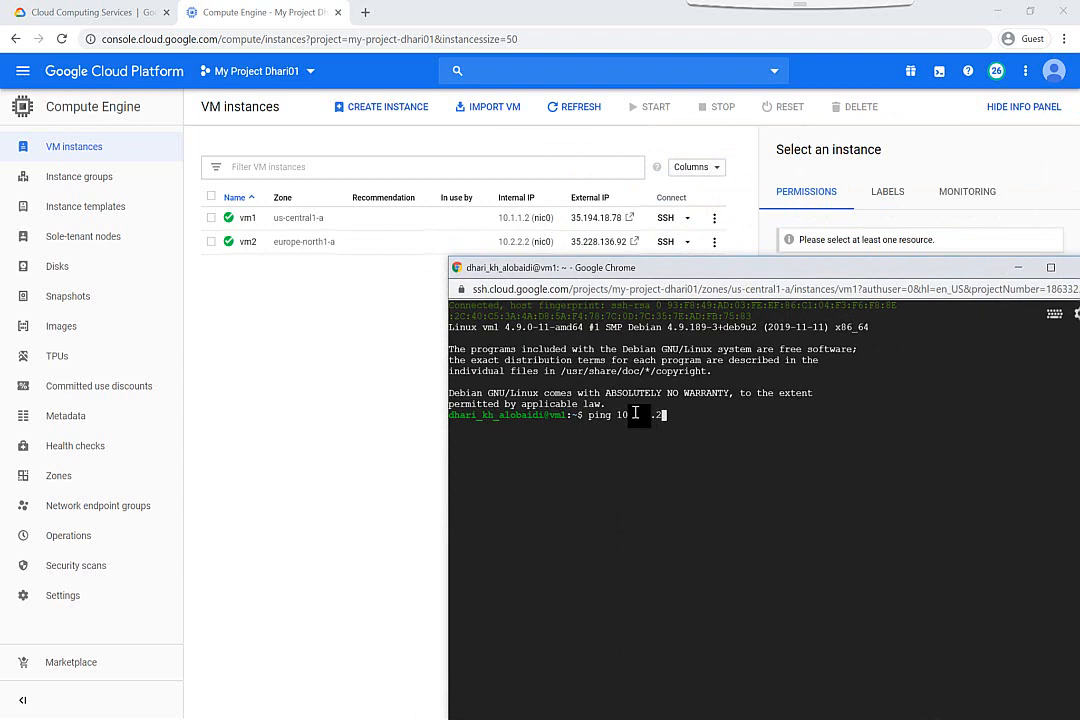
pyautogui.press('Return')
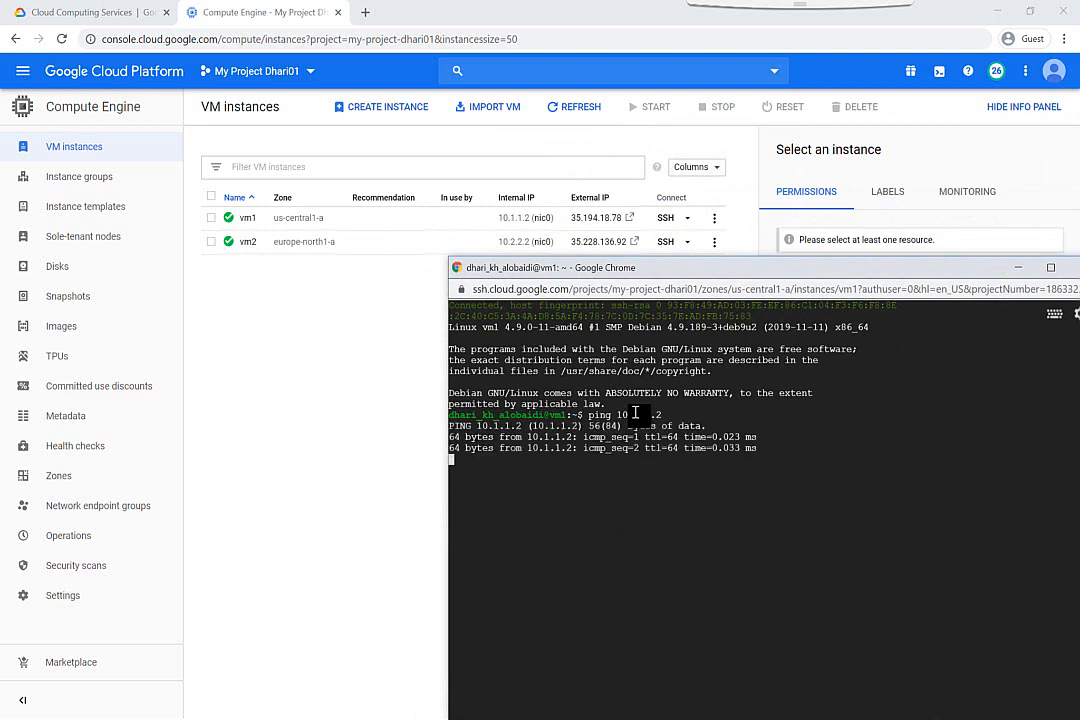
pyautogui.hotkey('ctrl', 'c')
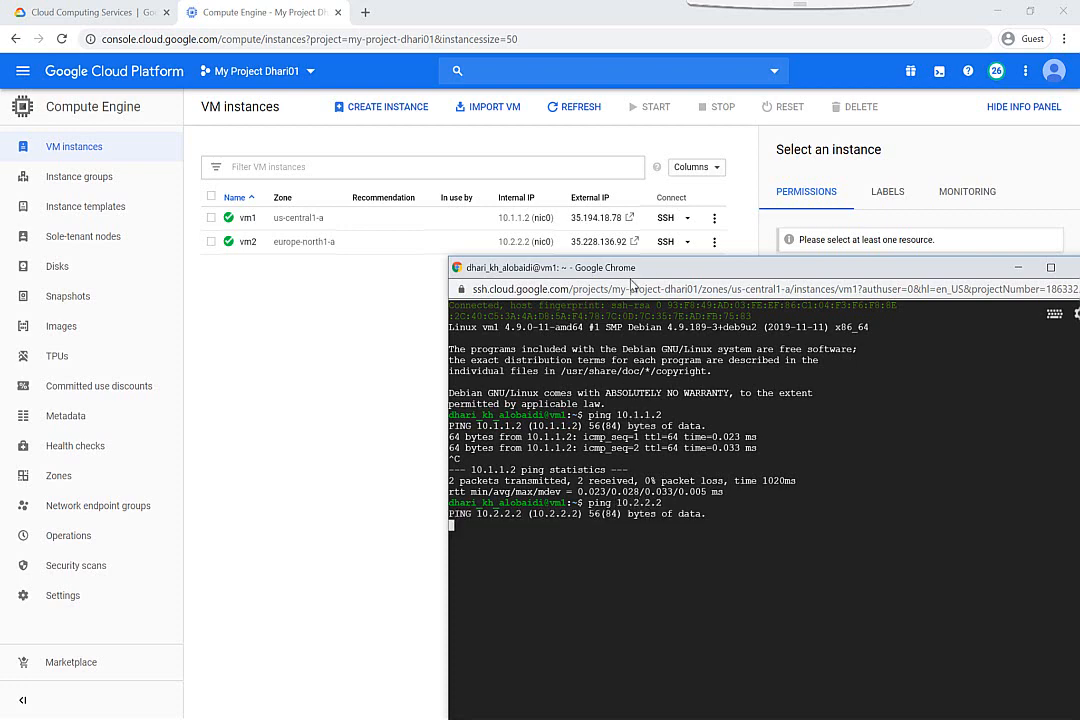
# Narrow the vm1 terminal window to make room, and open an SSH session to vm2 so both terminals are in view
pyautogui.moveTo(658, 278); pyautogui.dragTo(632, 129)
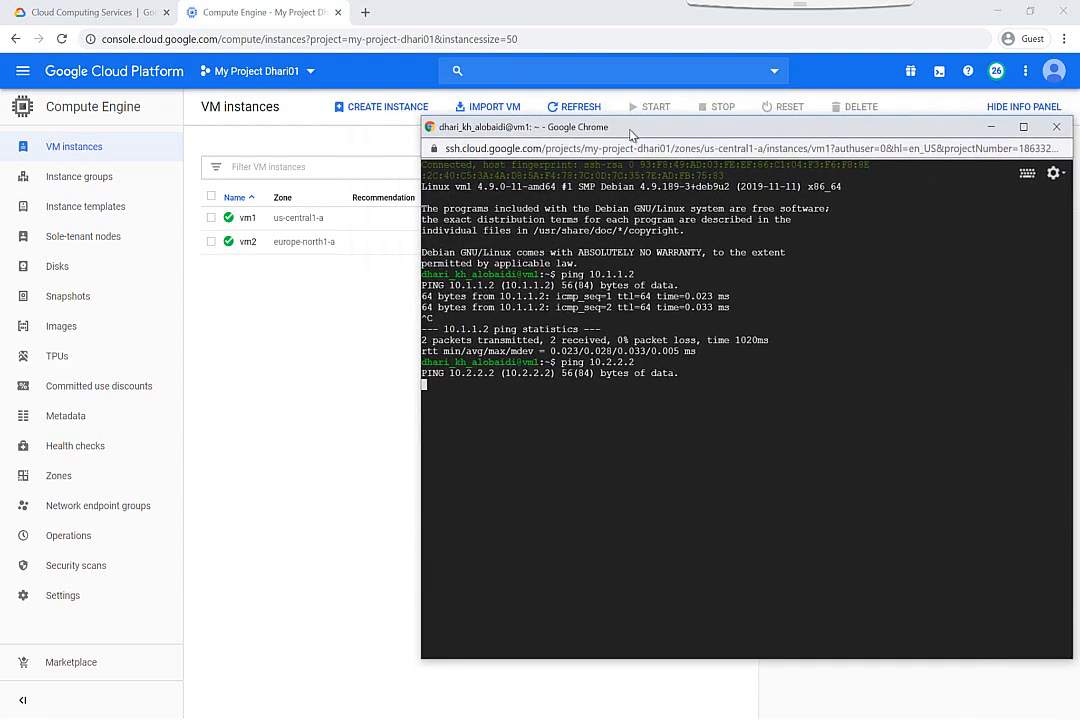
pyautogui.moveTo(421, 114); pyautogui.dragTo(665, 21)
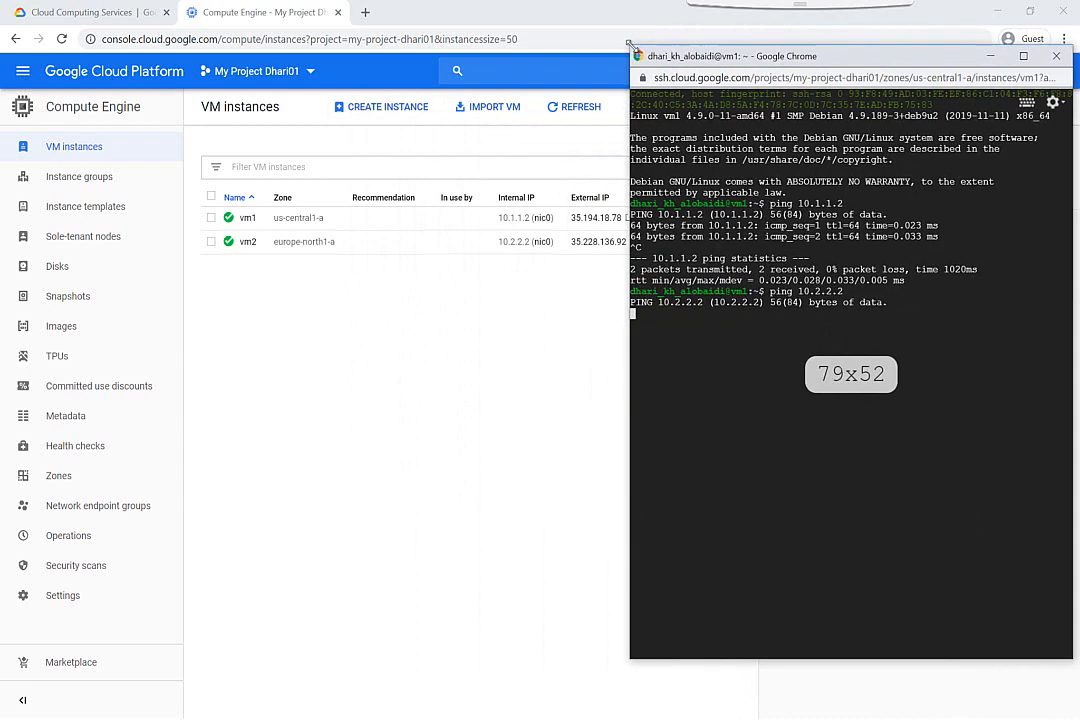
pyautogui.click(445, 303)
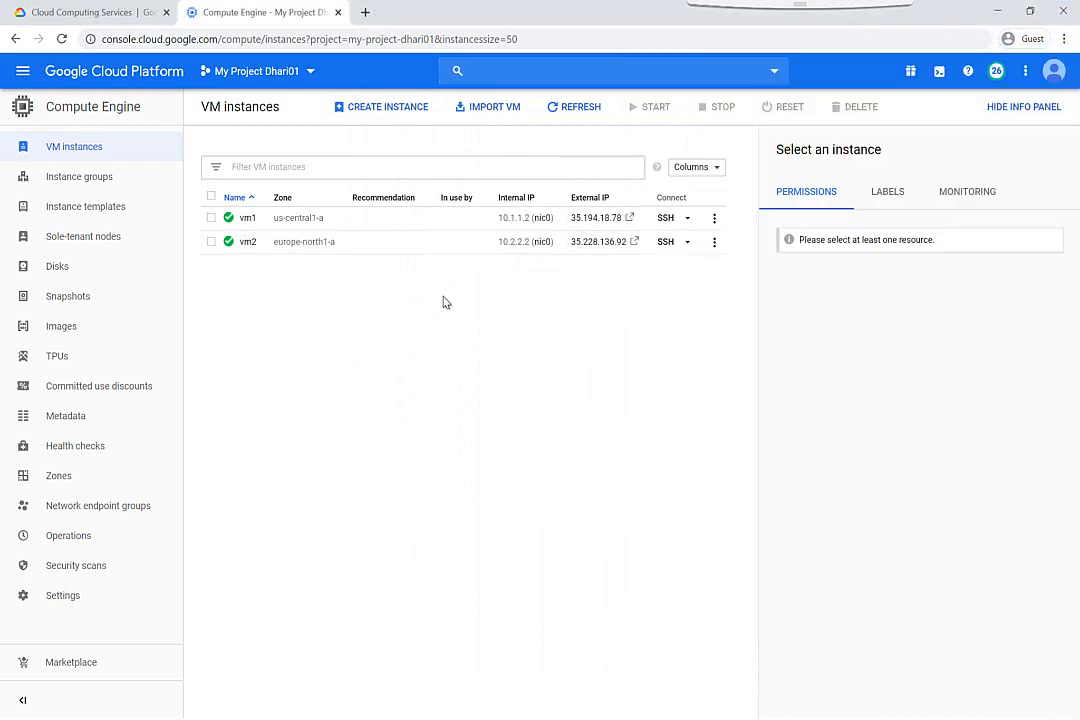
pyautogui.click(246, 243)
pyautogui.click(665, 241)
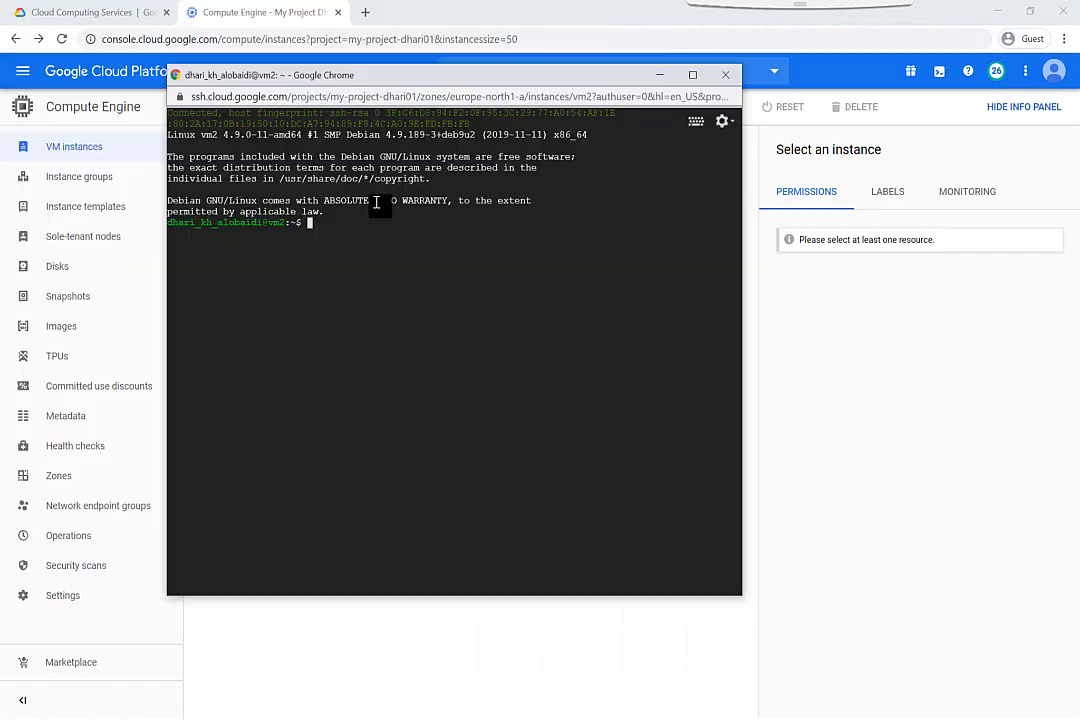
pyautogui.hotkey('alt', 'Tab')
pyautogui.hotkey('alt', 'Tab')
pyautogui.hotkey('alt', 'Tab')
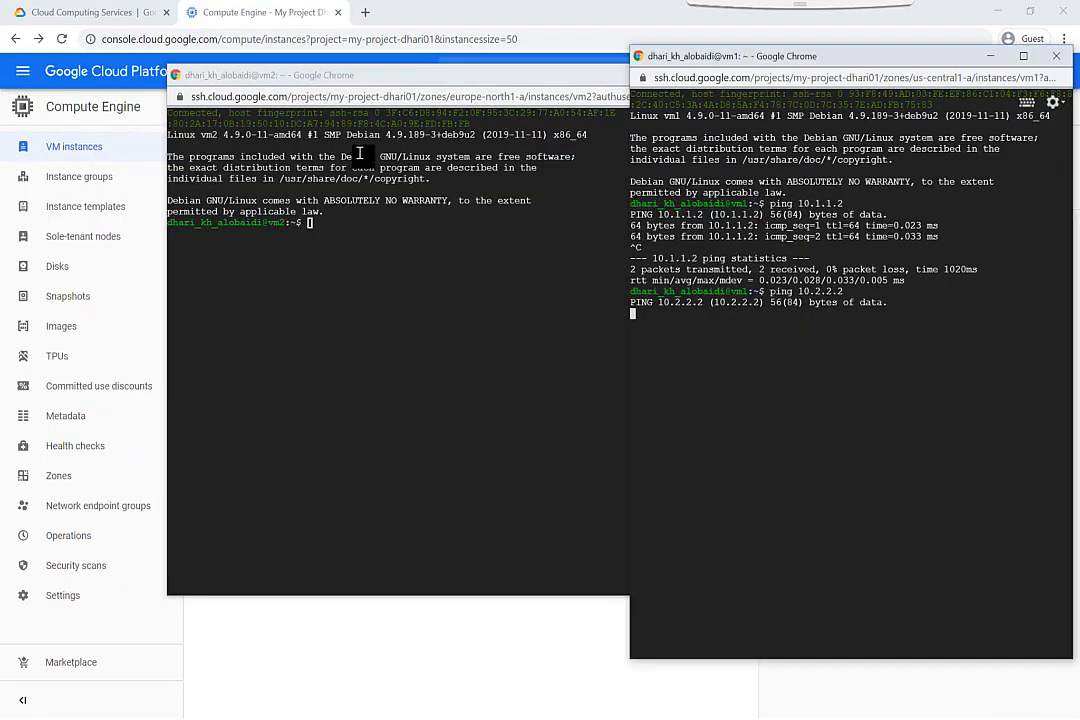
# Move the vm2 terminal aside and narrow it, then ping its own address 10.2.2.2 and stop the ping
pyautogui.moveTo(424, 82); pyautogui.dragTo(285, 50)
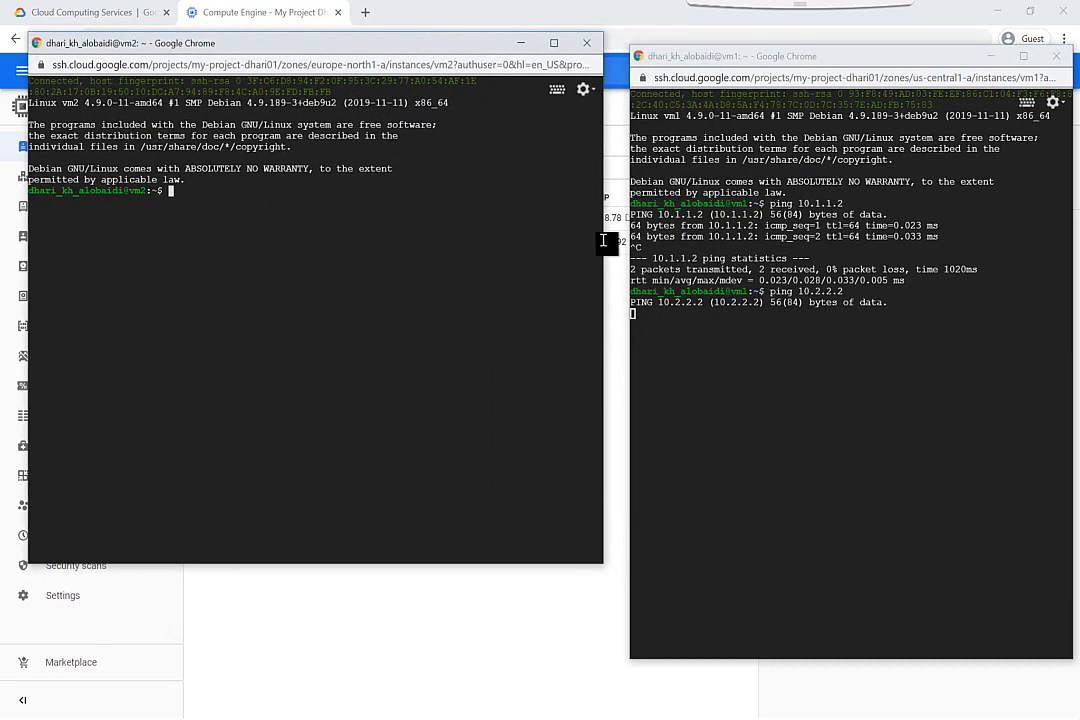
pyautogui.moveTo(603, 243); pyautogui.dragTo(446, 235)
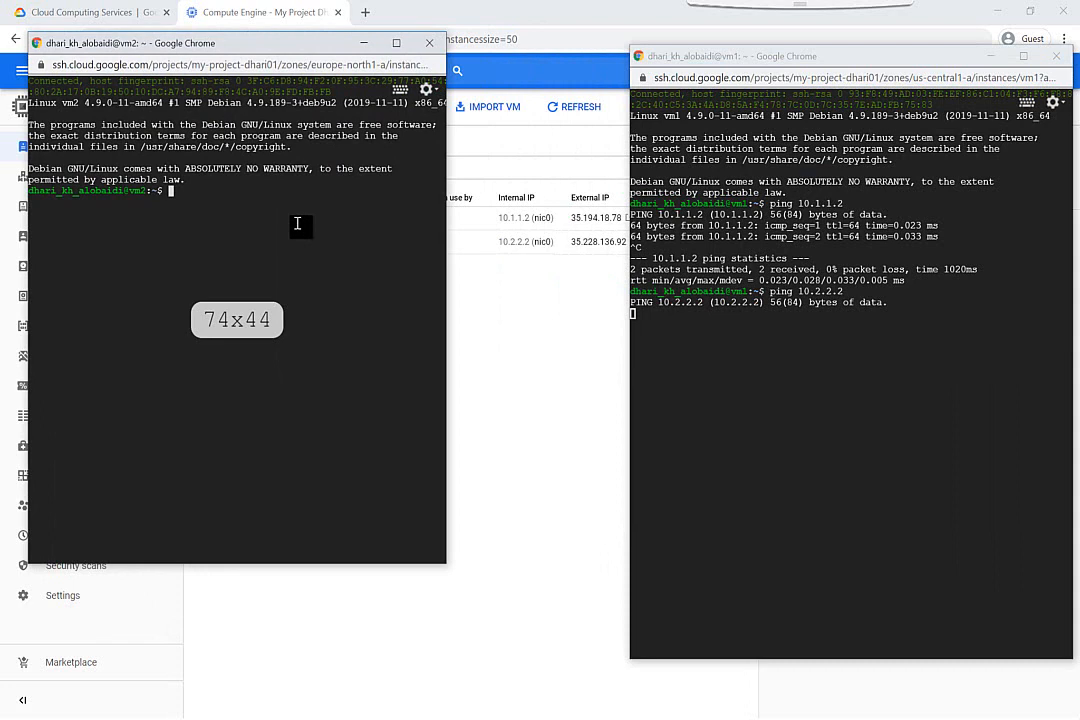
pyautogui.write('ping 10.2.2.2')
pyautogui.press('Return')
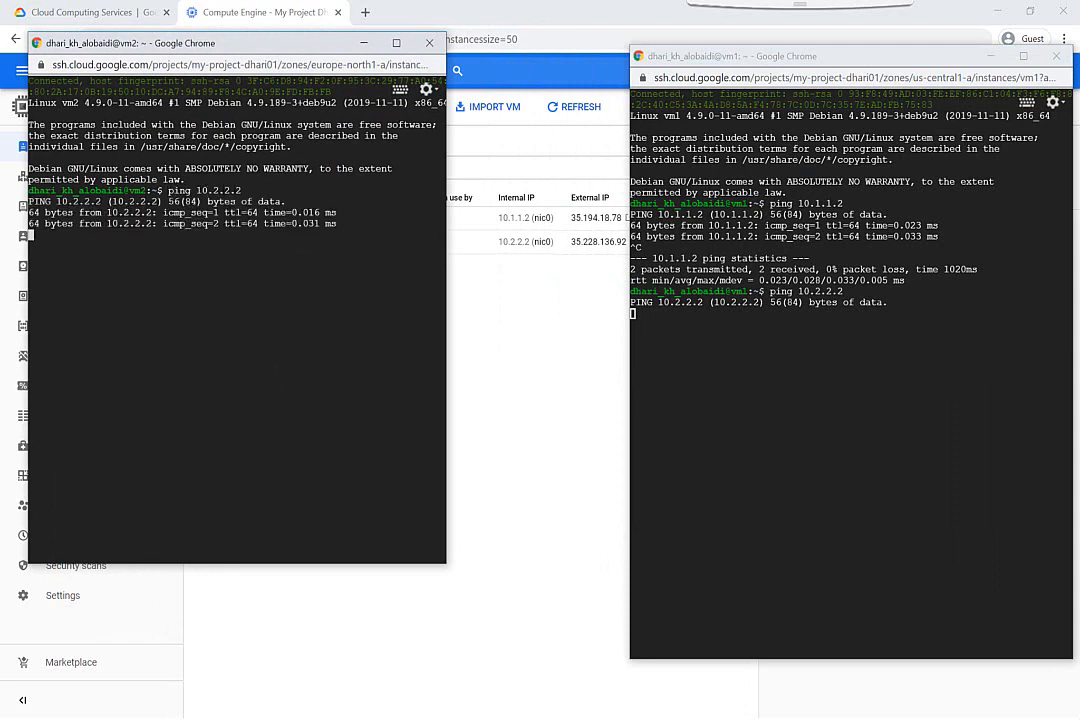
pyautogui.hotkey('ctrl', 'c')
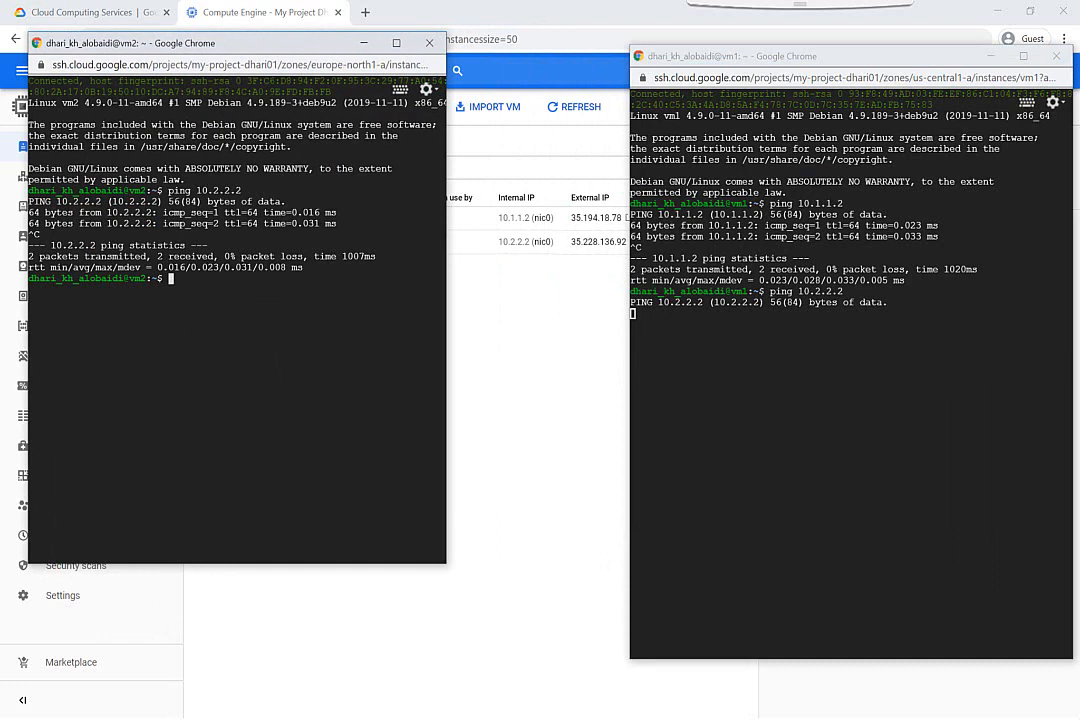
# From vm2, ping vm1's internal address 10.1.1.2, then make the terminal taller and place it beside the vm1 terminal
pyautogui.write('ping 10.1.1.2')
pyautogui.press('Return')
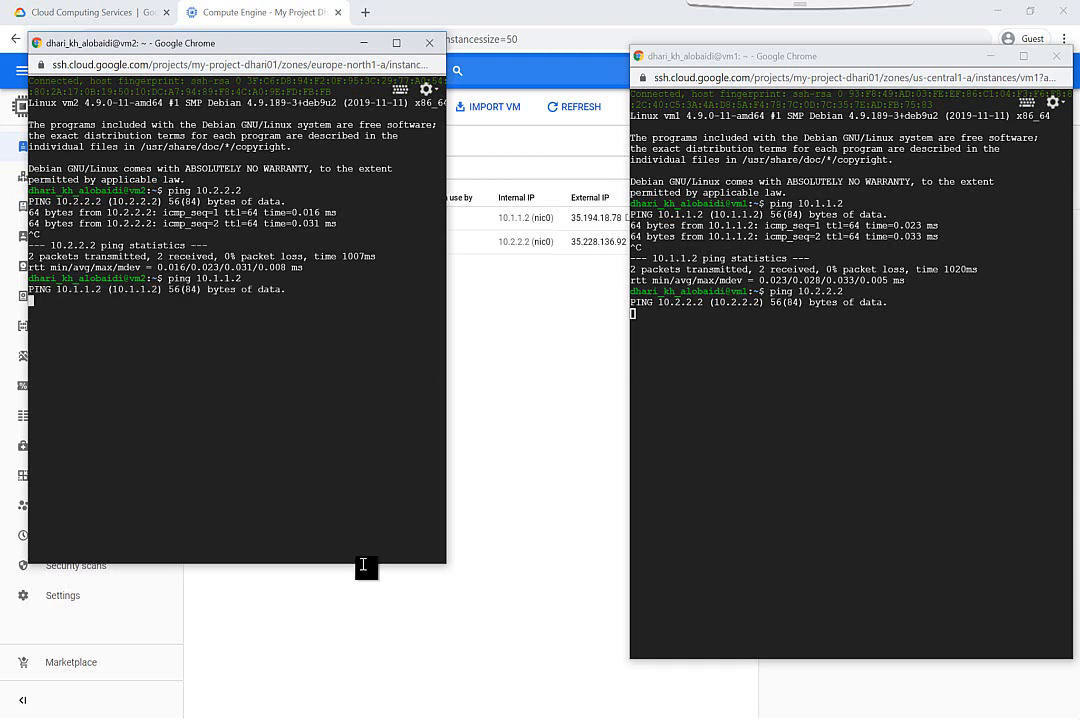
pyautogui.moveTo(357, 565); pyautogui.dragTo(359, 644)
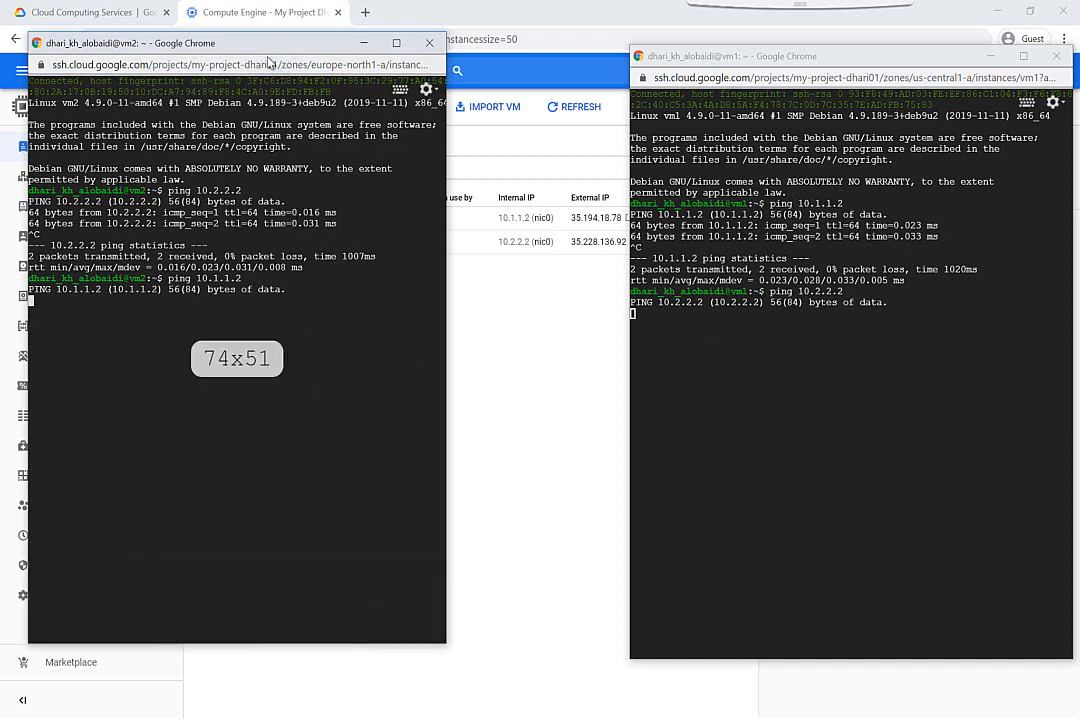
pyautogui.moveTo(266, 46); pyautogui.dragTo(423, 76)
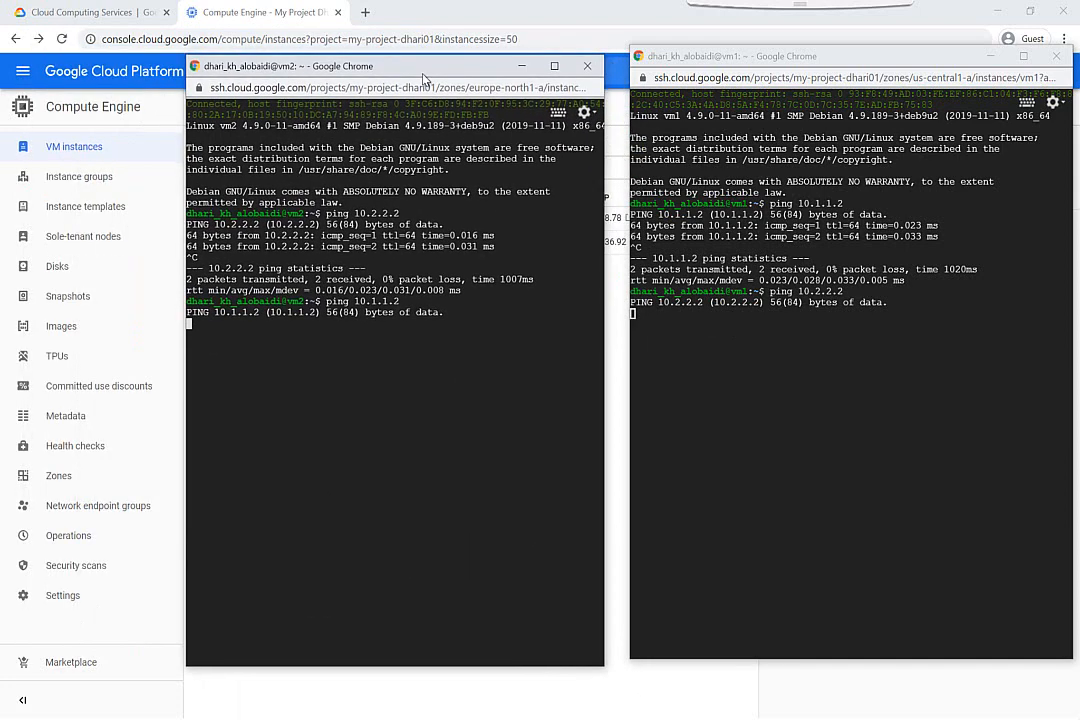
# Return to the Google Cloud console and open the VPC network peering page
pyautogui.click(446, 685)
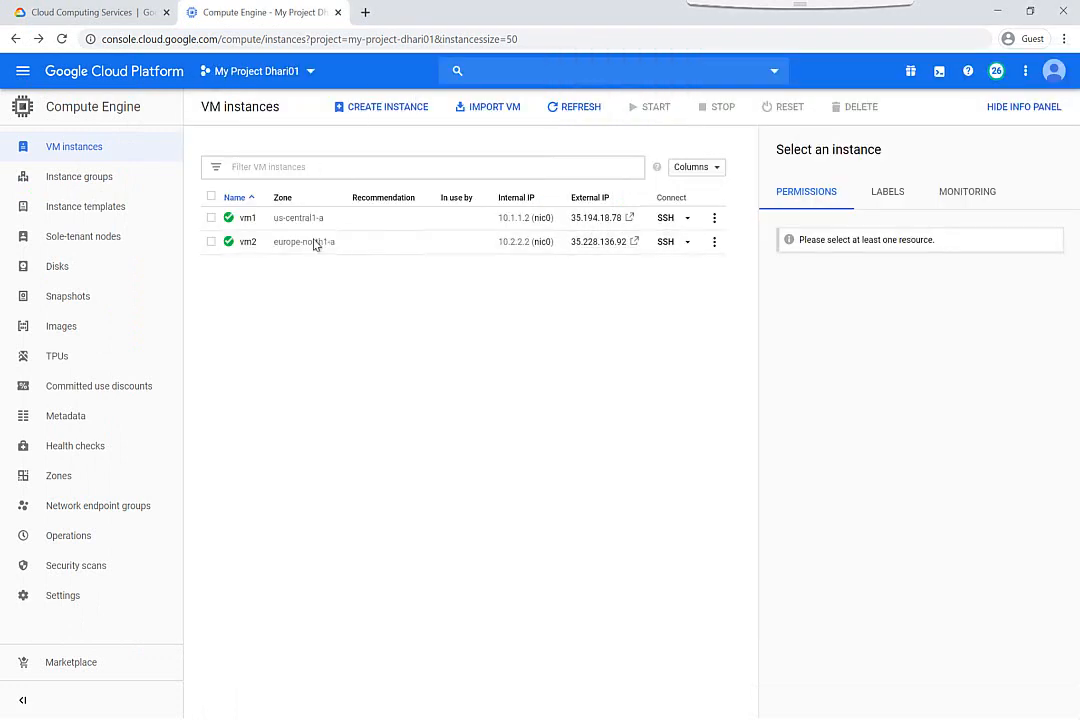
pyautogui.click(22, 71)
pyautogui.moveTo(80, 145)
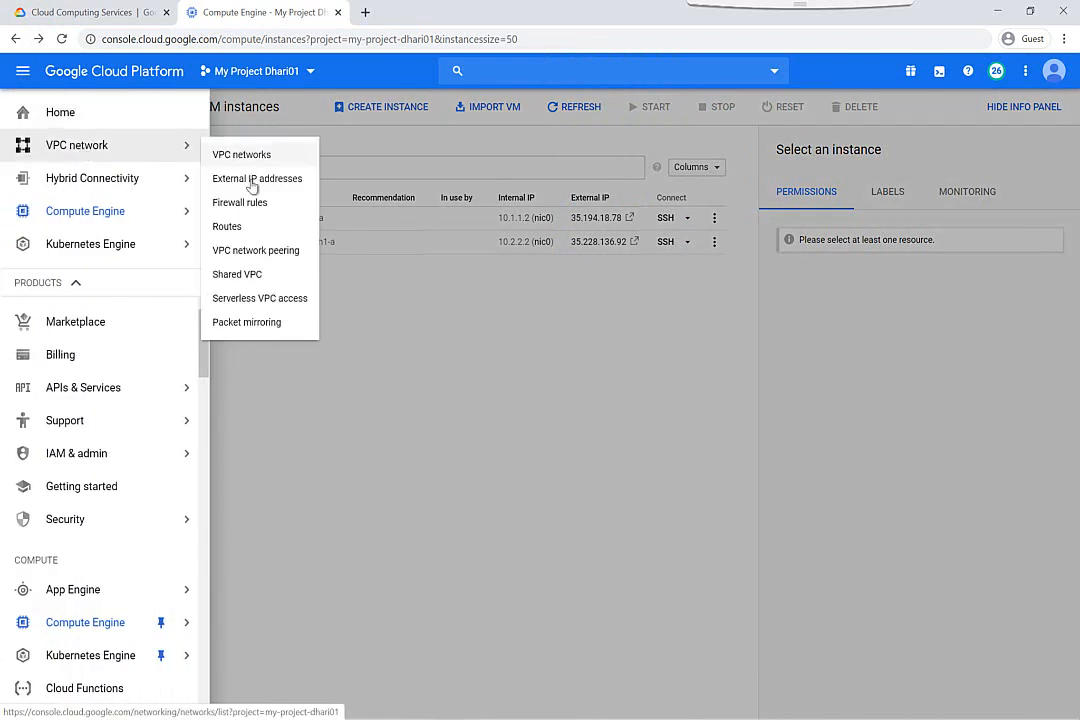
pyautogui.click(254, 254)
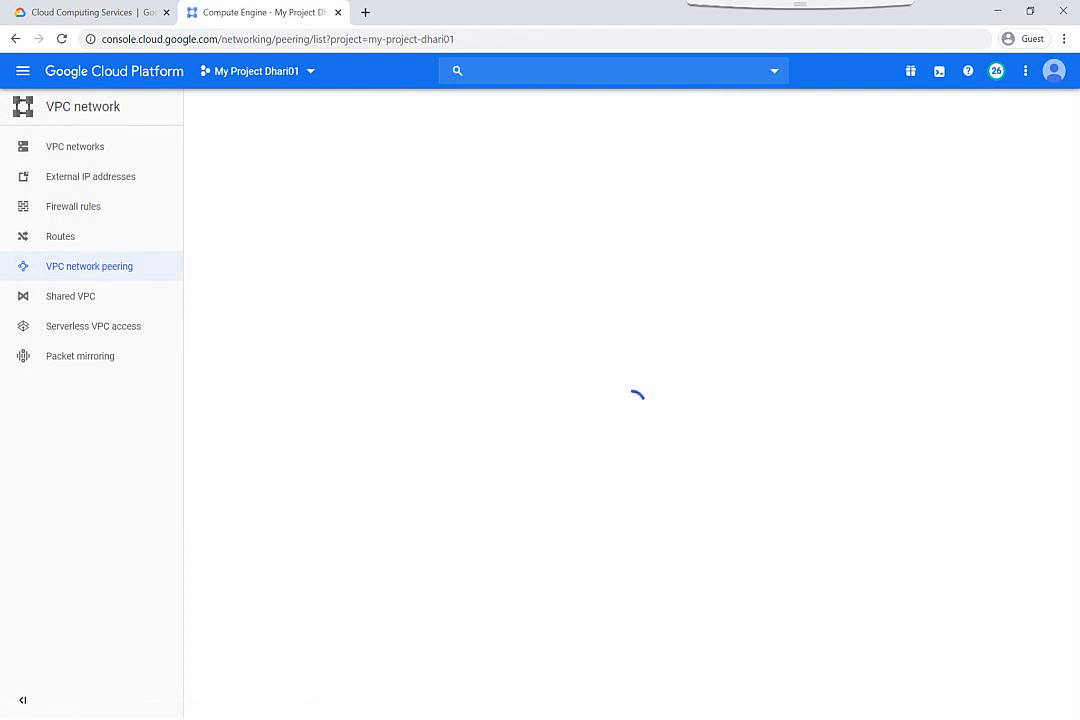
# In the lab diagram in Photos, circle the two peering arrows with the pen, mark below both firewalls, and minimise the diagram
pyautogui.hotkey('alt', 'Tab')
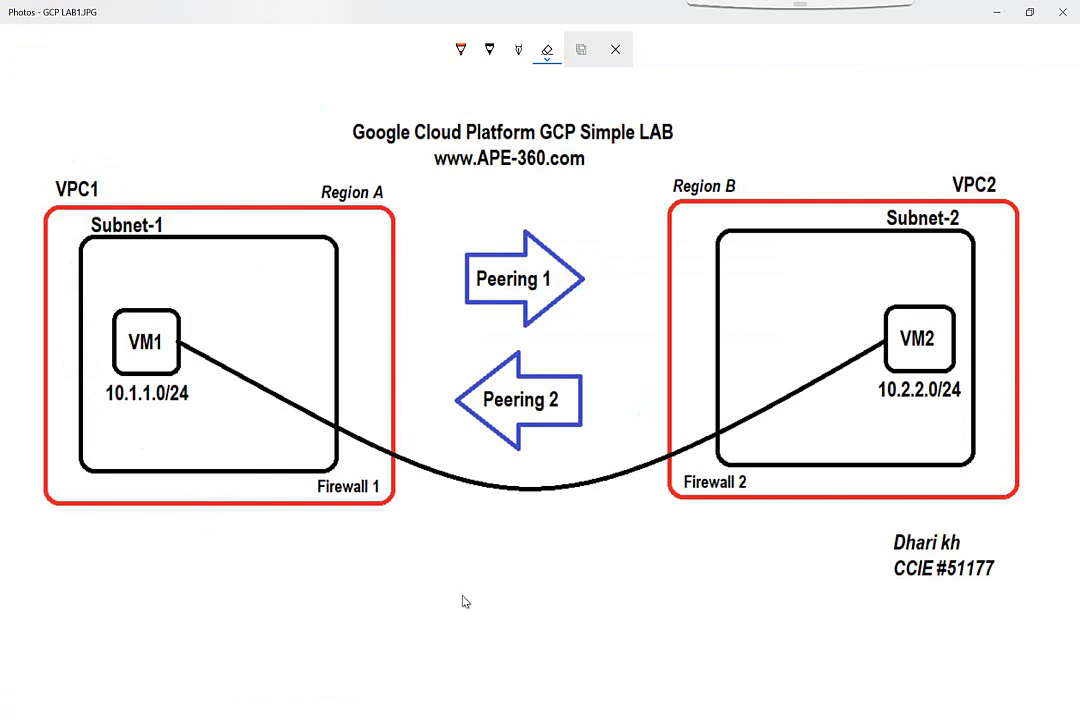
pyautogui.click(461, 49)
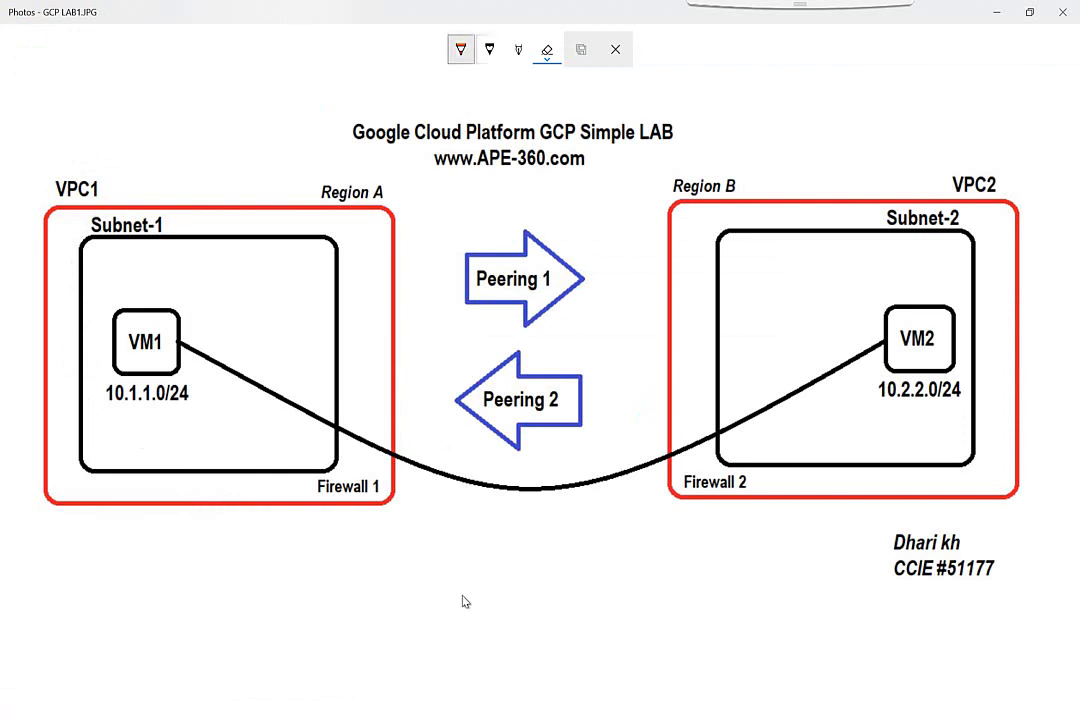
pyautogui.moveTo(553, 212)
pyautogui.mouseDown()
pyautogui.moveTo(492, 198)
pyautogui.moveTo(534, 471)
pyautogui.moveTo(537, 189)
pyautogui.mouseUp()
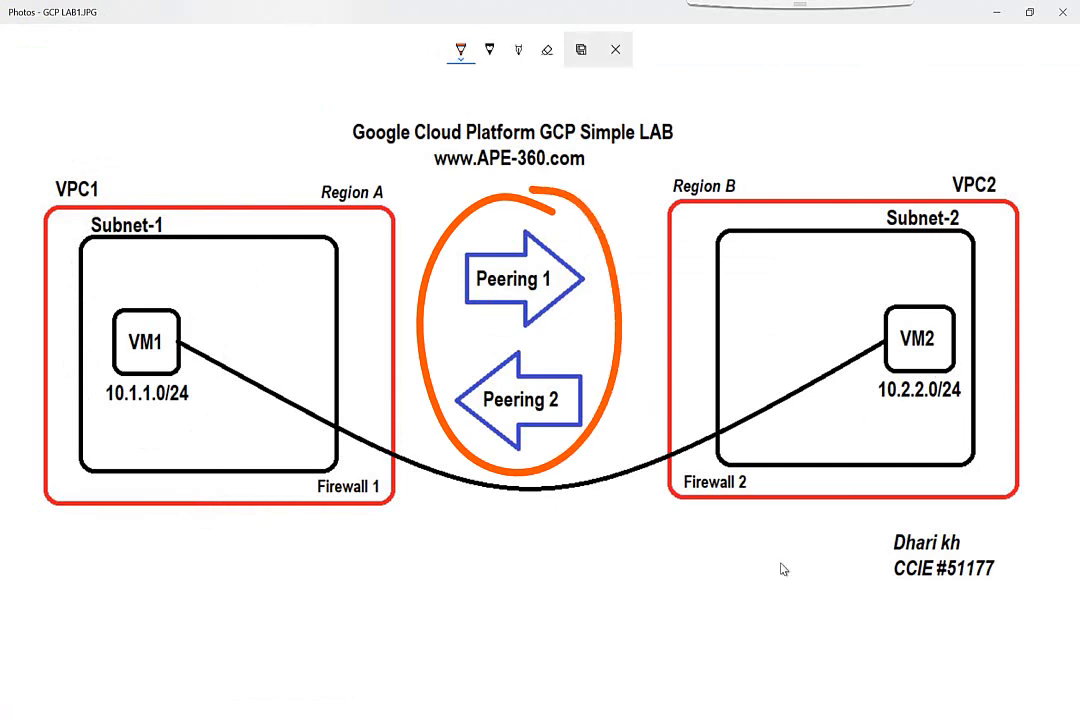
pyautogui.moveTo(345, 515)
pyautogui.mouseDown()
pyautogui.moveTo(366, 580)
pyautogui.moveTo(387, 588)
pyautogui.mouseUp()
pyautogui.moveTo(703, 517); pyautogui.dragTo(688, 552)
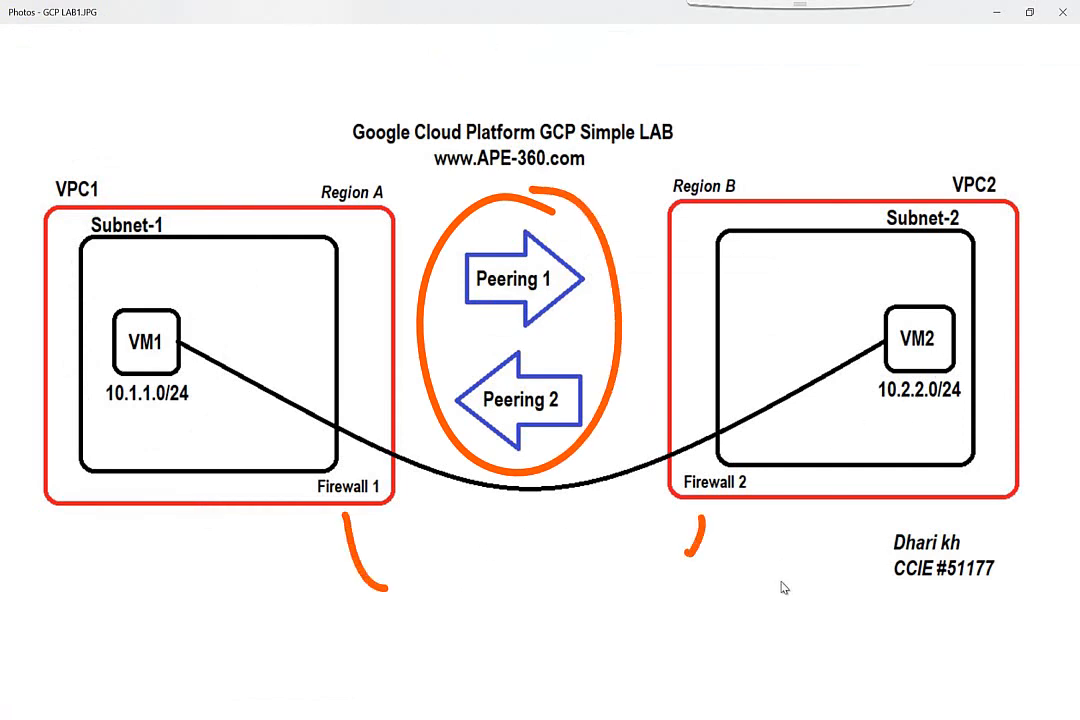
pyautogui.click(994, 14)
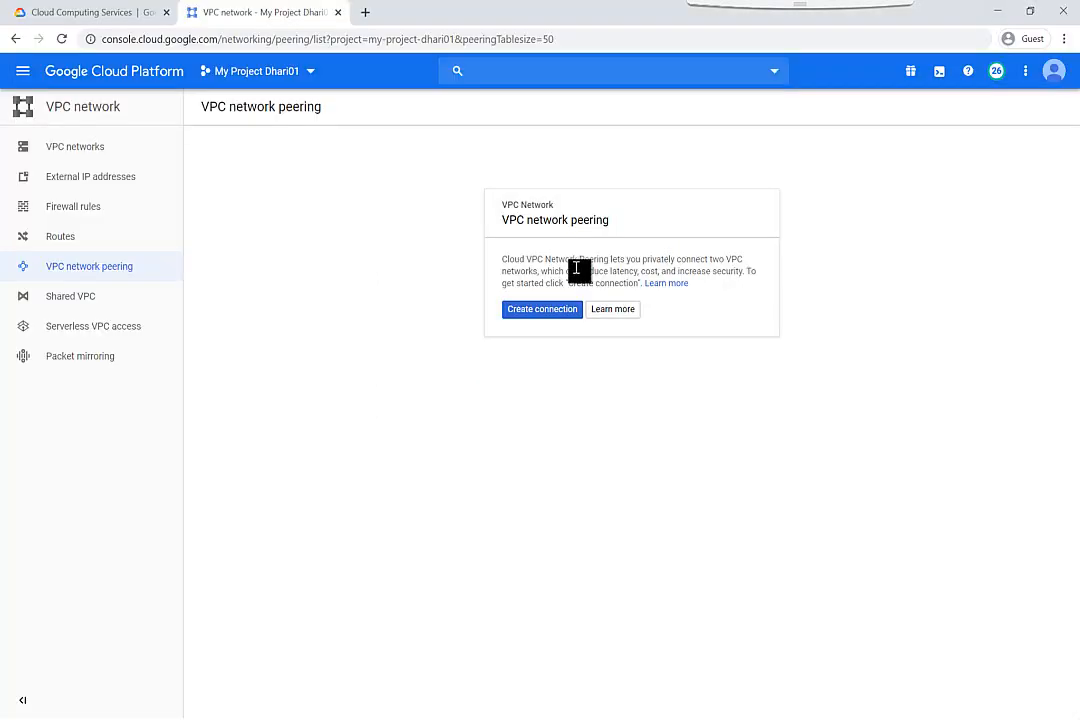
# Create a peering connection named vpc1tovpc2 from vpc1 to vpc2 within the same project
pyautogui.click(517, 313)
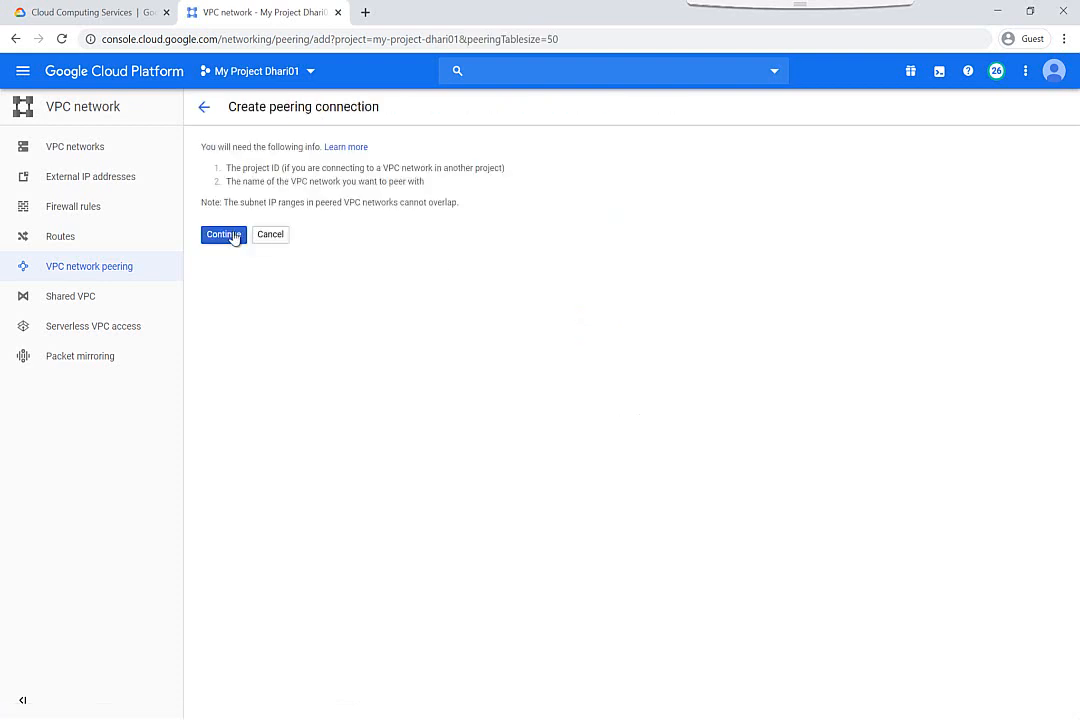
pyautogui.click(224, 235)
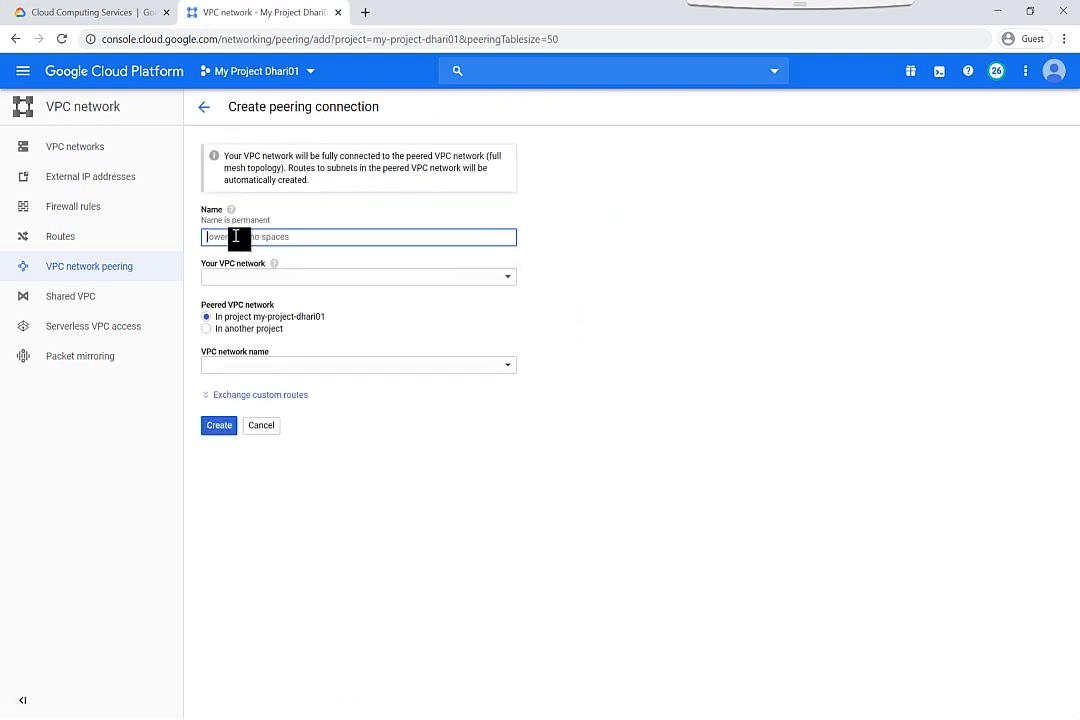
pyautogui.write('vp')
pyautogui.write('c1tovpc2')
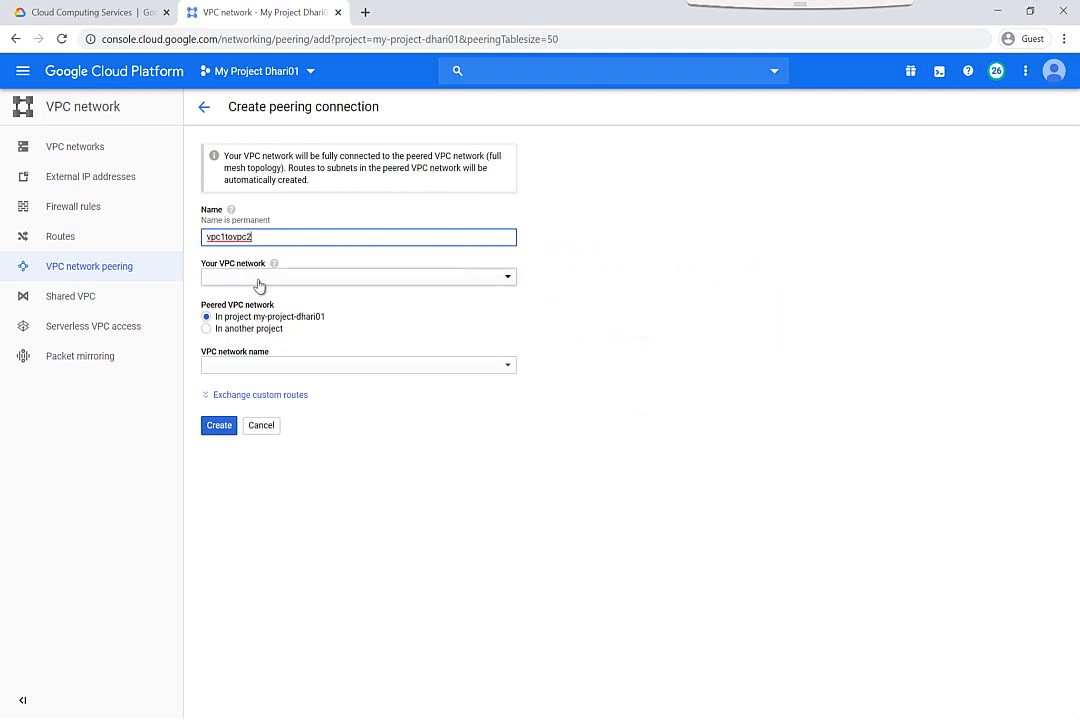
pyautogui.click(258, 284)
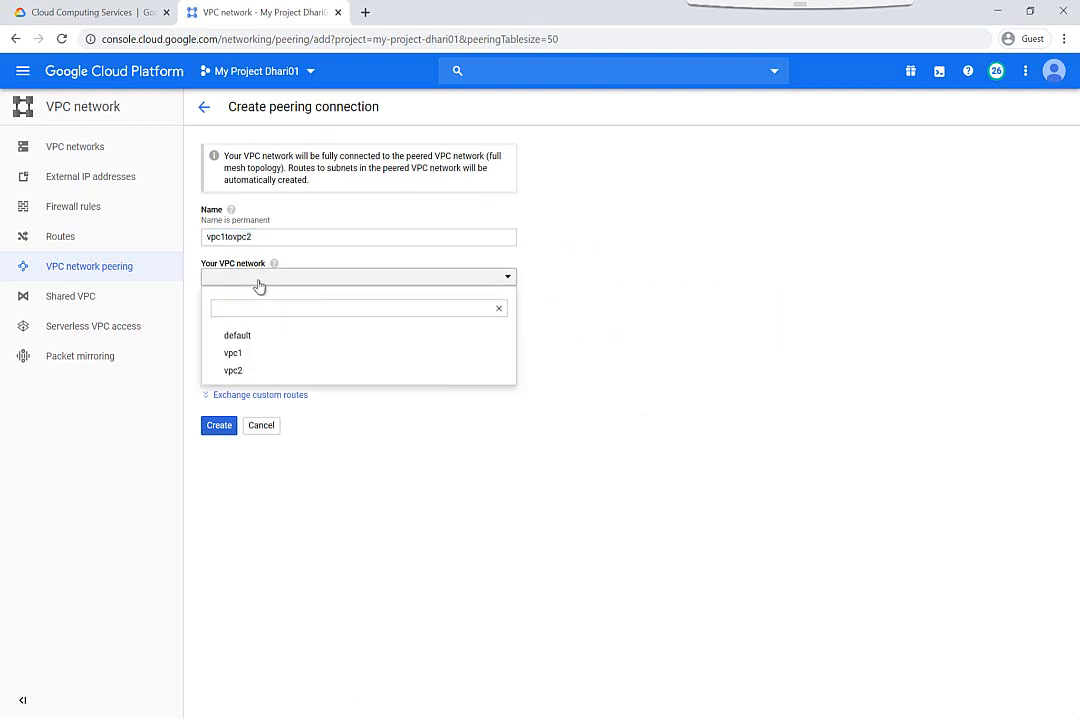
pyautogui.click(243, 357)
pyautogui.click(246, 368)
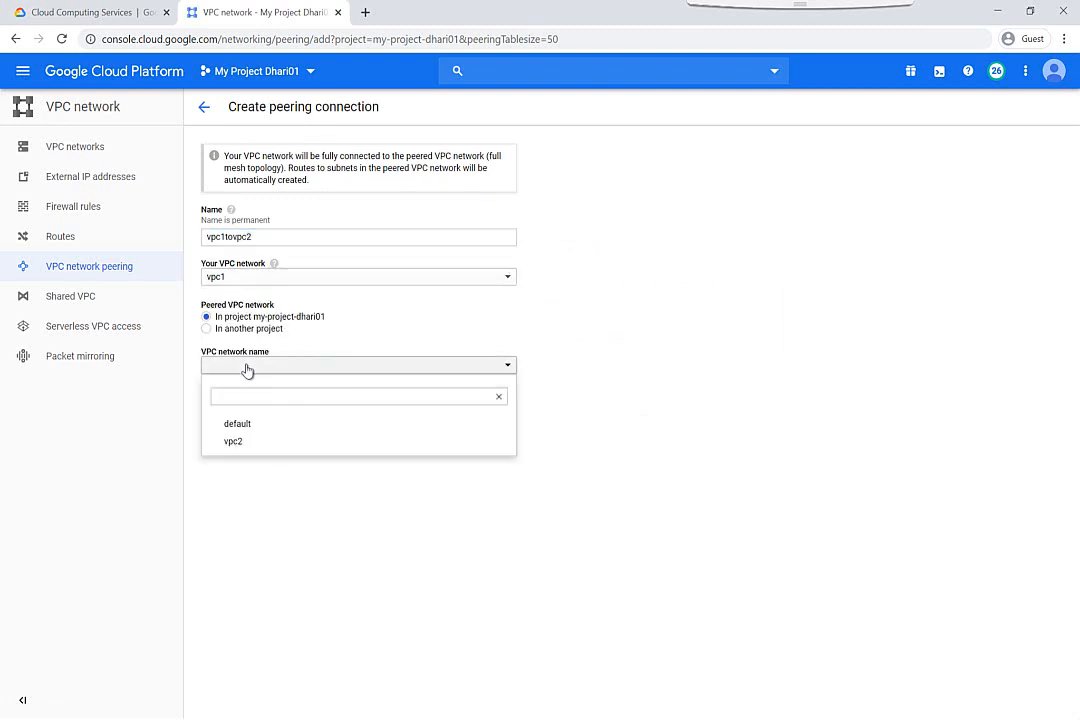
pyautogui.click(244, 444)
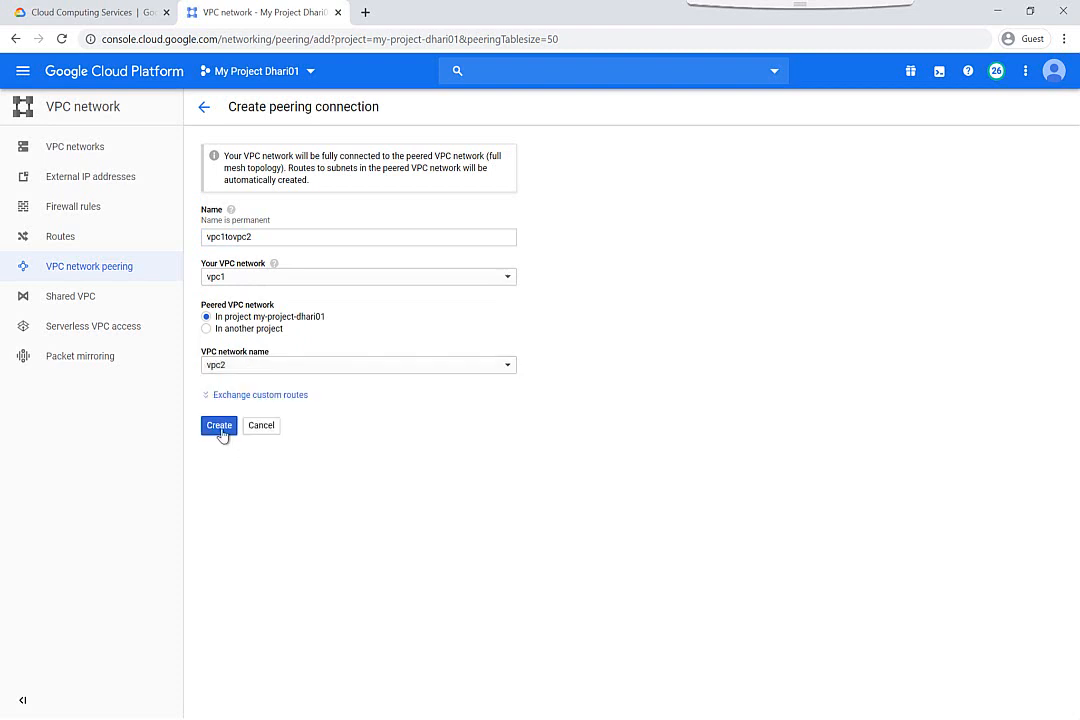
pyautogui.click(219, 427)
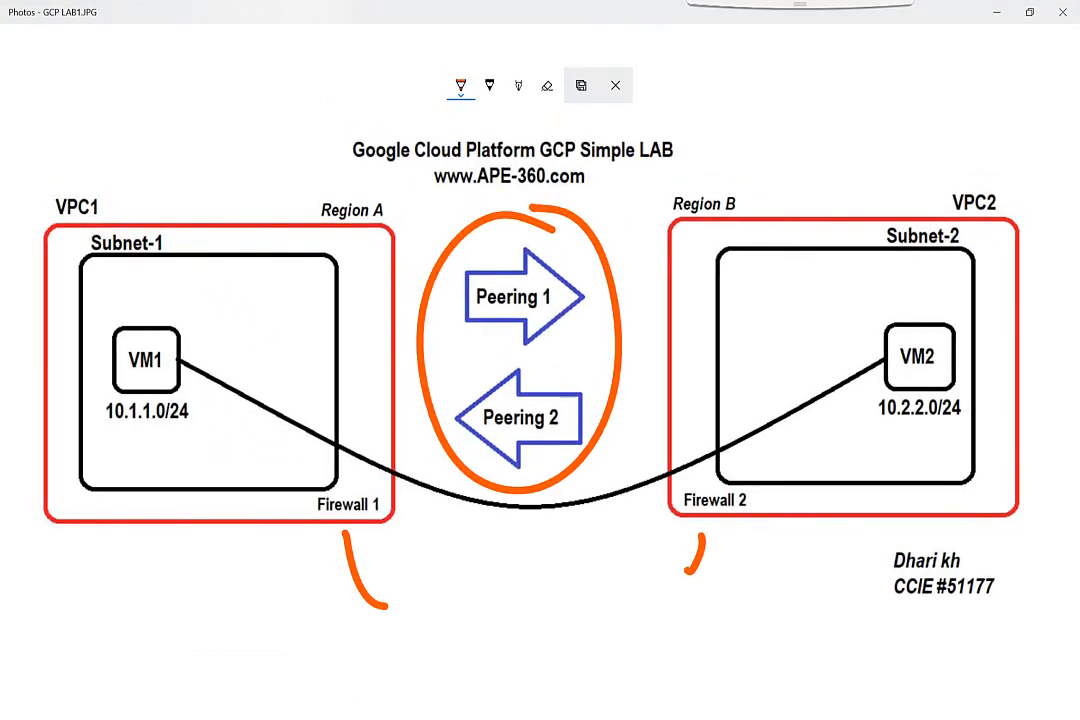
# Mark the Peering 1 arrow on the lab diagram in Photos with the pen
pyautogui.moveTo(495, 212)
pyautogui.mouseDown()
pyautogui.moveTo(500, 338)
pyautogui.moveTo(560, 215)
pyautogui.moveTo(460, 315)
pyautogui.moveTo(570, 222)
pyautogui.mouseUp()
pyautogui.moveTo(525, 335)
pyautogui.mouseDown()
pyautogui.moveTo(455, 440)
pyautogui.moveTo(545, 345)
pyautogui.mouseUp()
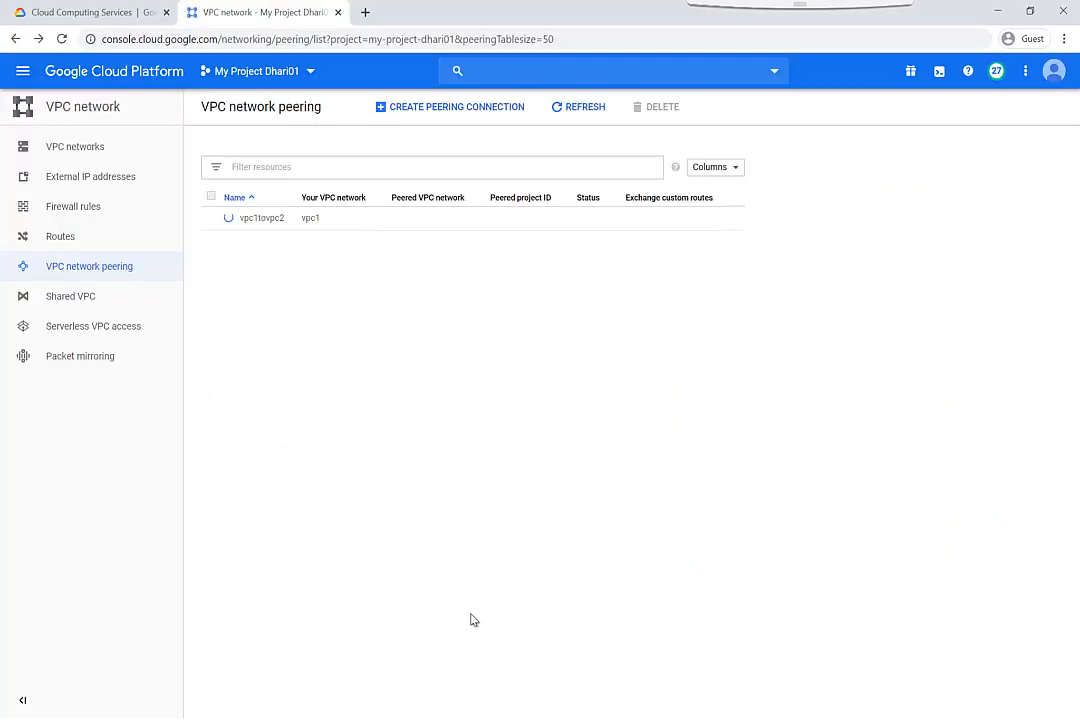
# Start a second peering connection named vpc2tovpc1 and choose vpc2 as its own VPC network
pyautogui.click(410, 107)
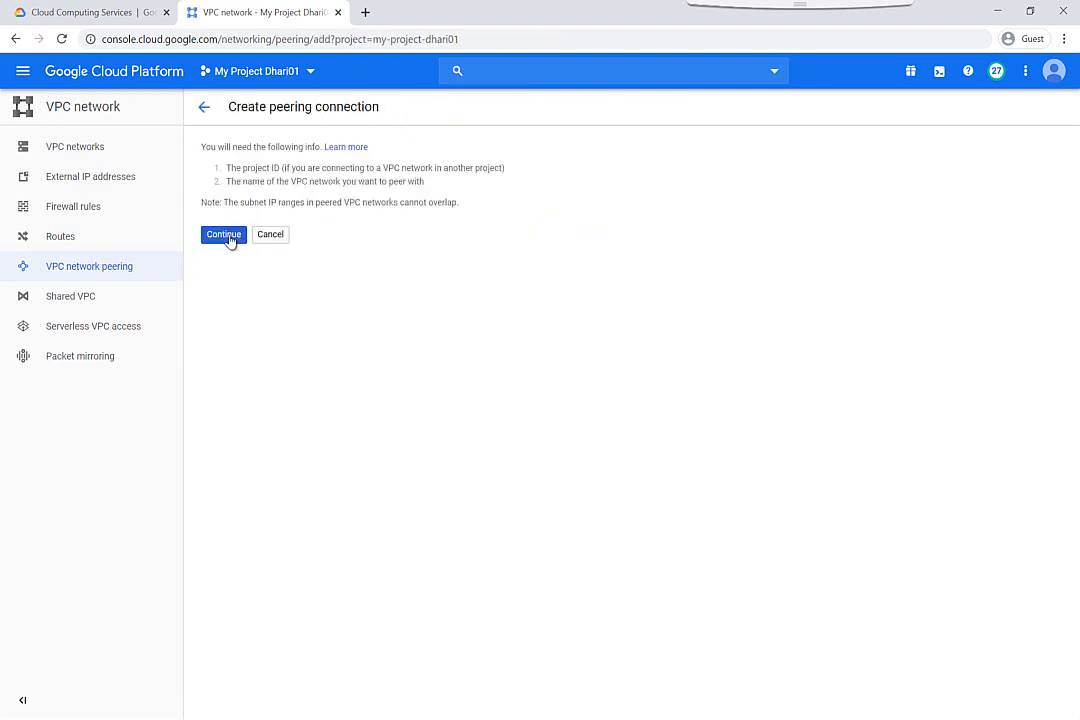
pyautogui.click(224, 236)
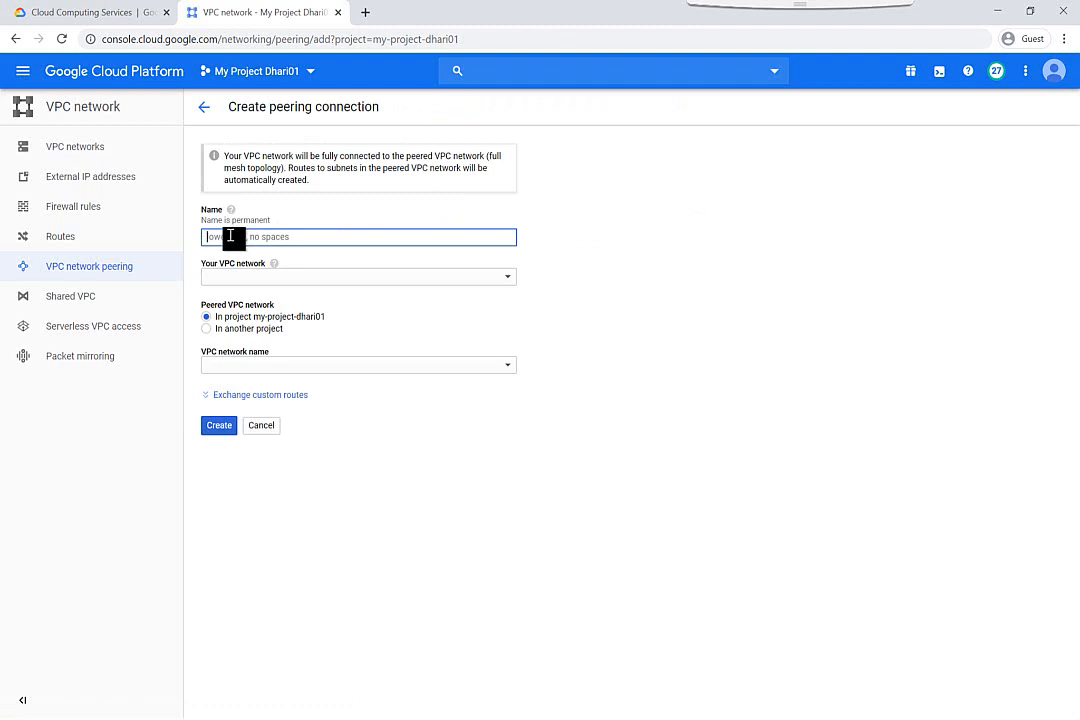
pyautogui.write('vpc2-')
pyautogui.write('vpc1')
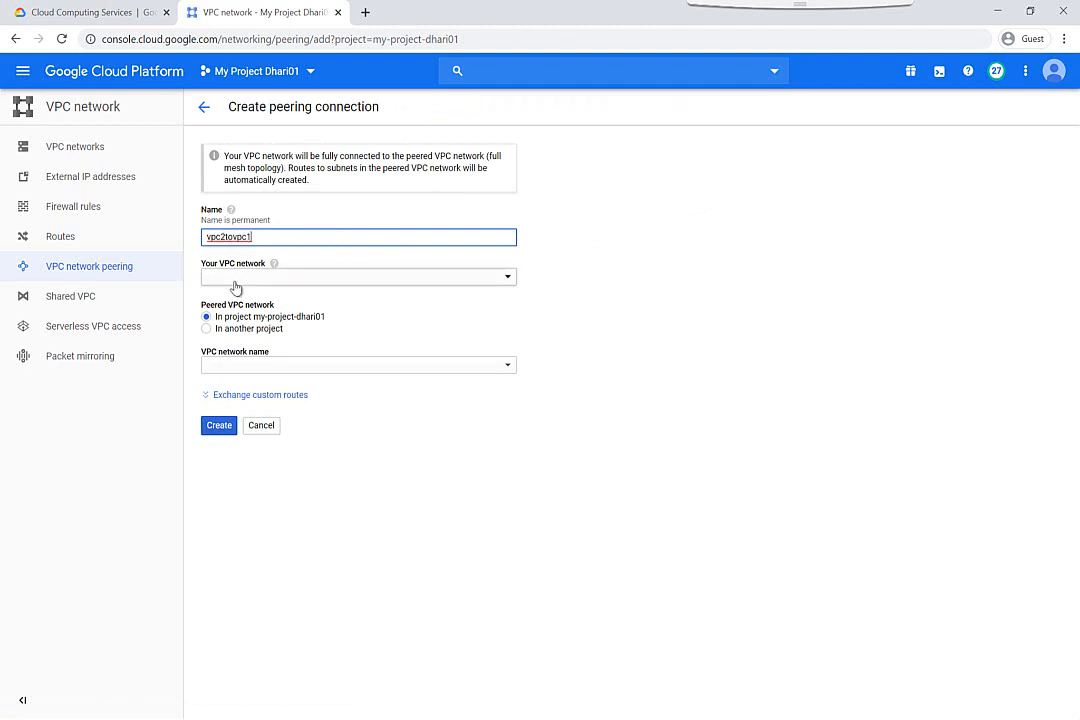
pyautogui.click(234, 279)
pyautogui.click(247, 357)
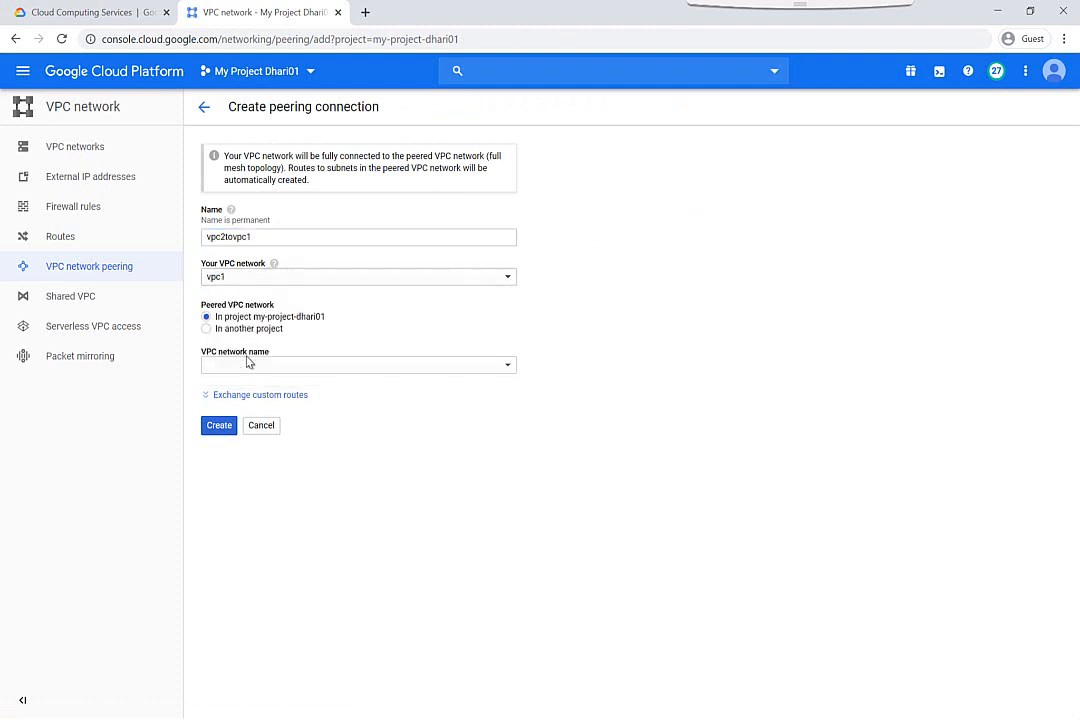
pyautogui.click(249, 367)
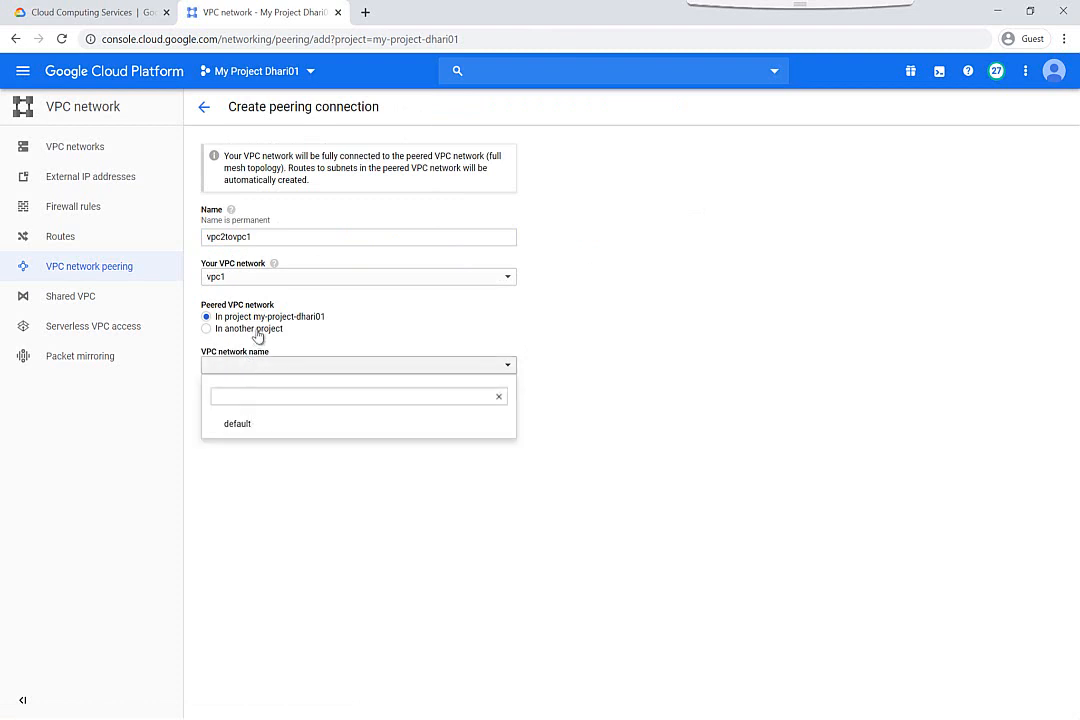
pyautogui.click(313, 281)
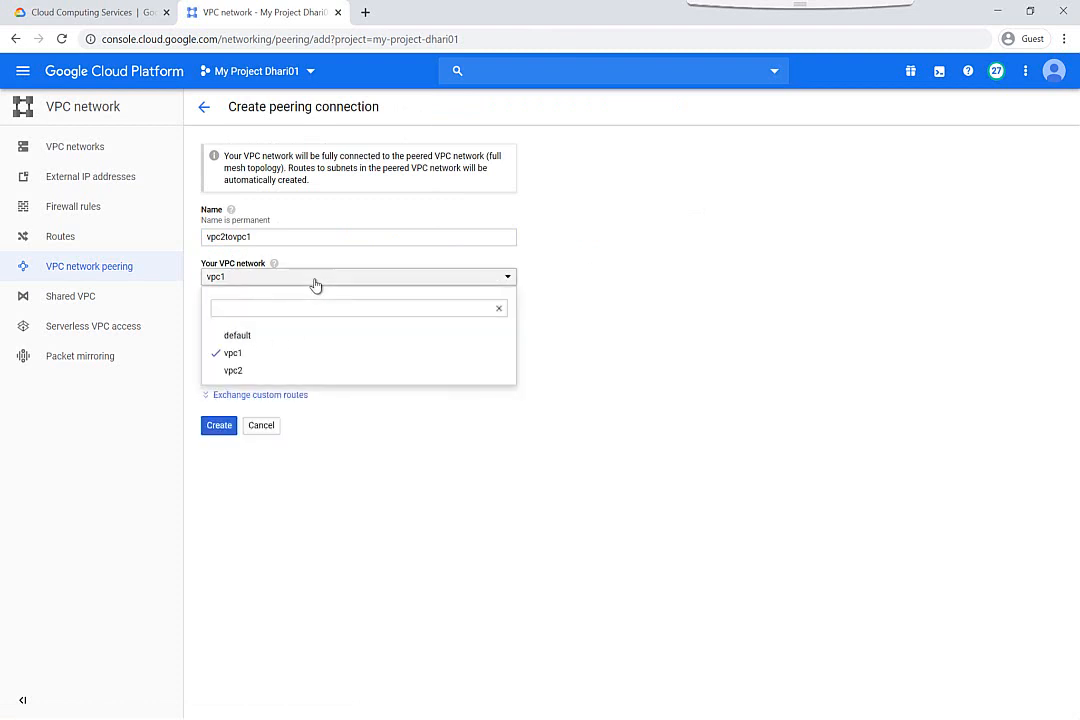
pyautogui.click(240, 371)
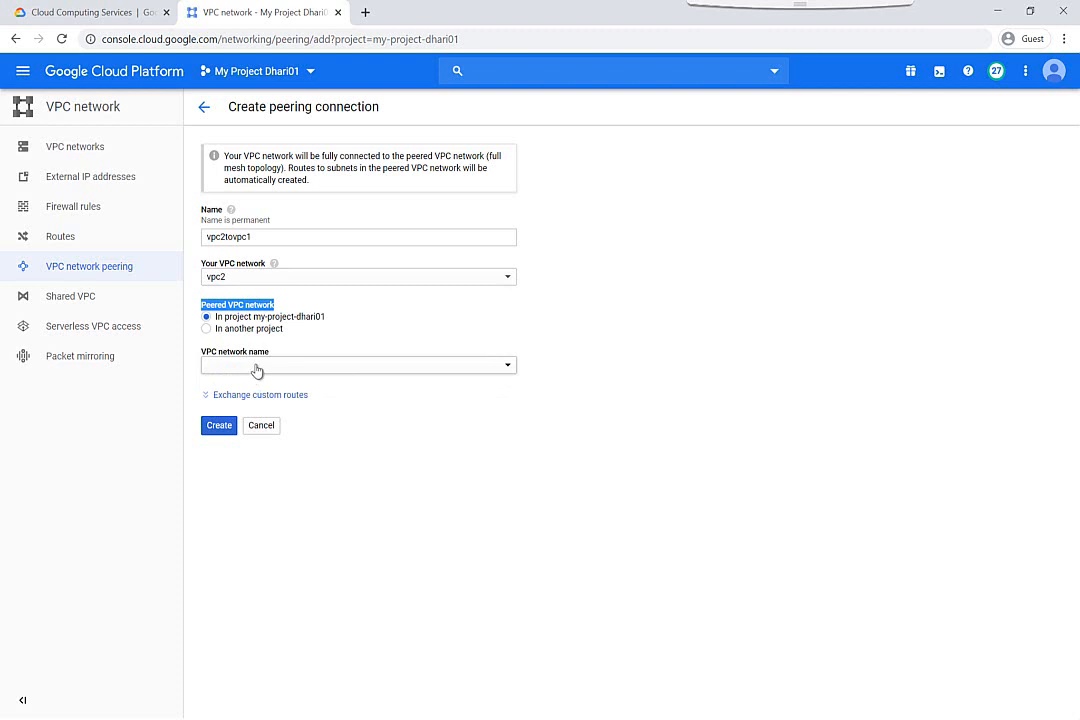
# Set vpc1 as the peered network, create the connection, and refresh the peering list
pyautogui.click(256, 367)
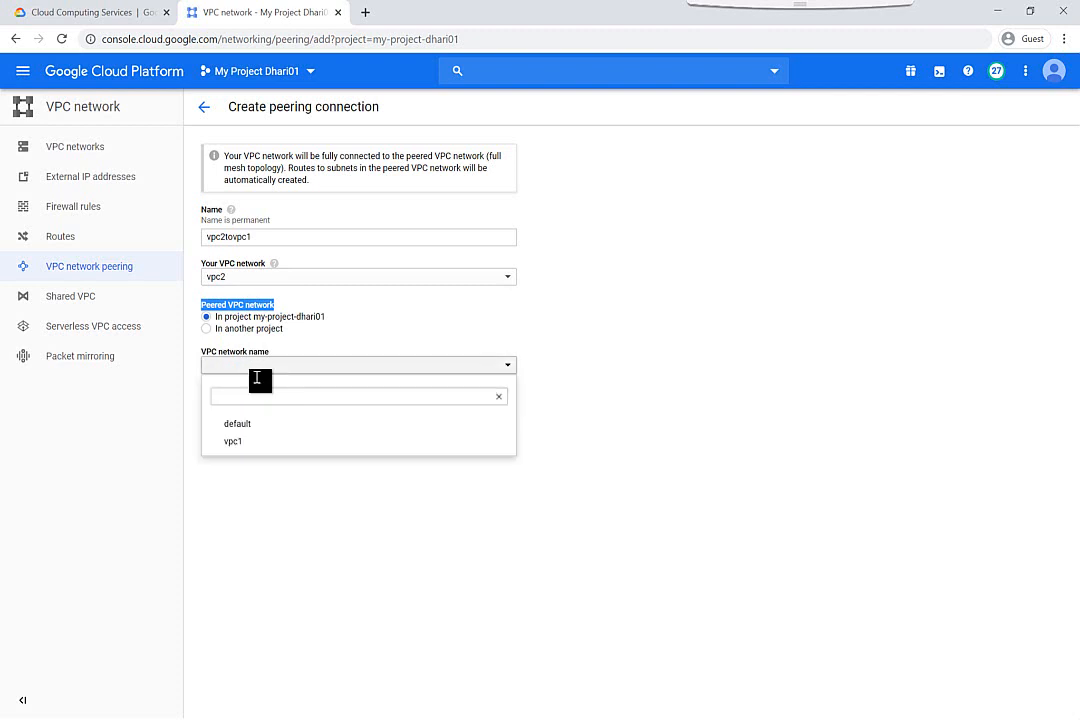
pyautogui.click(240, 441)
pyautogui.click(220, 427)
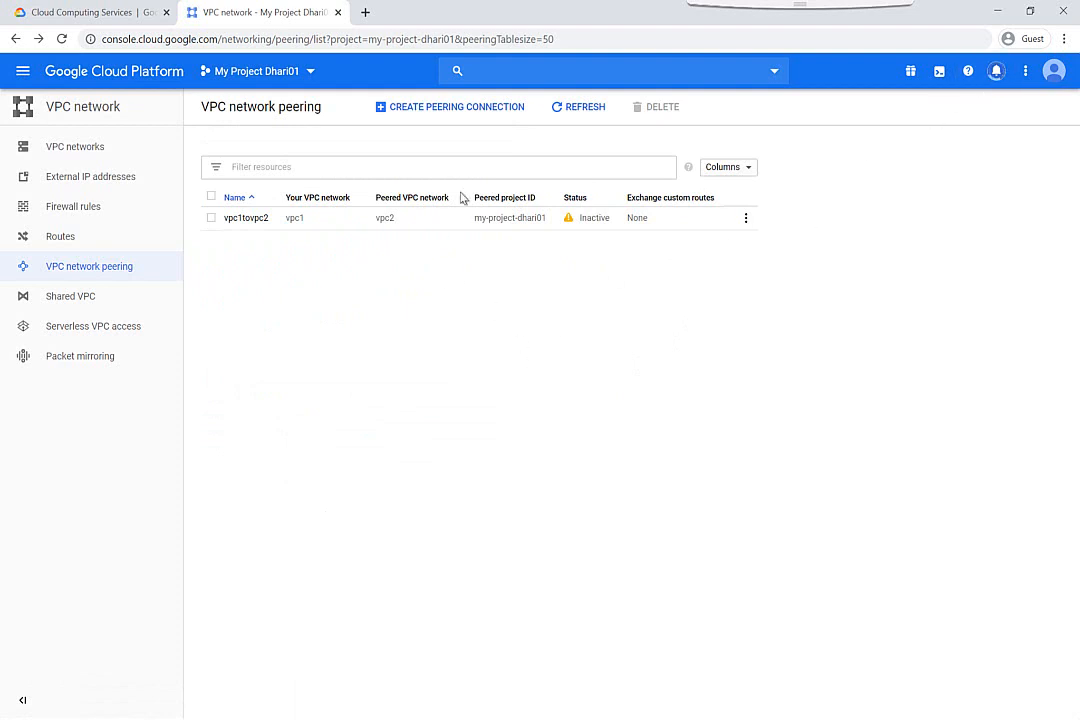
pyautogui.click(576, 108)
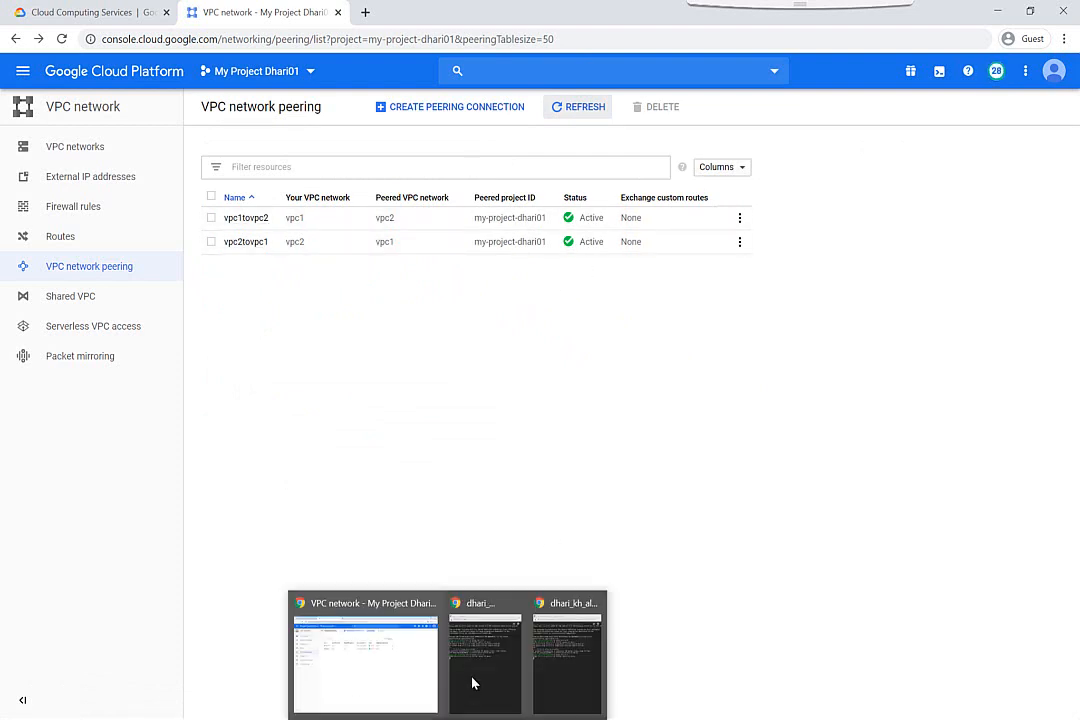
# Bring up the vm1 terminal to check the running ping to 10.2.2.2, then return to the peering list
pyautogui.click(477, 677)
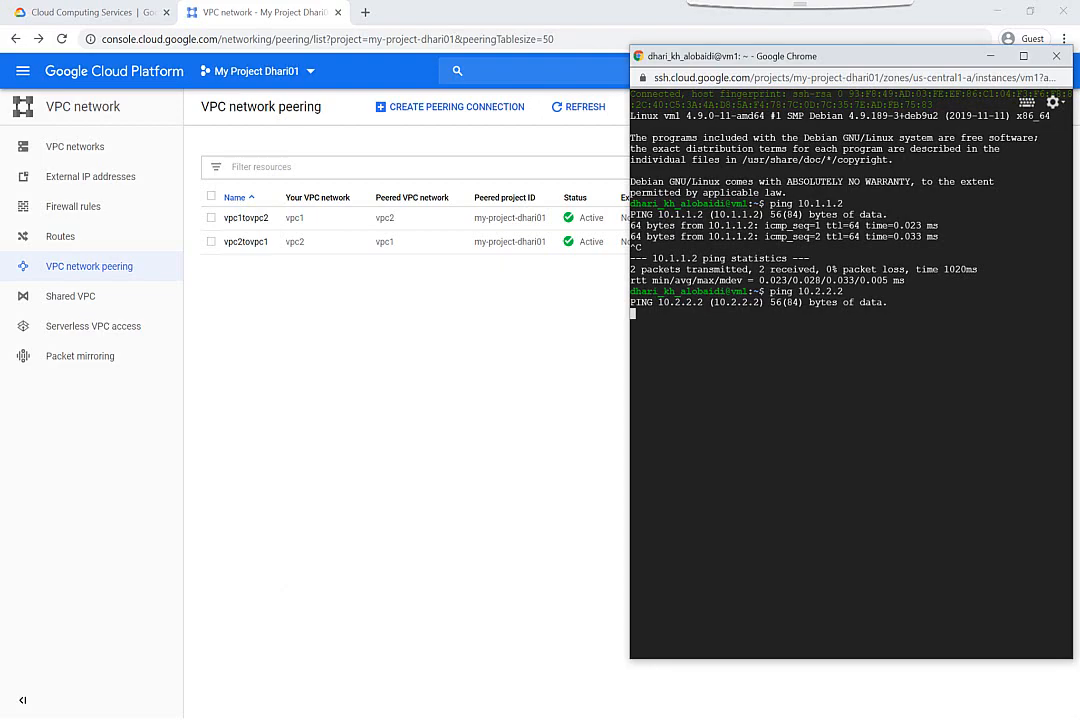
pyautogui.click(484, 670)
pyautogui.hotkey('alt', 'Tab')
pyautogui.click(586, 360)
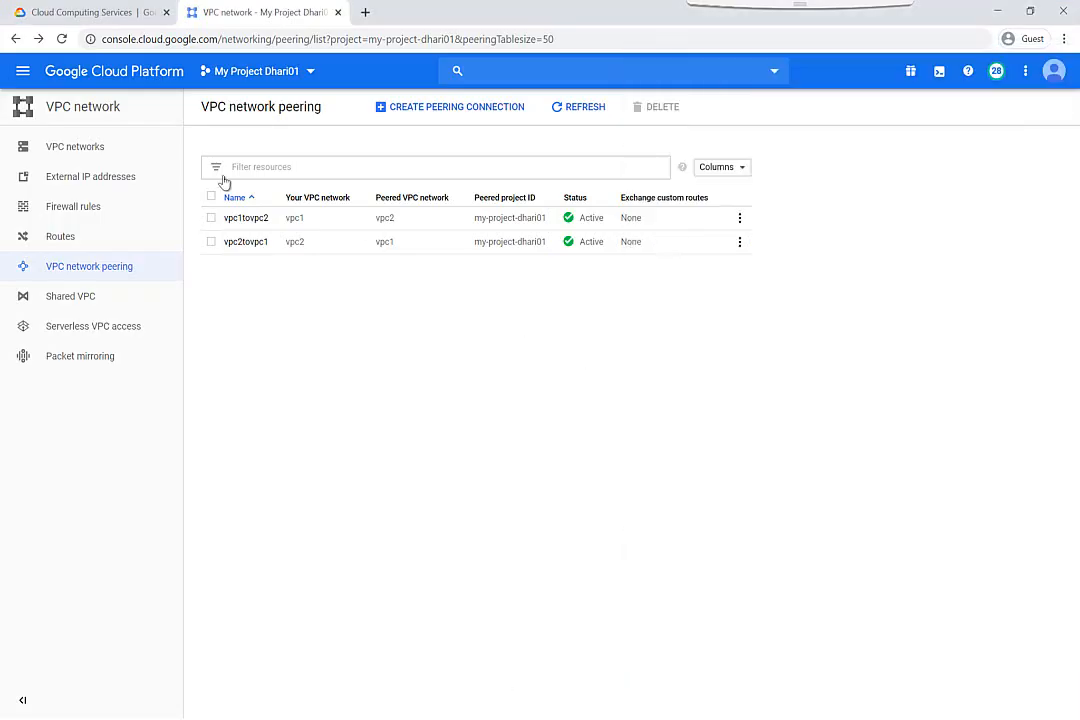
# Add icmp as another allowed protocol to firewall rule sshvpc1, save it, and return to the firewall rules list
pyautogui.click(56, 217)
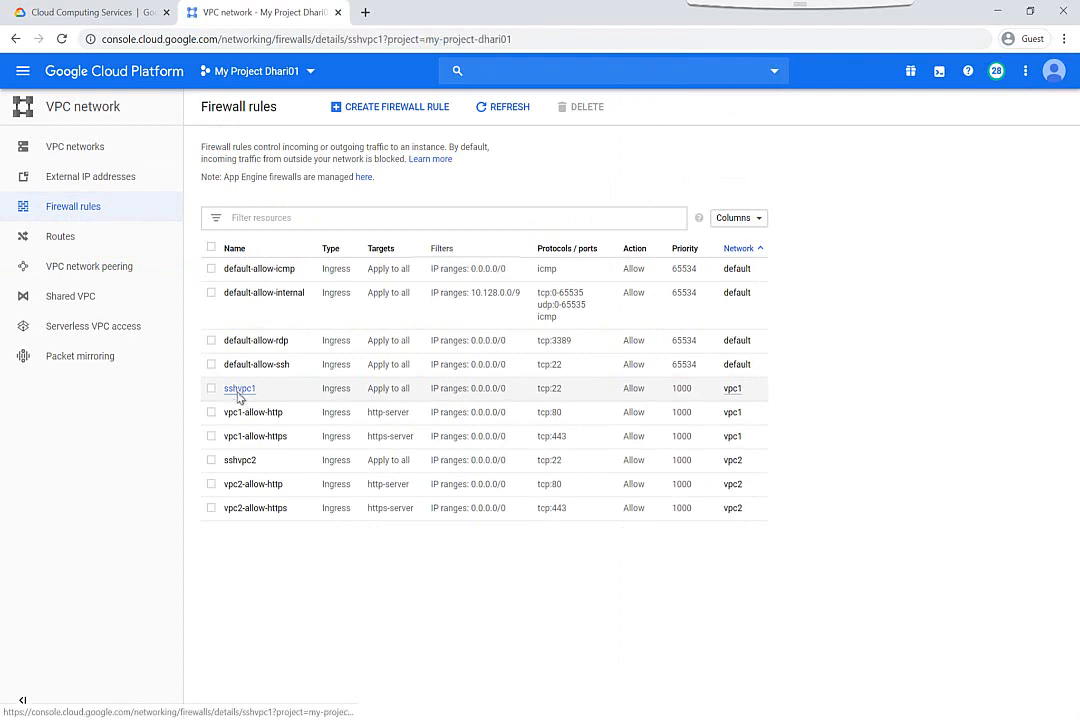
pyautogui.click(238, 395)
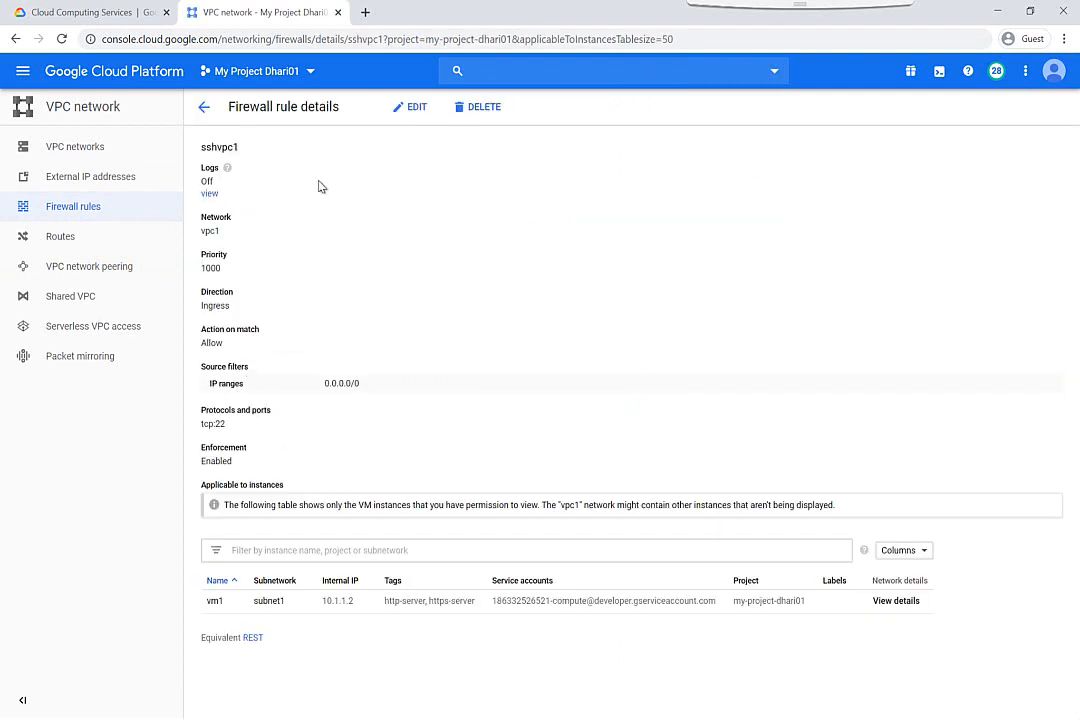
pyautogui.click(409, 107)
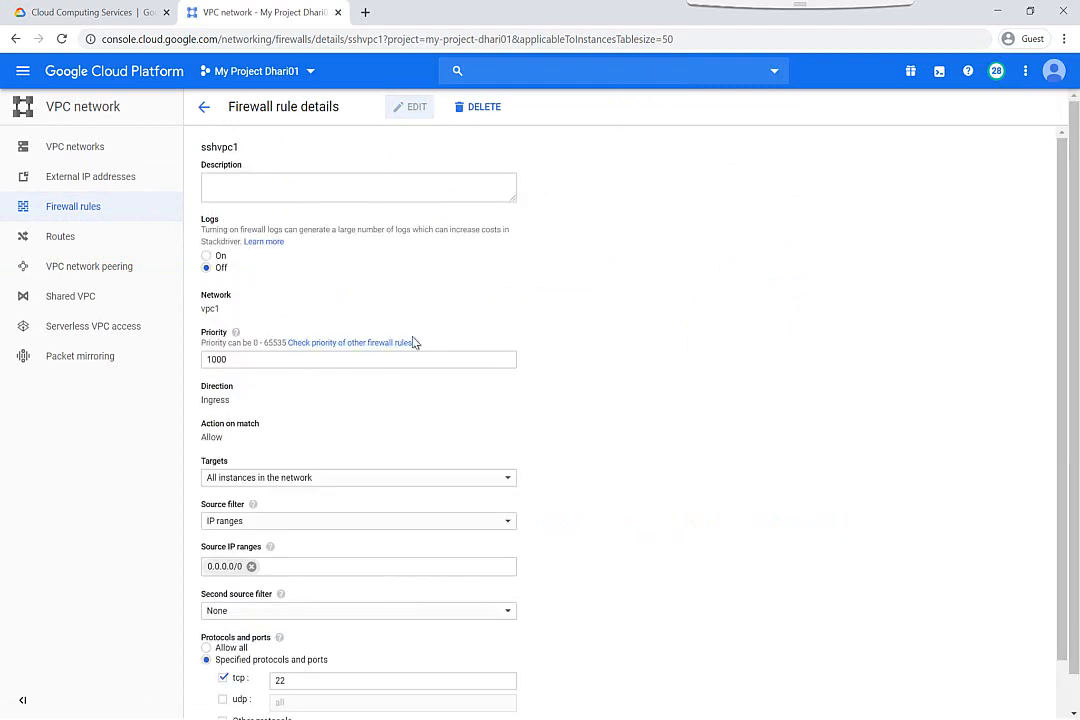
pyautogui.scroll(-1, 419, 597)
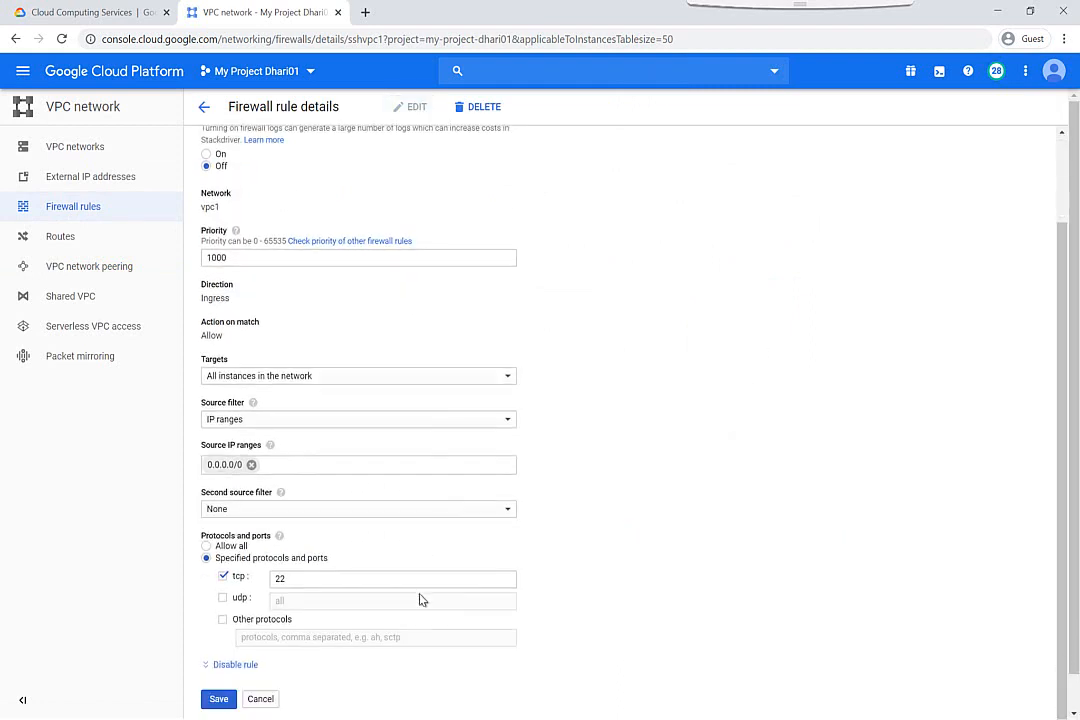
pyautogui.click(229, 621)
pyautogui.click(254, 636)
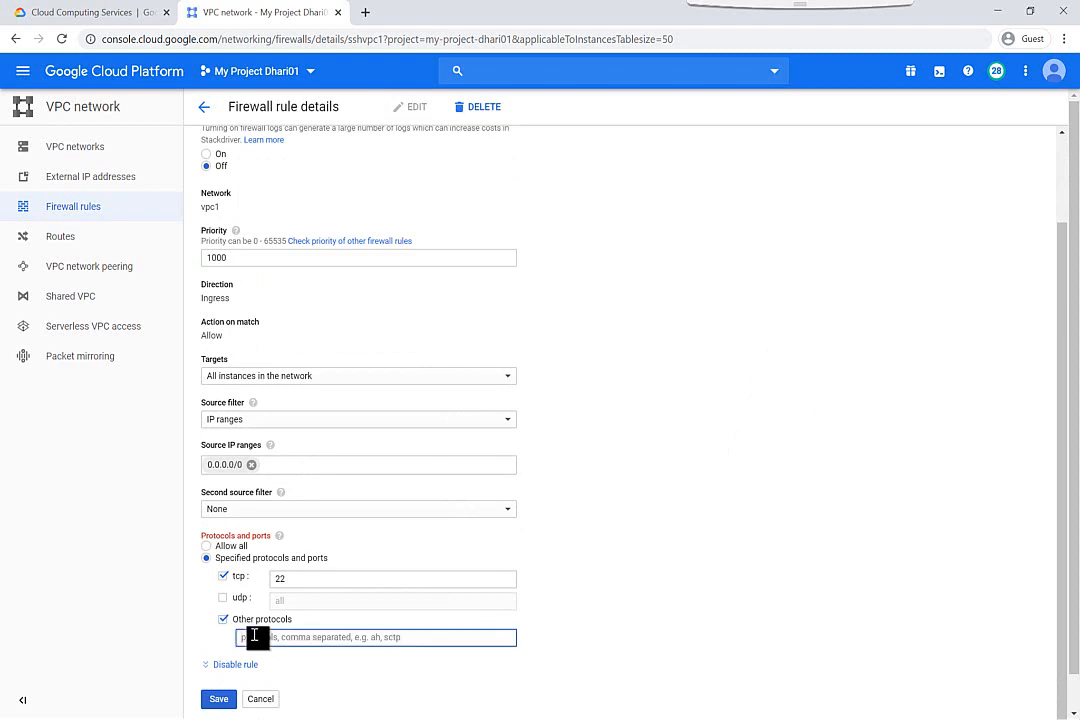
pyautogui.write('ic')
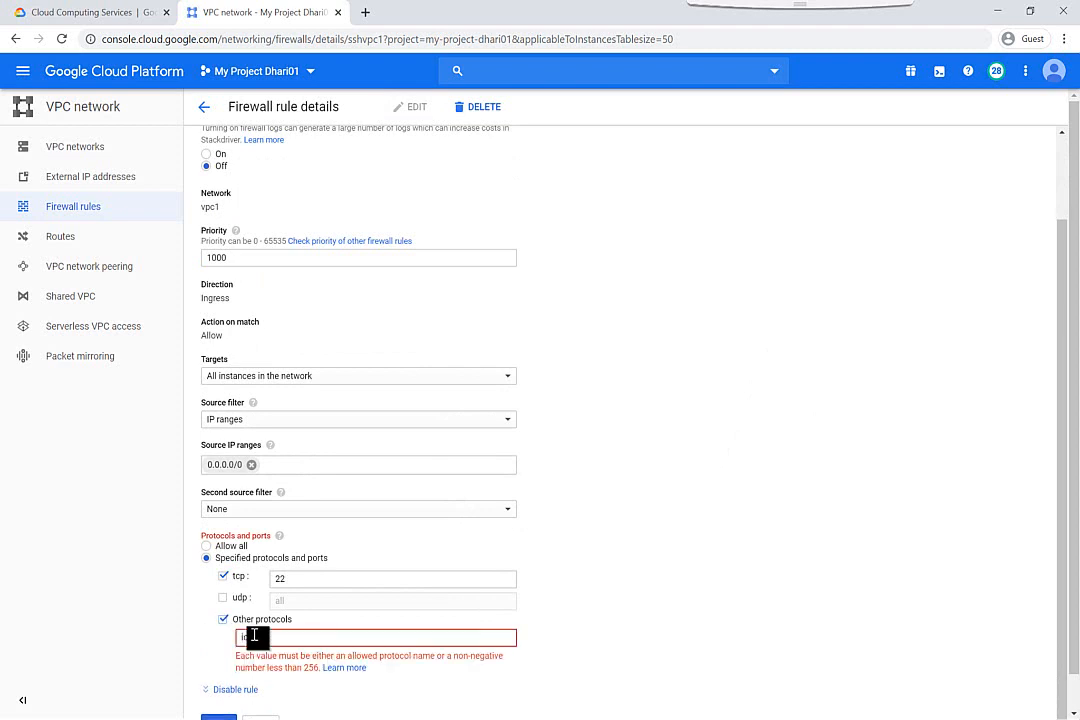
pyautogui.write('mp')
pyautogui.click(218, 700)
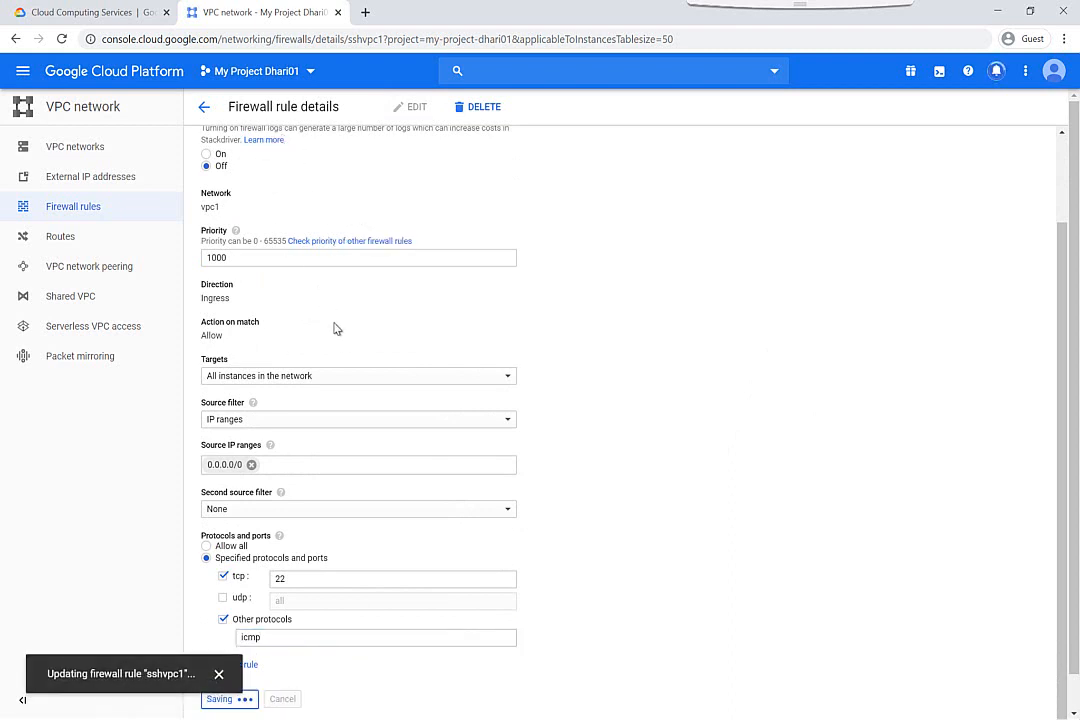
pyautogui.scroll(2, 334, 328)
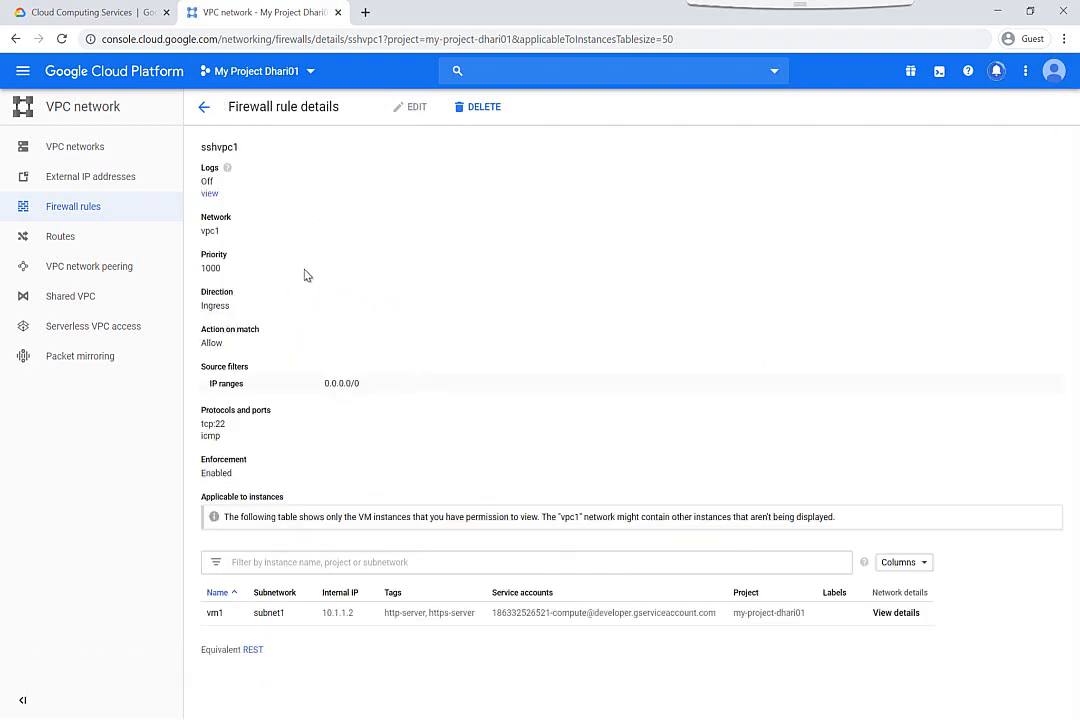
pyautogui.click(88, 208)
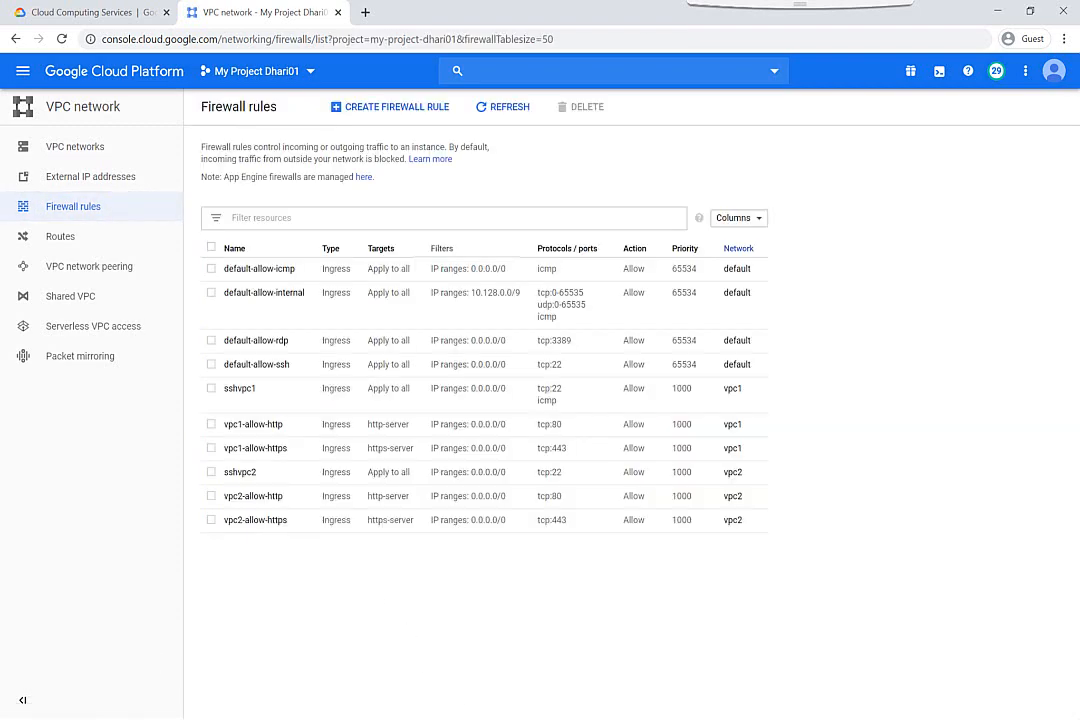
# Bring up the vm2 and vm1 terminals to compare their running pings, then return to the firewall rules list
pyautogui.click(556, 670)
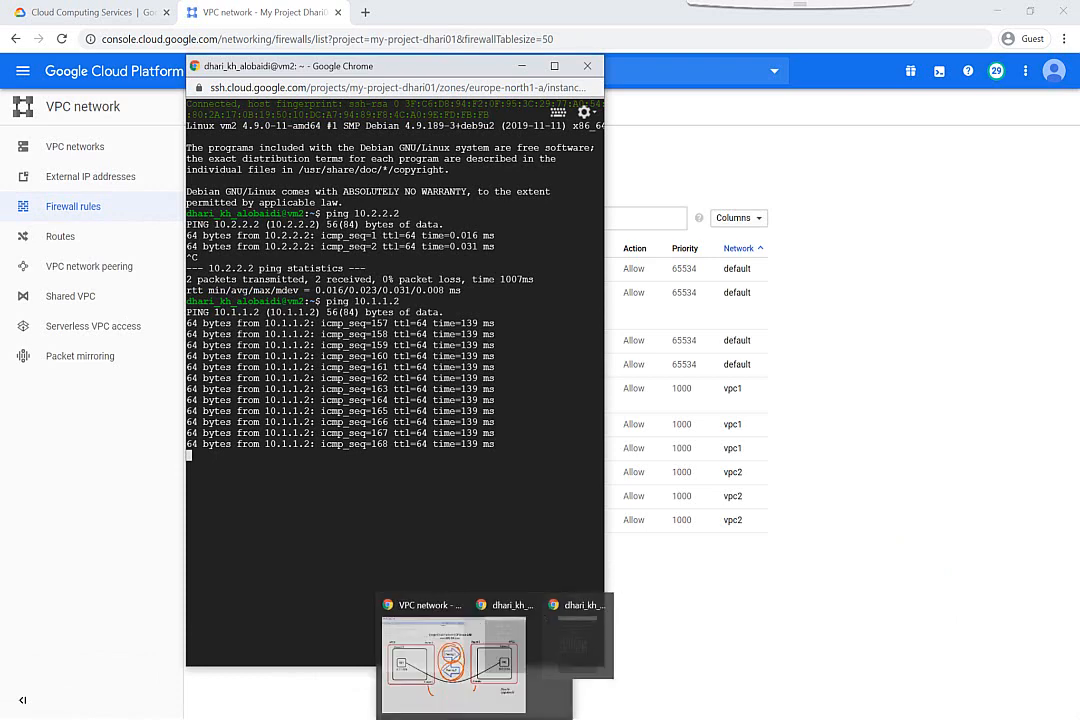
pyautogui.click(475, 667)
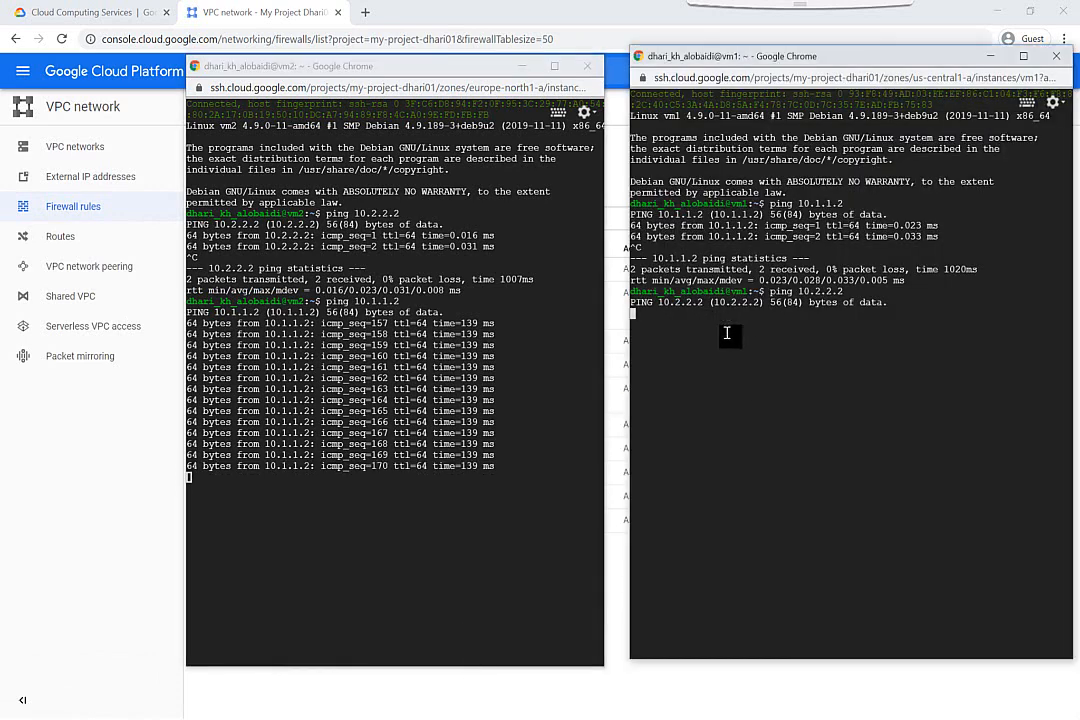
pyautogui.click(390, 400)
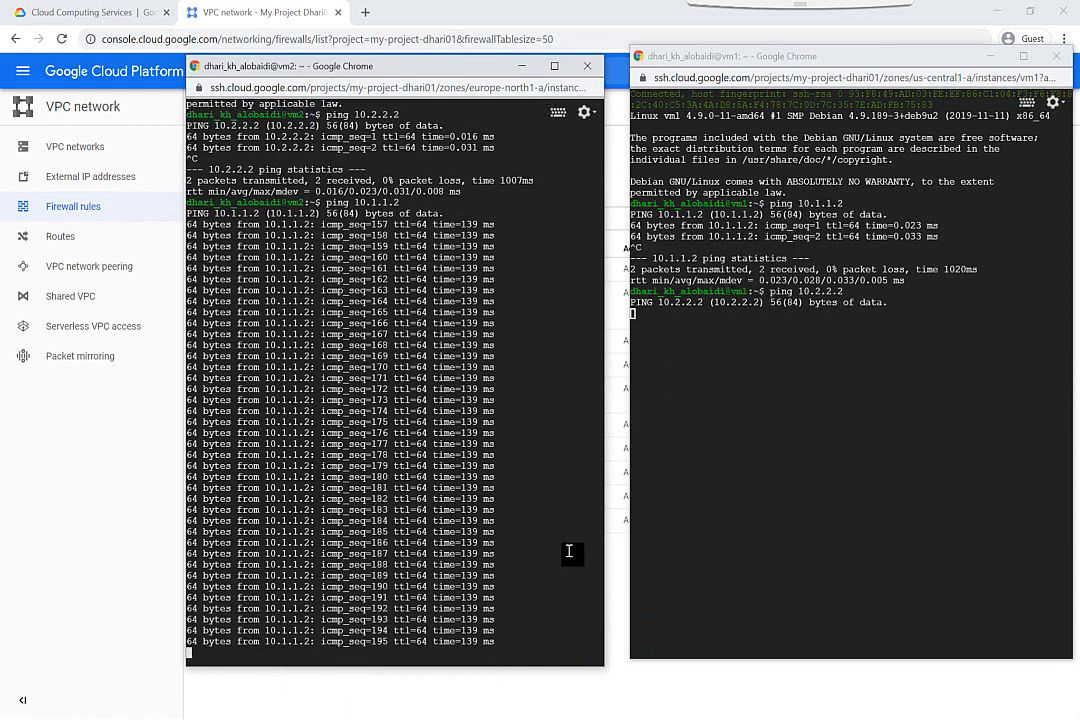
pyautogui.click(494, 686)
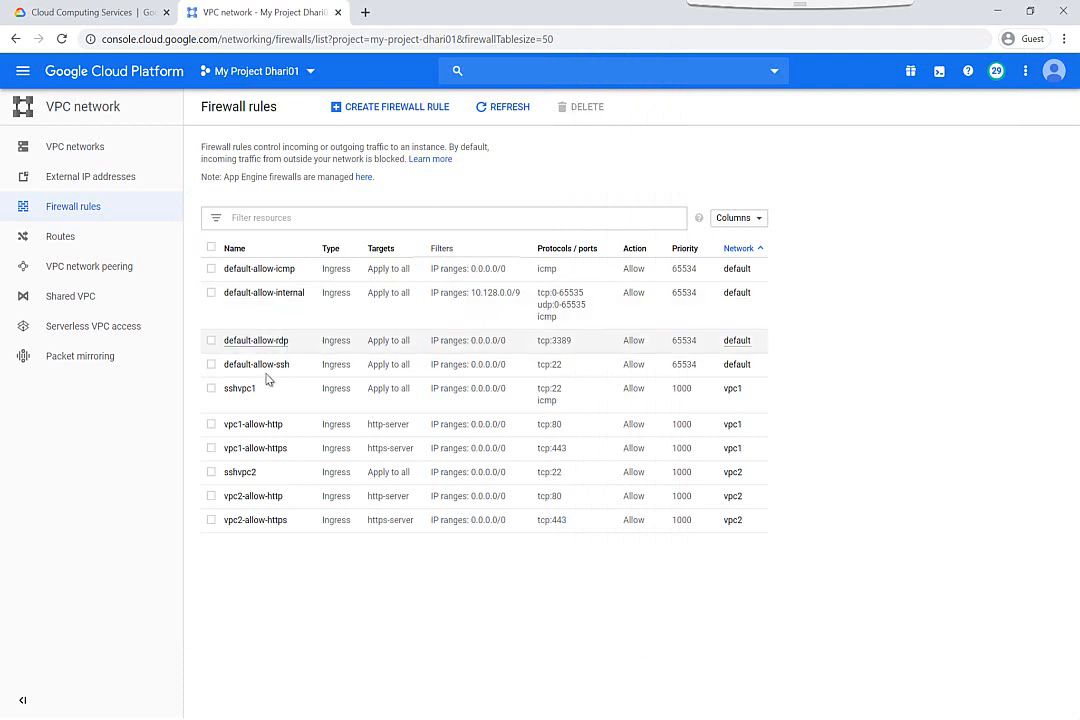
# Add icmp as another allowed protocol to firewall rule sshvpc2 and save it
pyautogui.click(248, 478)
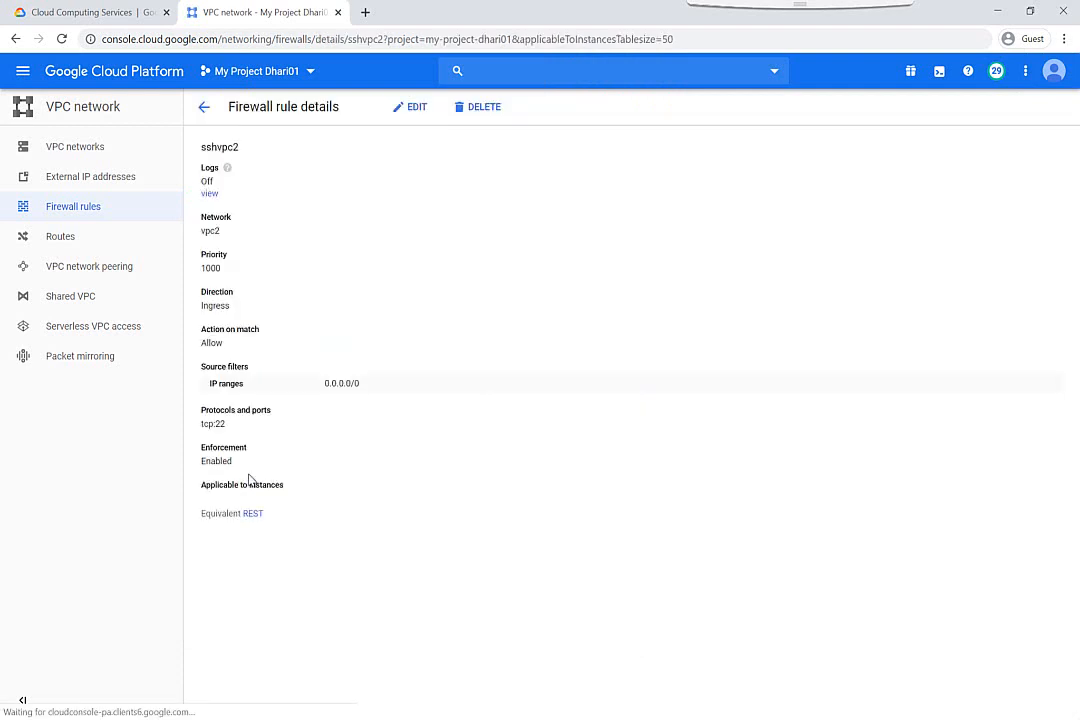
pyautogui.click(416, 107)
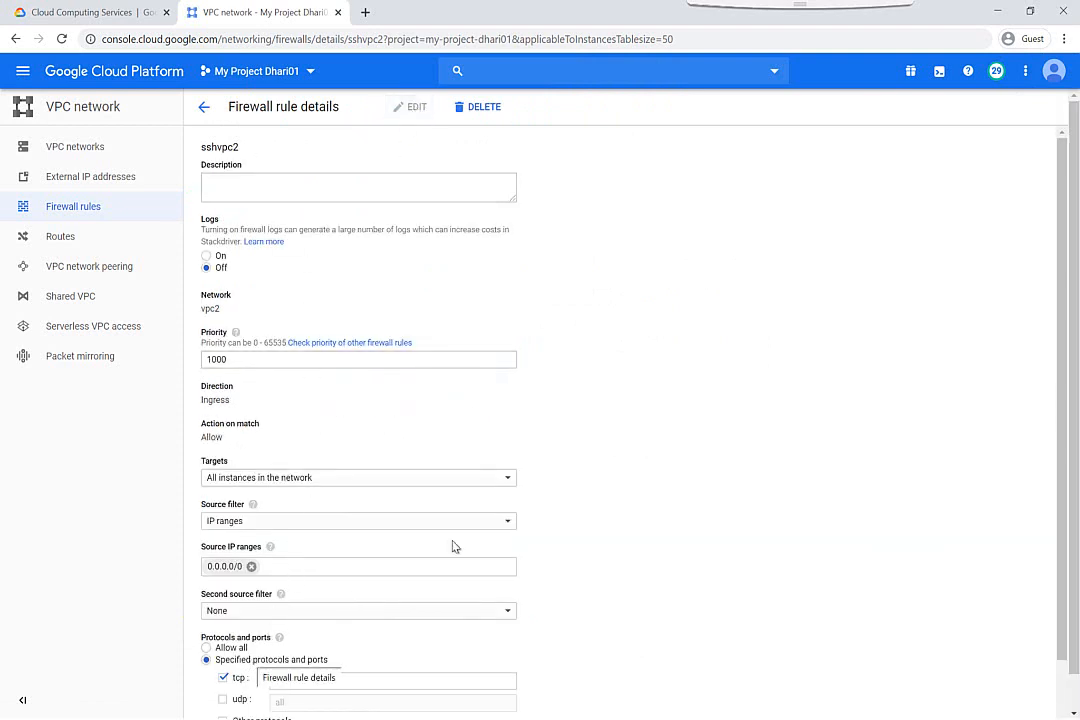
pyautogui.scroll(-1, 460, 544)
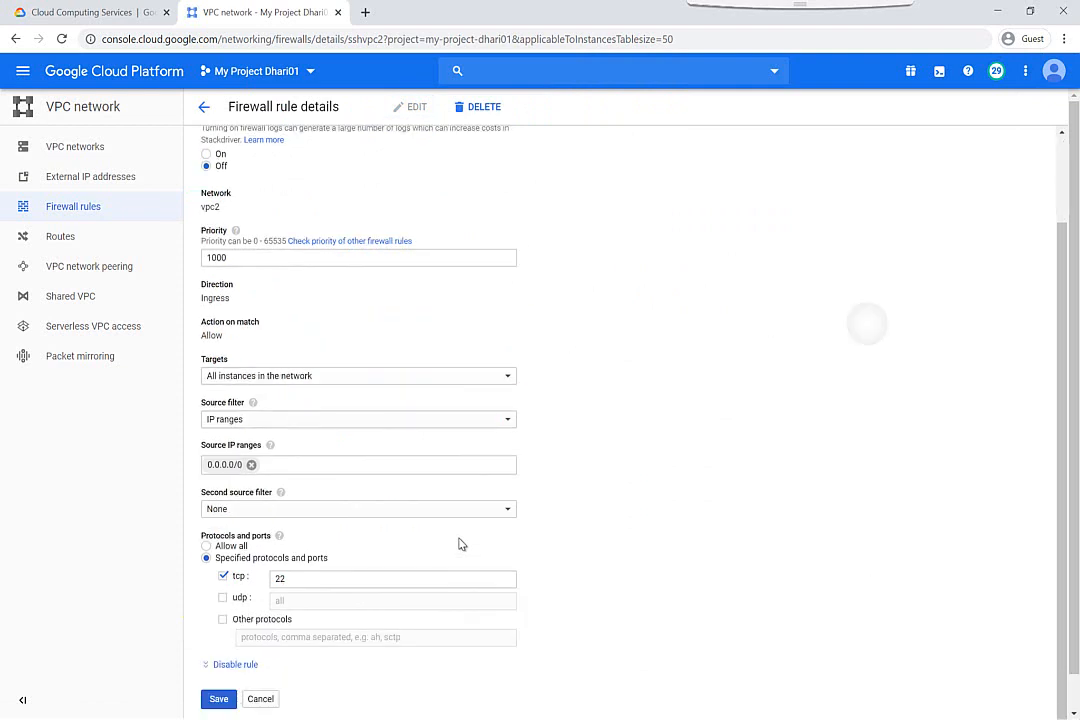
pyautogui.click(256, 624)
pyautogui.write('icmp')
pyautogui.click(219, 700)
# Bring up the vm1 terminal and examine the output of the running ping to 10.2.2.2
pyautogui.moveTo(476, 700)
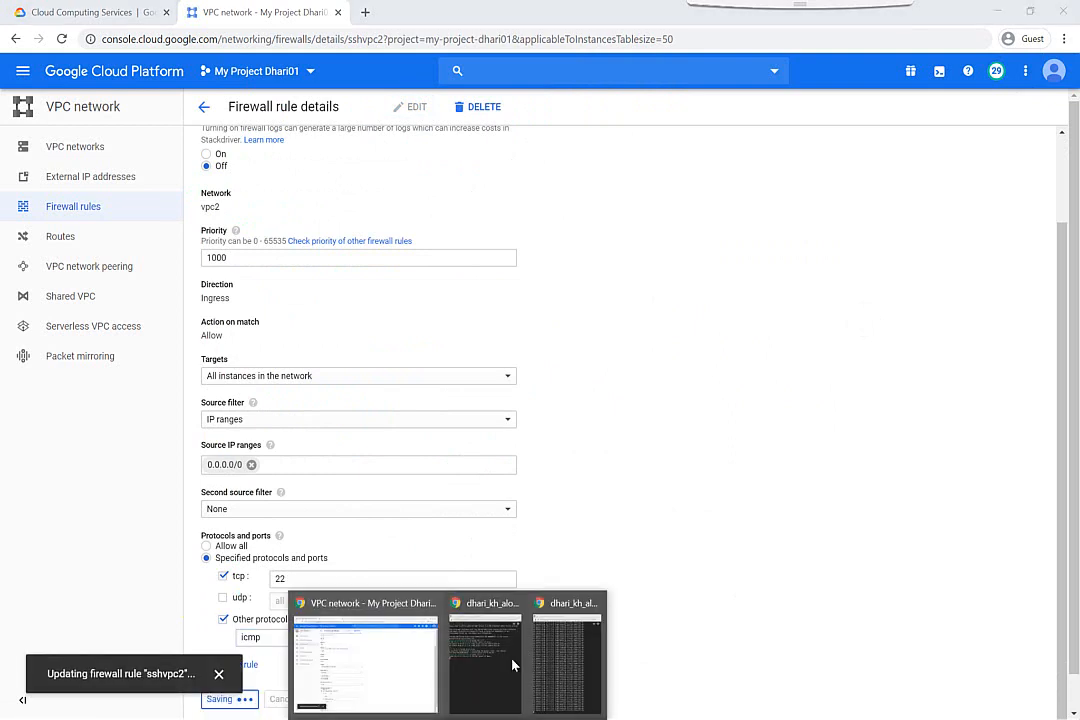
pyautogui.click(480, 658)
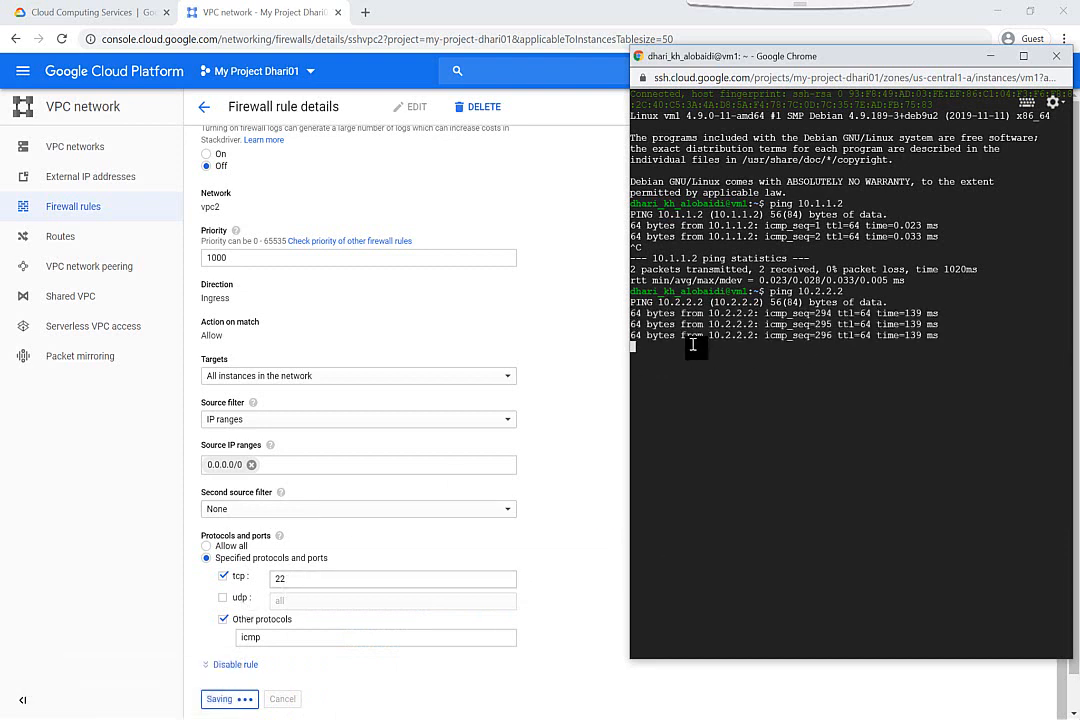
pyautogui.moveTo(645, 315); pyautogui.dragTo(755, 358)
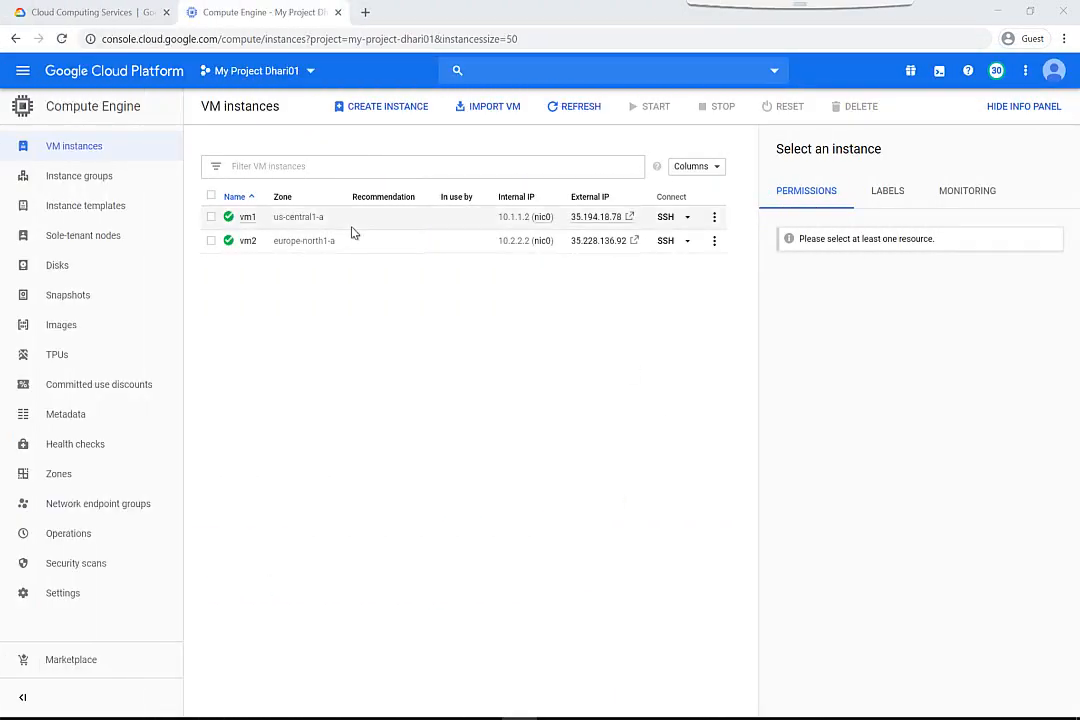
# Delete the VM instances vm1 and vm2 one after the other, confirming each deletion
pyautogui.click(211, 217)
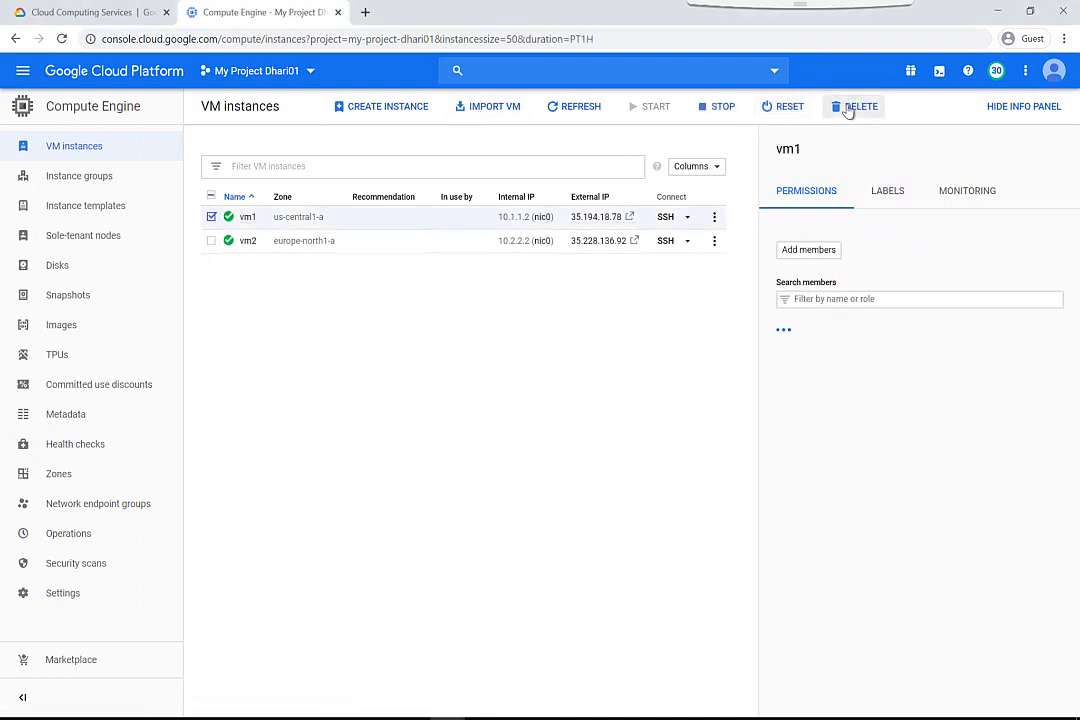
pyautogui.click(850, 106)
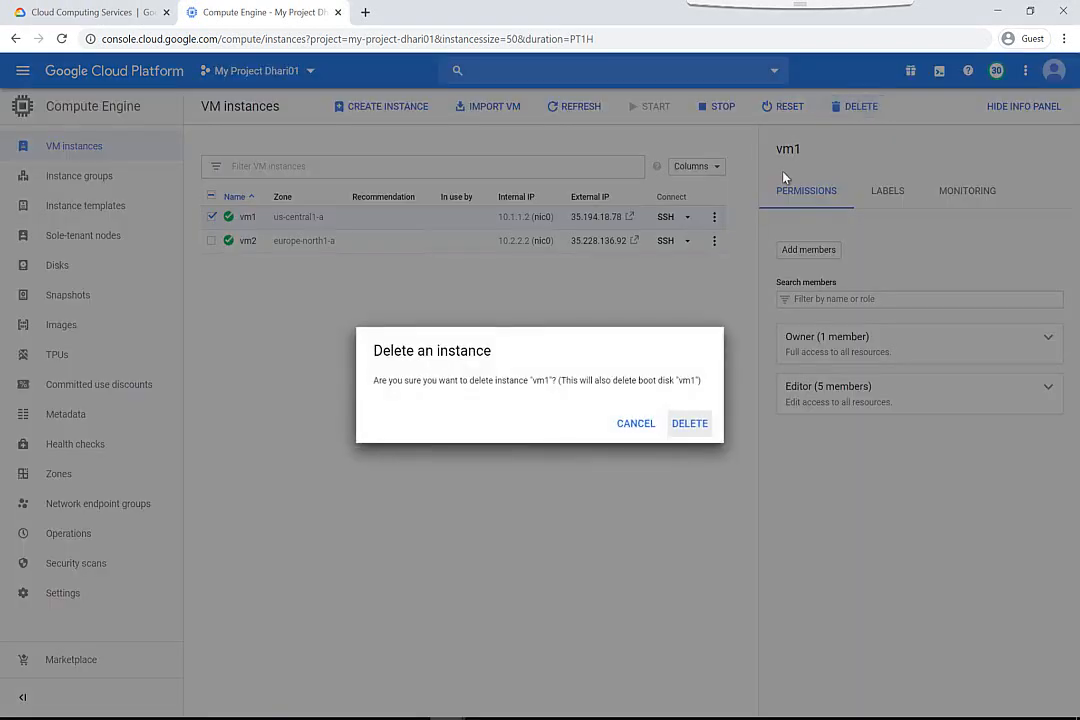
pyautogui.click(705, 426)
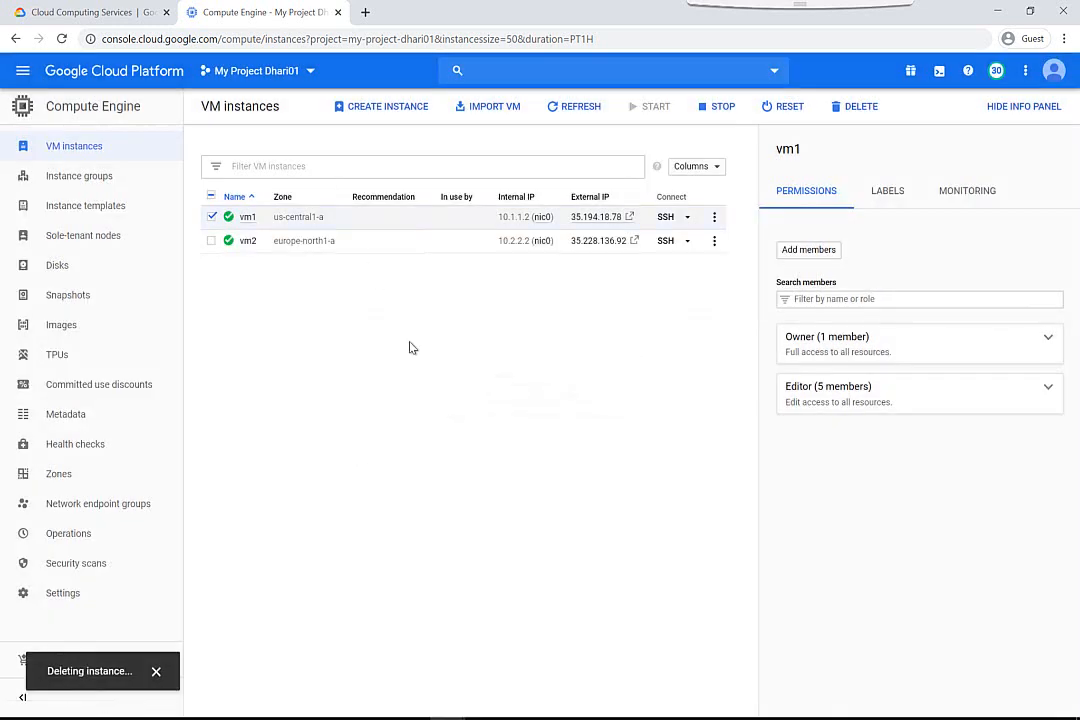
pyautogui.click(211, 243)
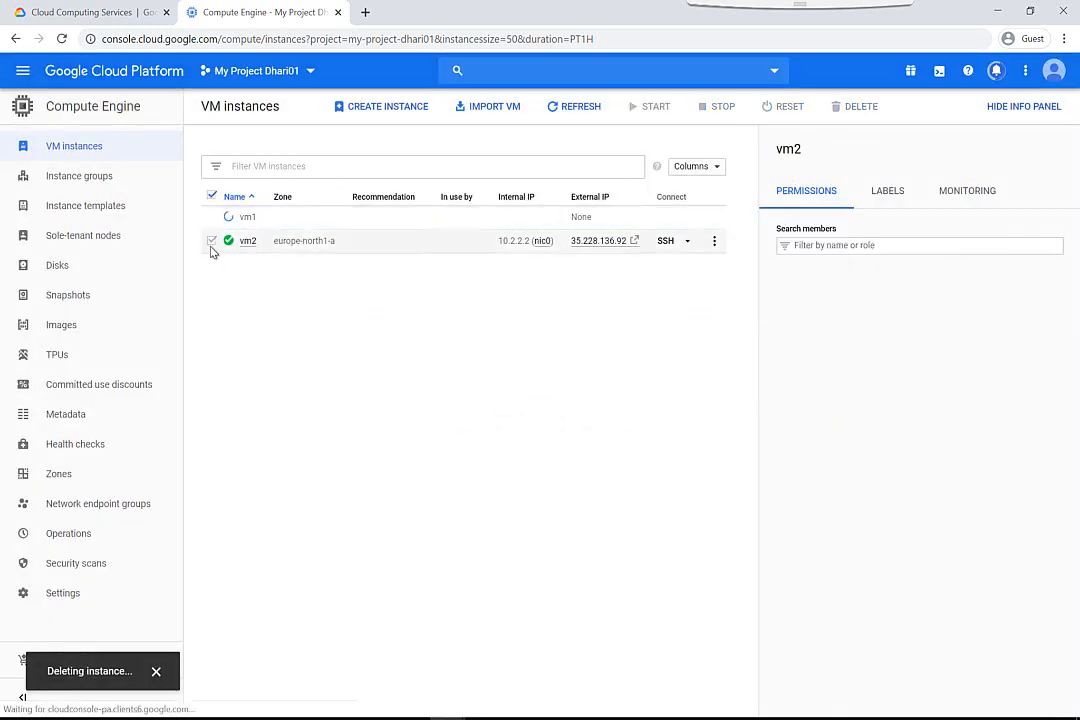
pyautogui.click(856, 108)
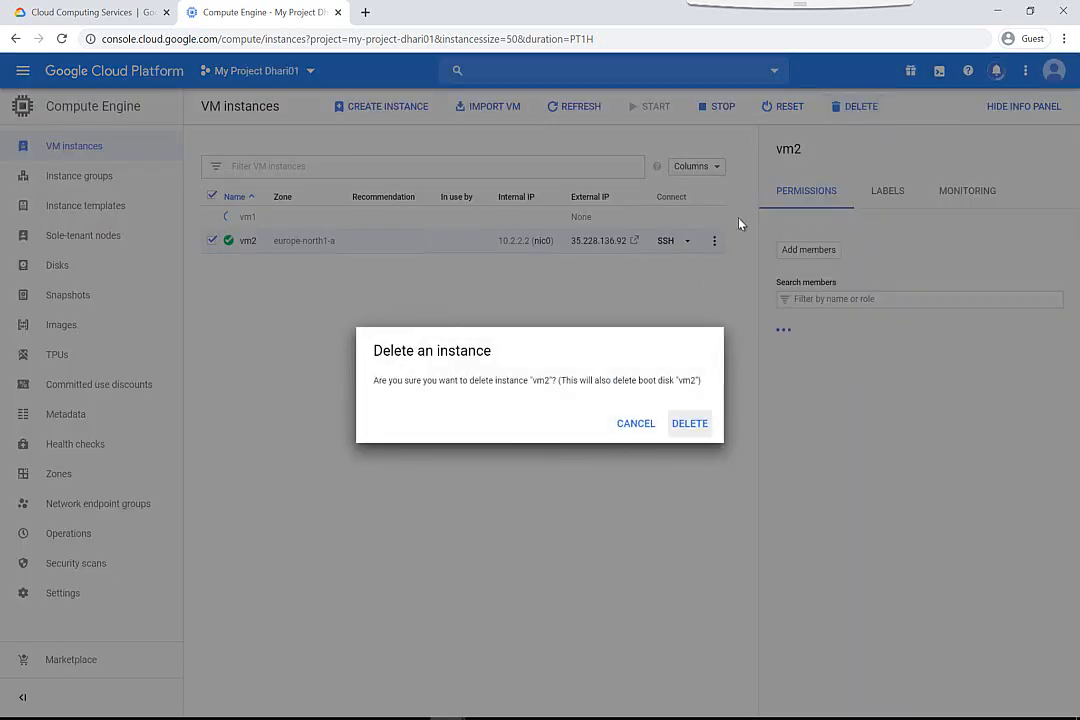
pyautogui.click(692, 430)
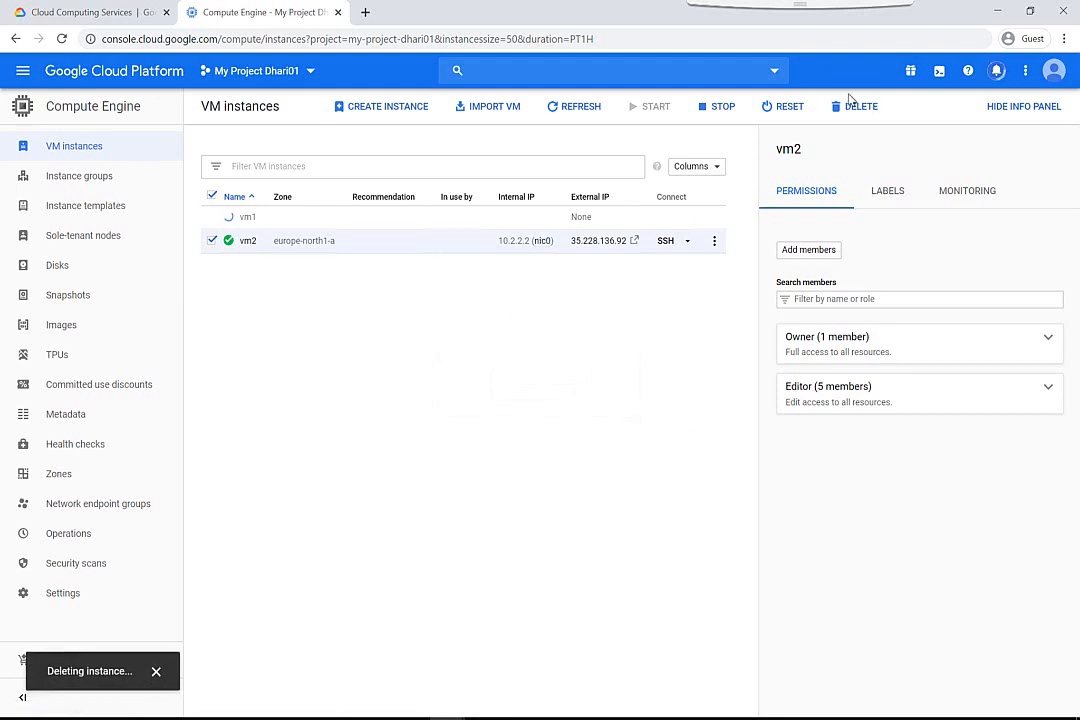
# Open the VPC network peering list and request deletion of the vpc1tovpc2 peering connection
pyautogui.click(22, 72)
pyautogui.moveTo(73, 155)
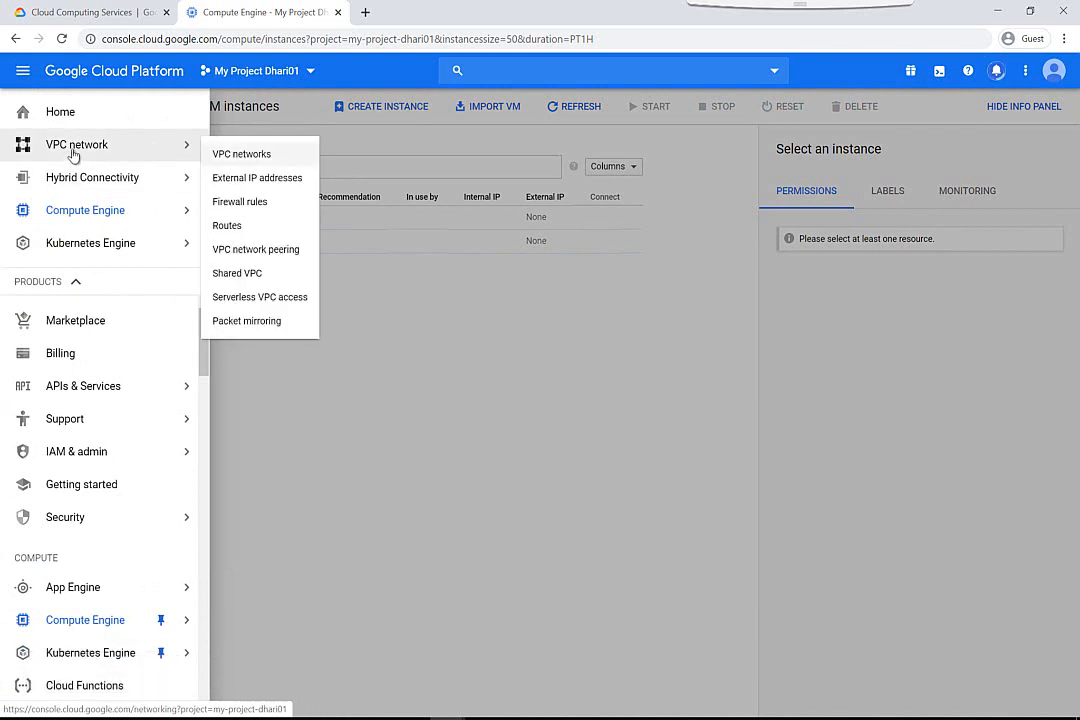
pyautogui.click(234, 157)
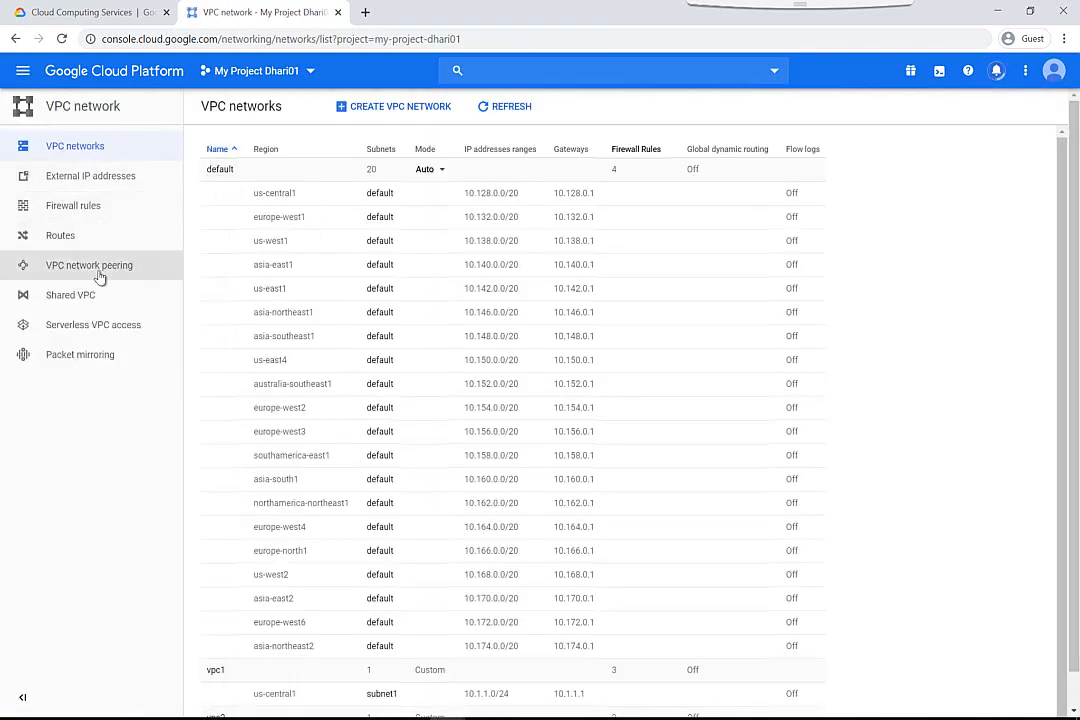
pyautogui.click(100, 267)
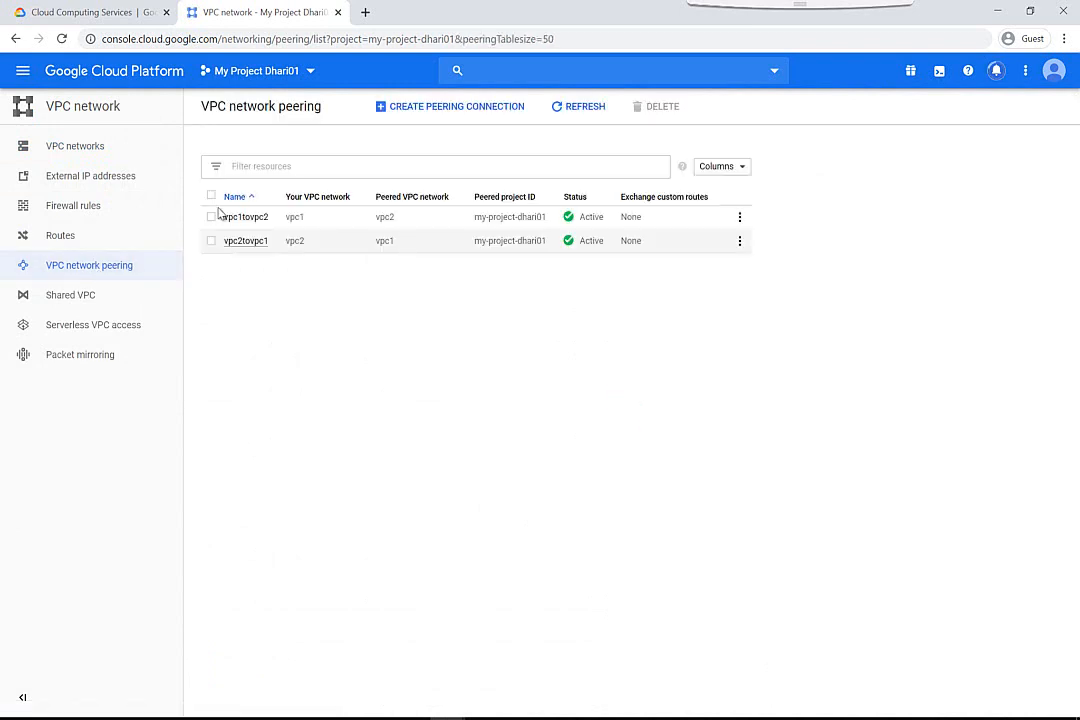
pyautogui.click(211, 218)
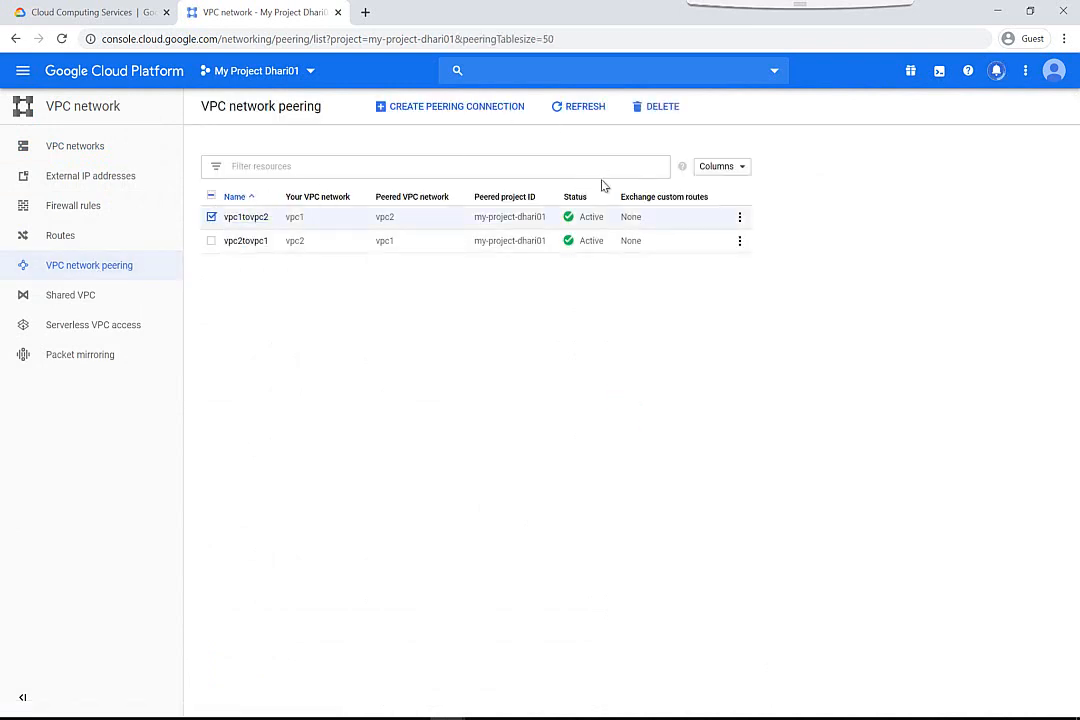
pyautogui.click(652, 108)
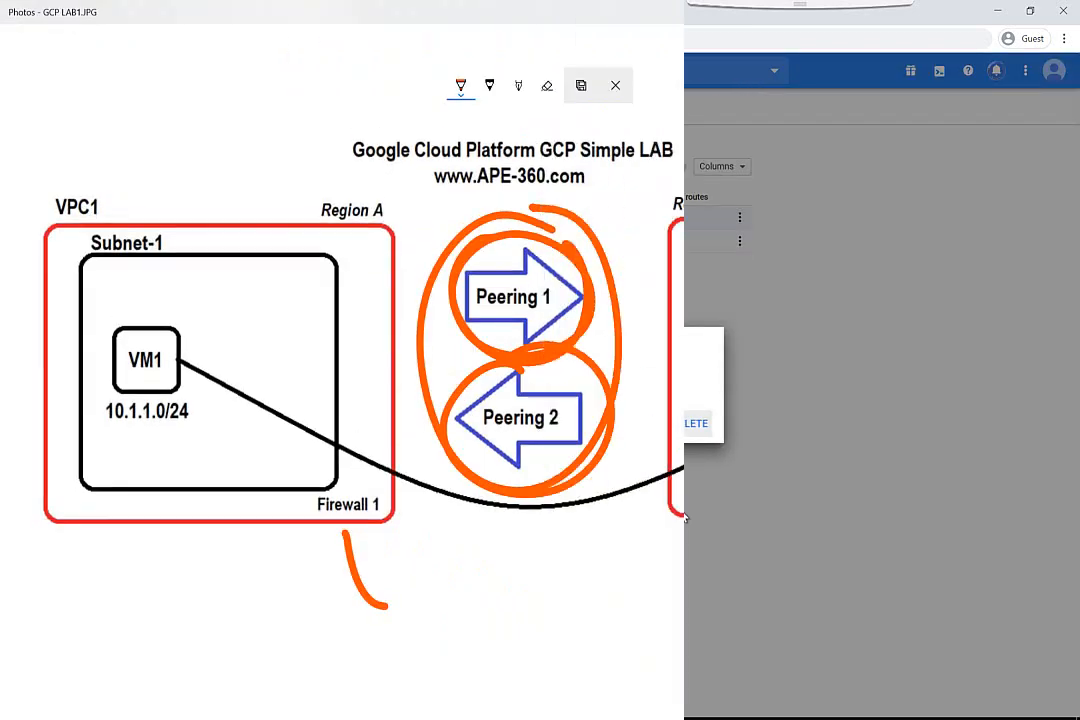